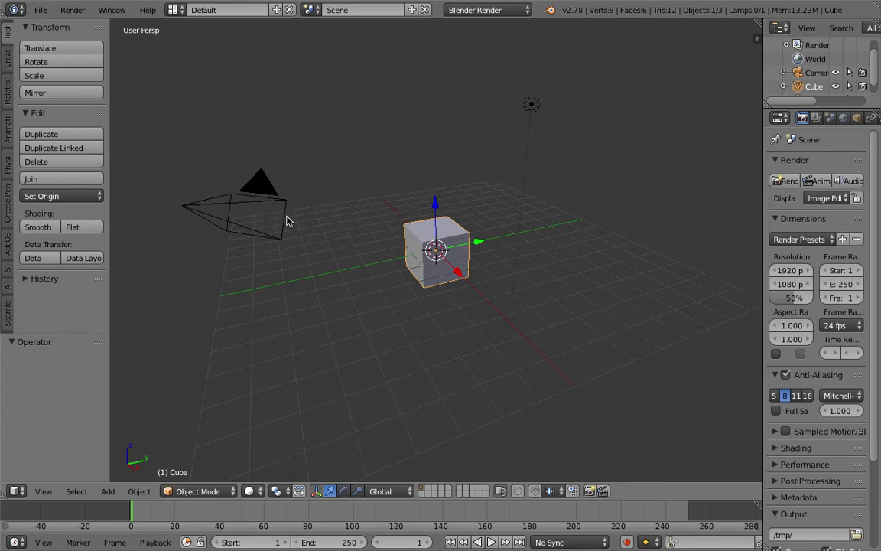
- Switch to the browser and examine the image results for "3D math function plotter exponential" as surface plot references
key("ctrl+Right")
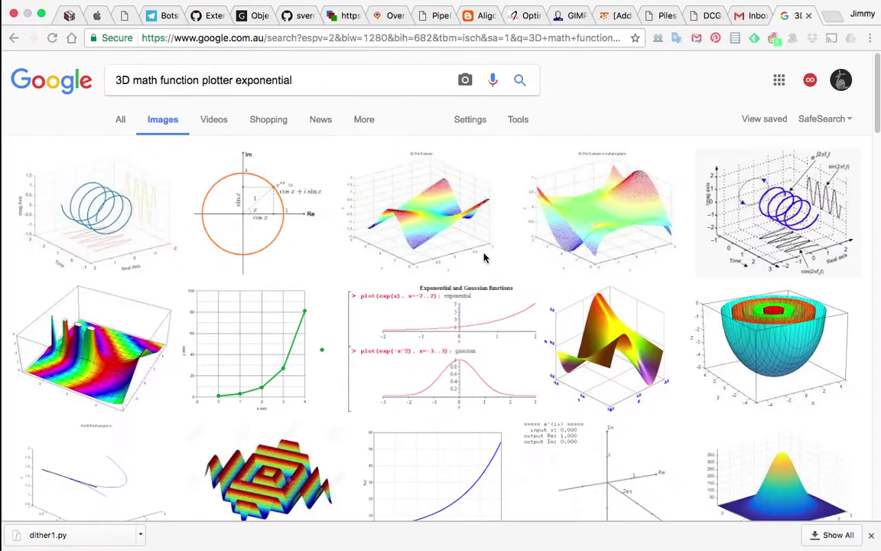
scroll(540, 283, "down", 1)
scroll(539, 283, "up", 1)
mouse_move(220, 161)
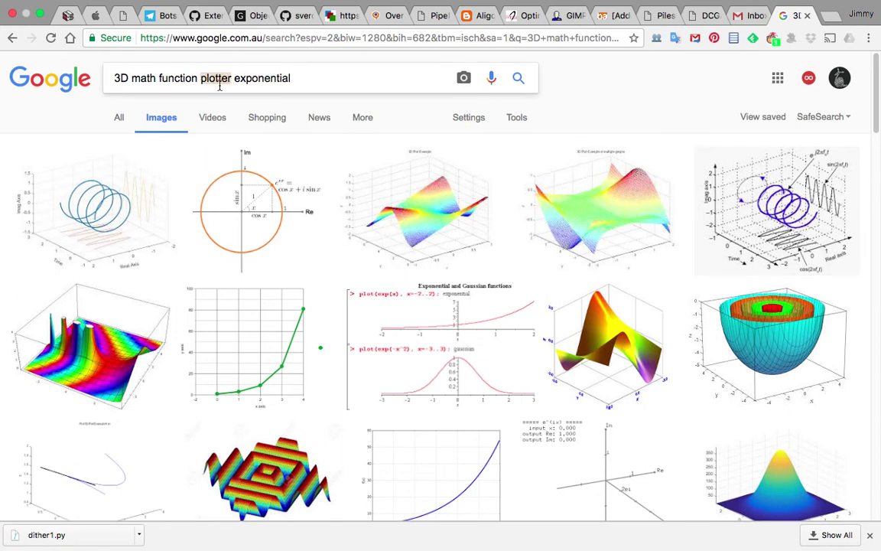
scroll(432, 244, "down", 1)
mouse_move(104, 353)
scroll(489, 268, "down", 1)
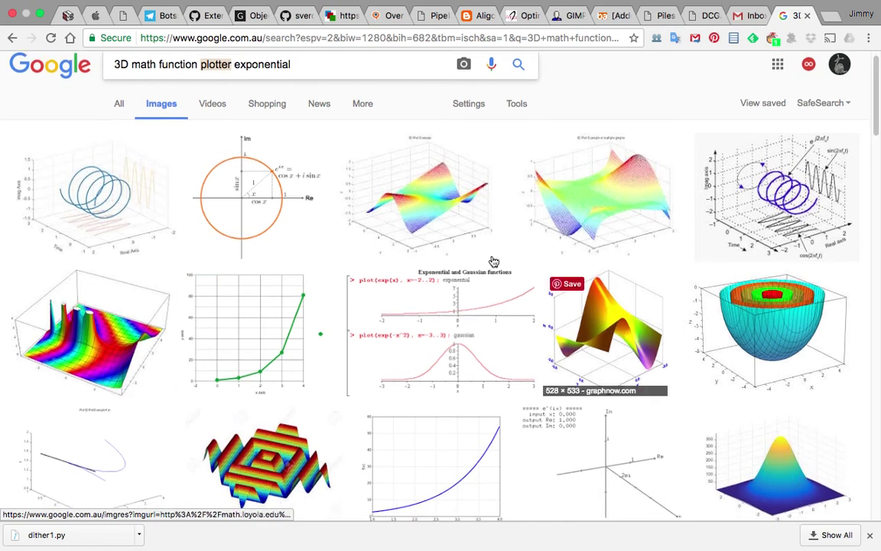
scroll(624, 229, "down", 3)
scroll(536, 260, "down", 5)
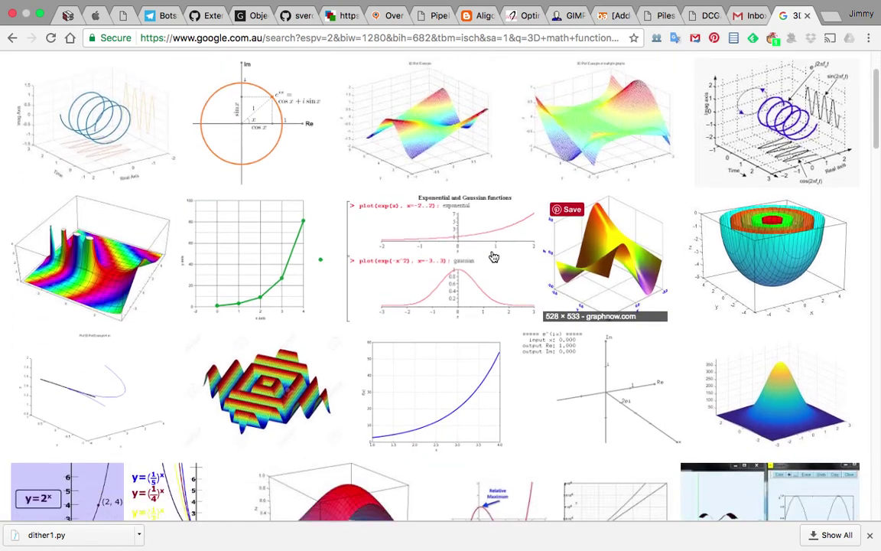
scroll(536, 321, "down", 3)
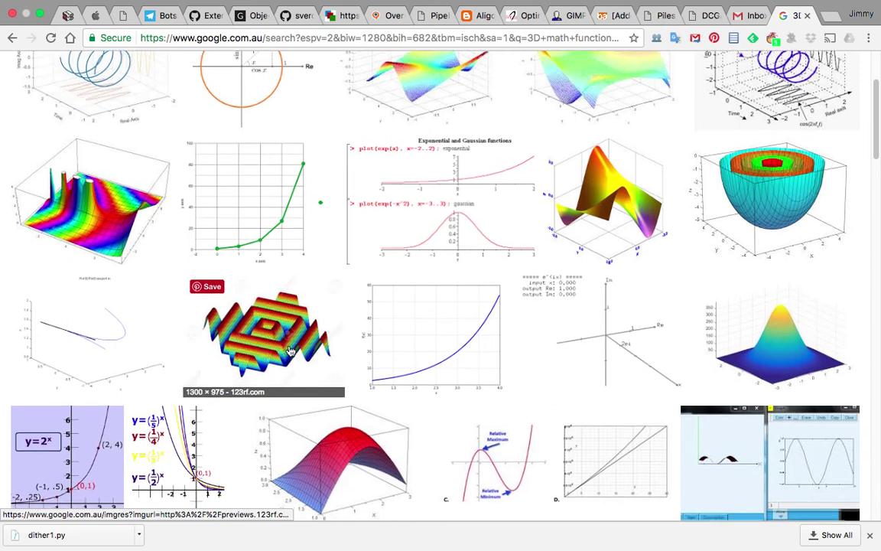
scroll(300, 347, "down", 3)
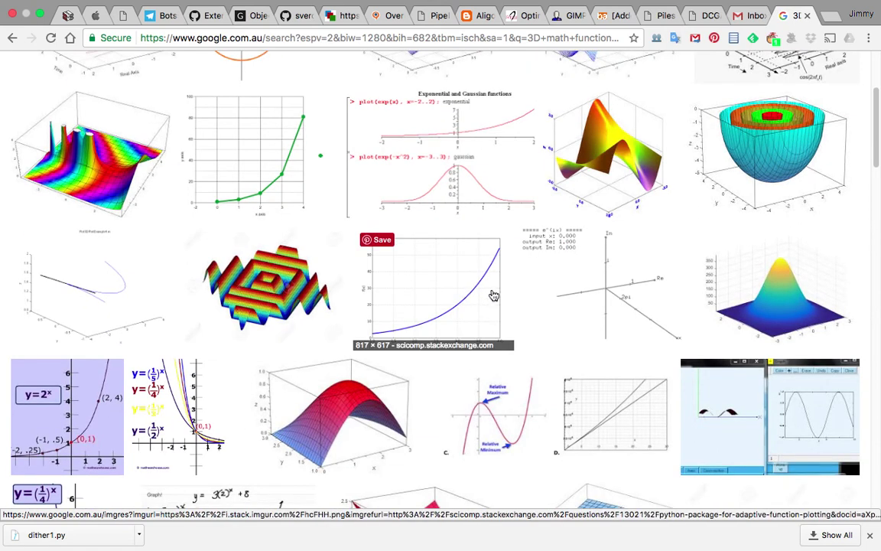
scroll(306, 287, "down", 1)
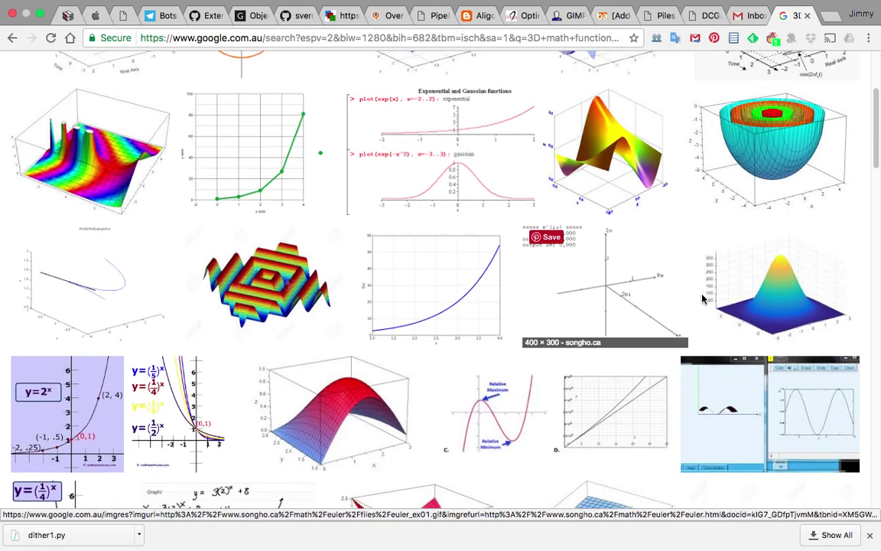
scroll(613, 293, "down", 2)
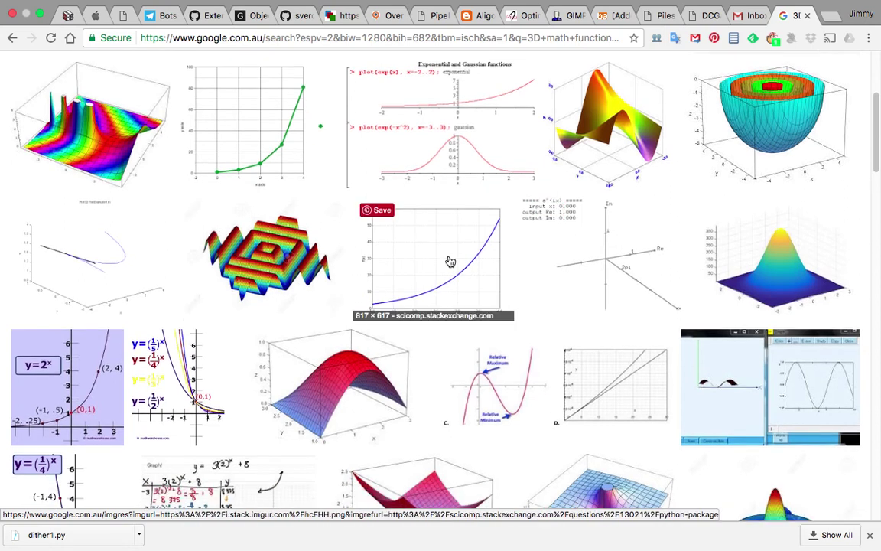
scroll(417, 314, "down", 5)
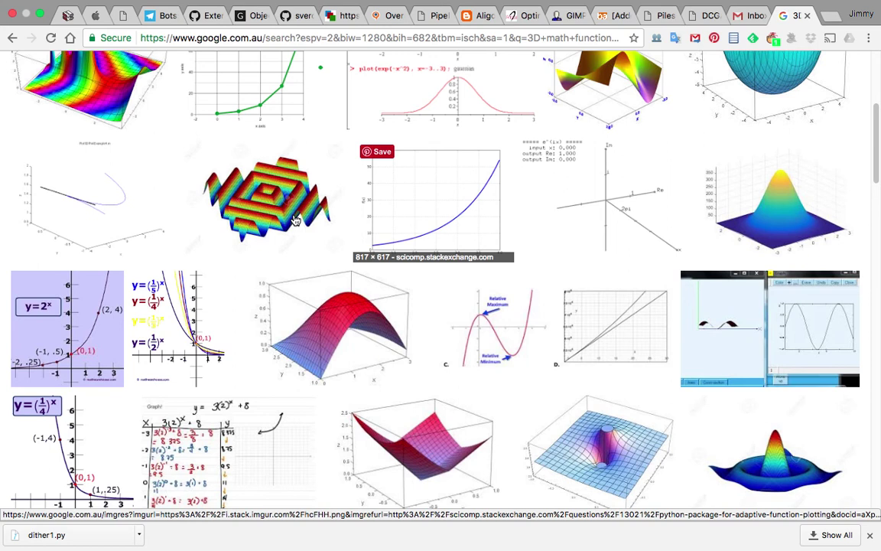
scroll(320, 210, "down", 5)
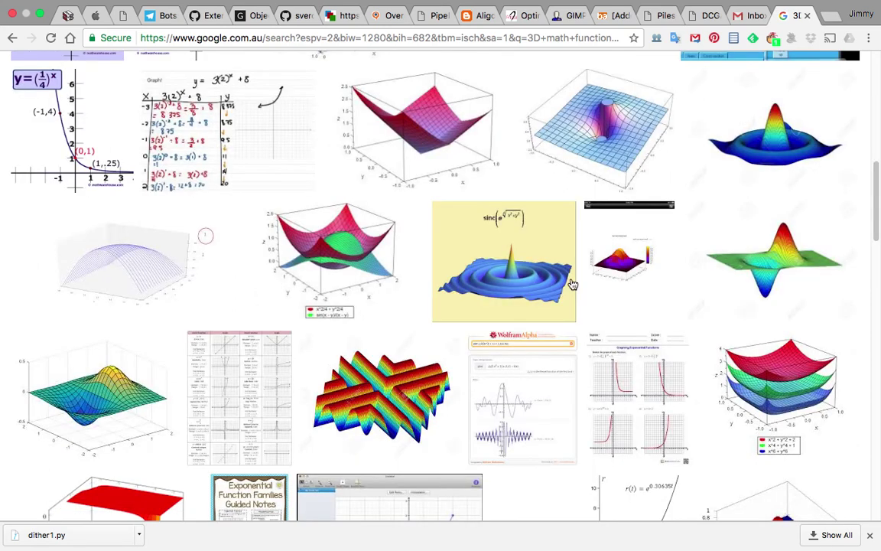
scroll(573, 285, "up", 6)
scroll(535, 321, "down", 3)
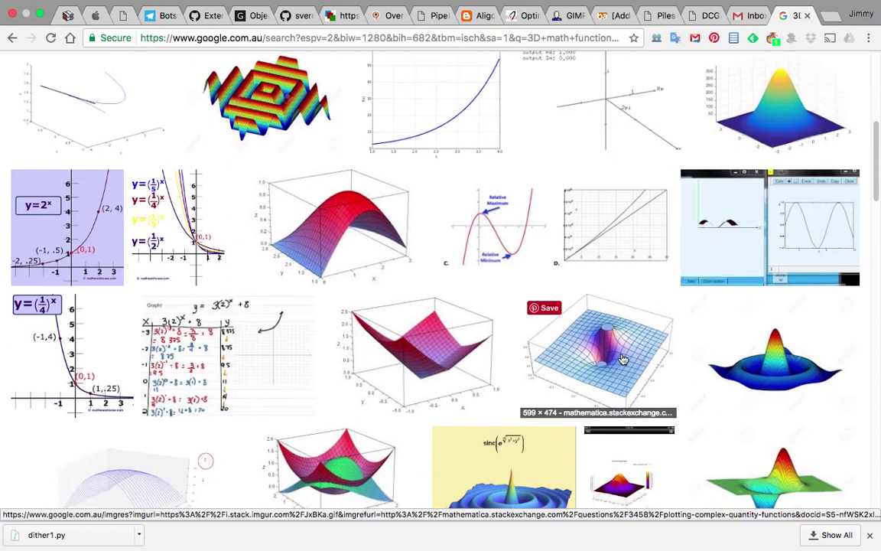
scroll(624, 360, "down", 2)
scroll(765, 253, "down", 1)
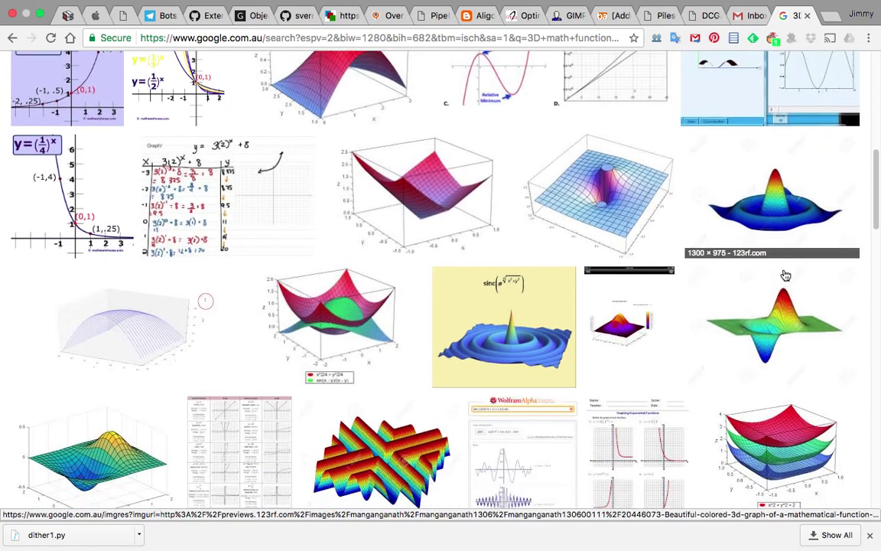
scroll(779, 252, "down", 1)
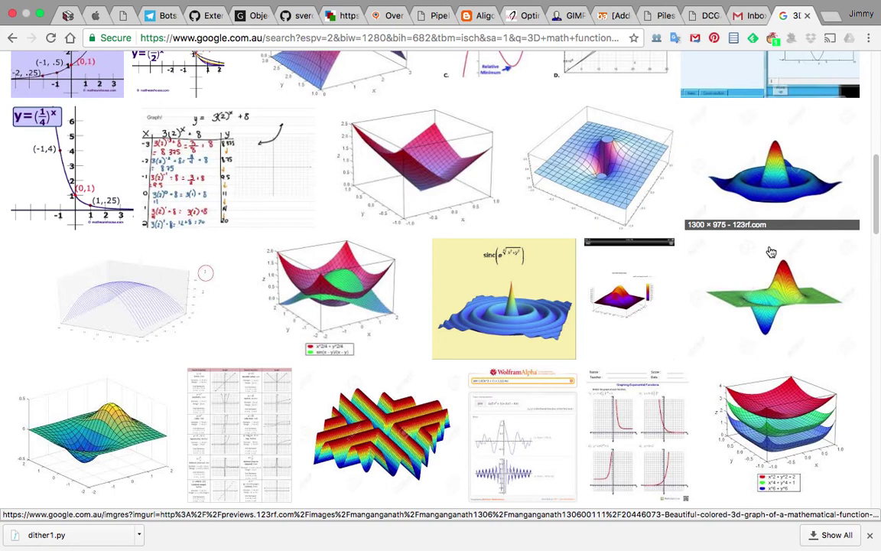
scroll(772, 253, "down", 3)
scroll(745, 293, "down", 2)
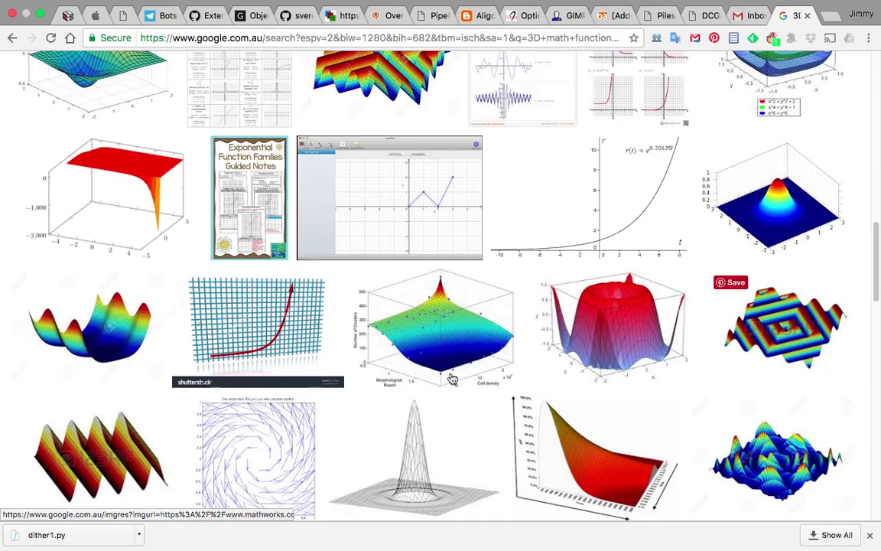
scroll(452, 378, "down", 3)
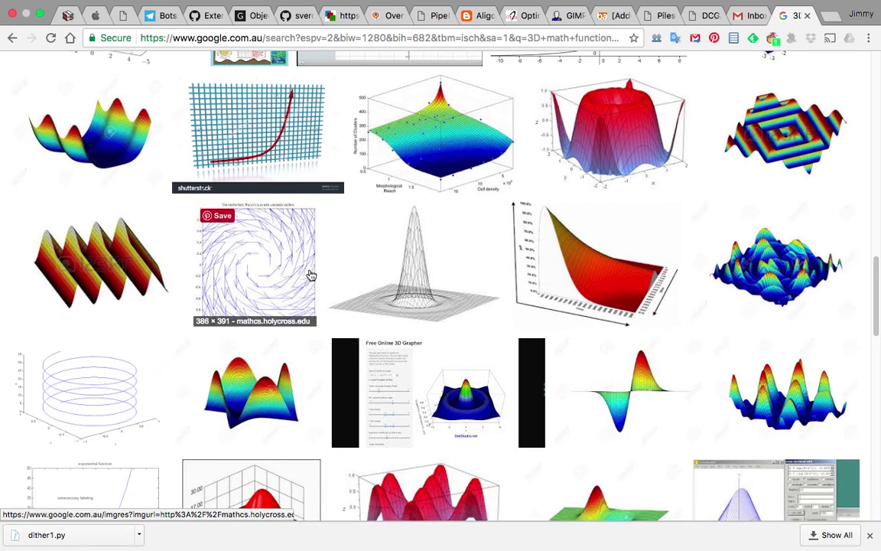
scroll(317, 273, "up", 1)
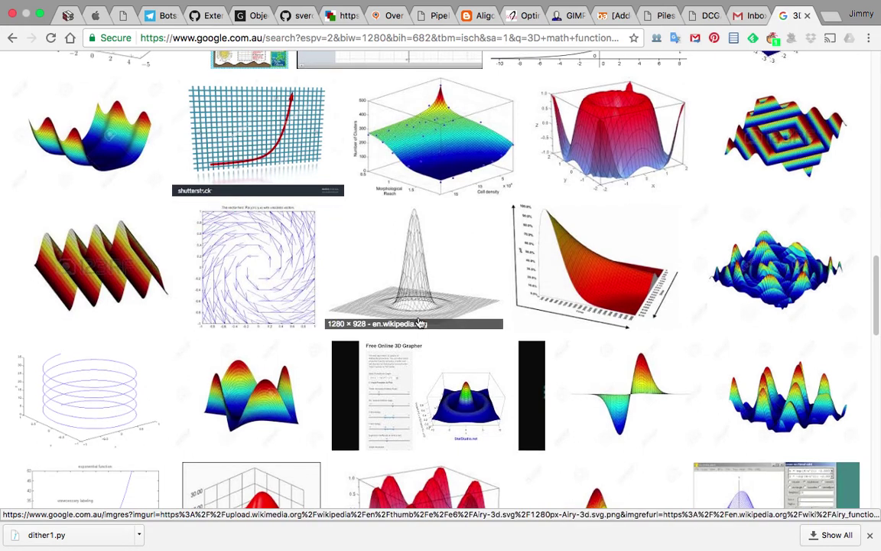
scroll(332, 303, "down", 2)
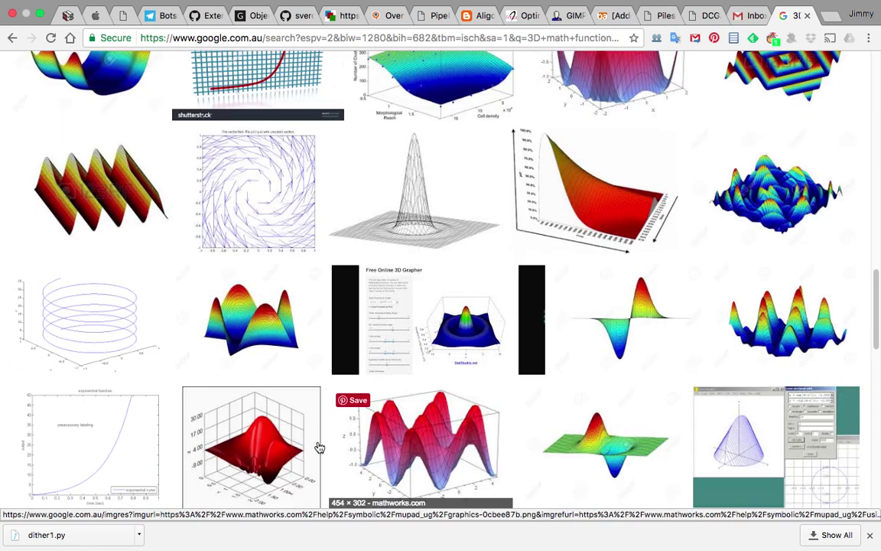
scroll(570, 383, "down", 10)
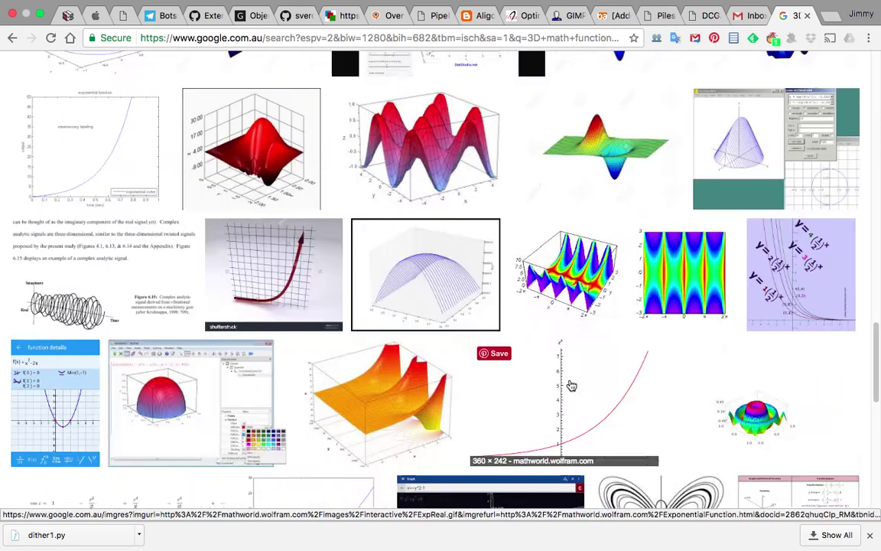
scroll(571, 383, "down", 7)
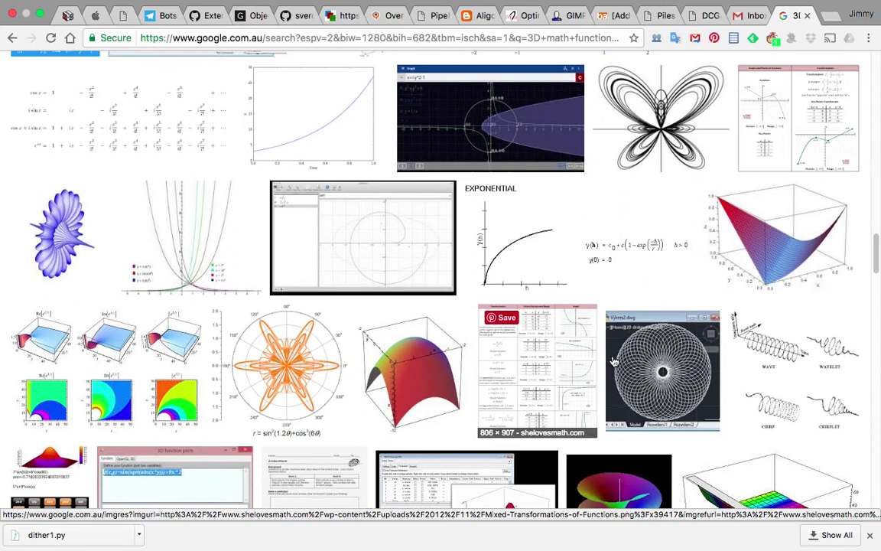
- Return to the earlier image results and open the blue sinc ripple surface plot on the yellow background
scroll(612, 361, "up", 8)
scroll(612, 361, "up", 2)
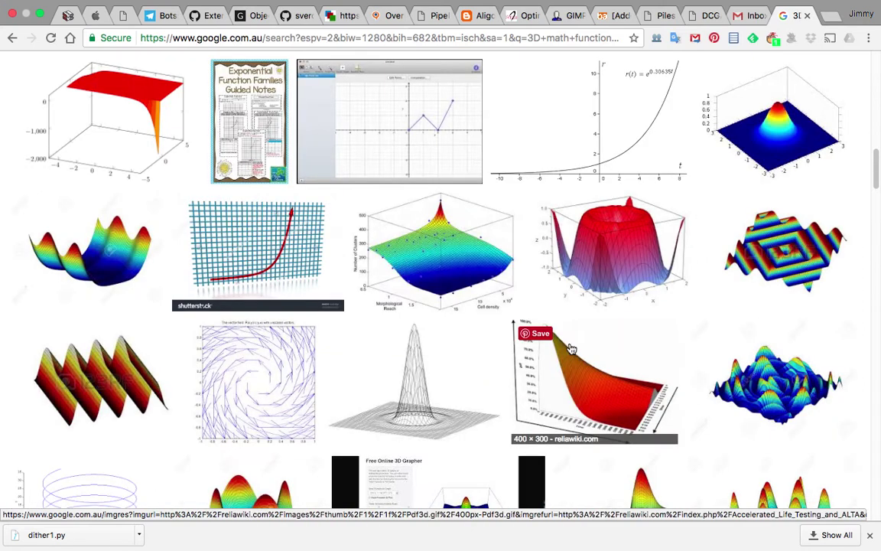
scroll(572, 349, "up", 5)
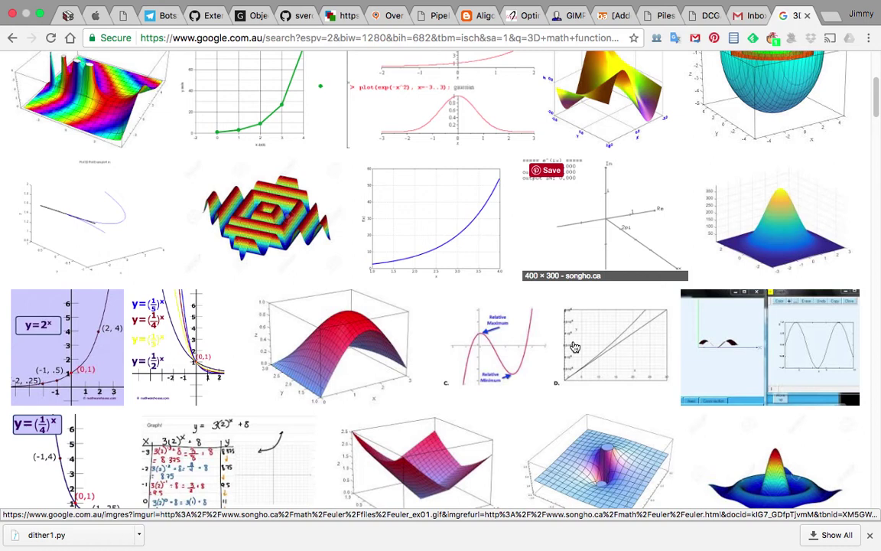
scroll(575, 348, "down", 5)
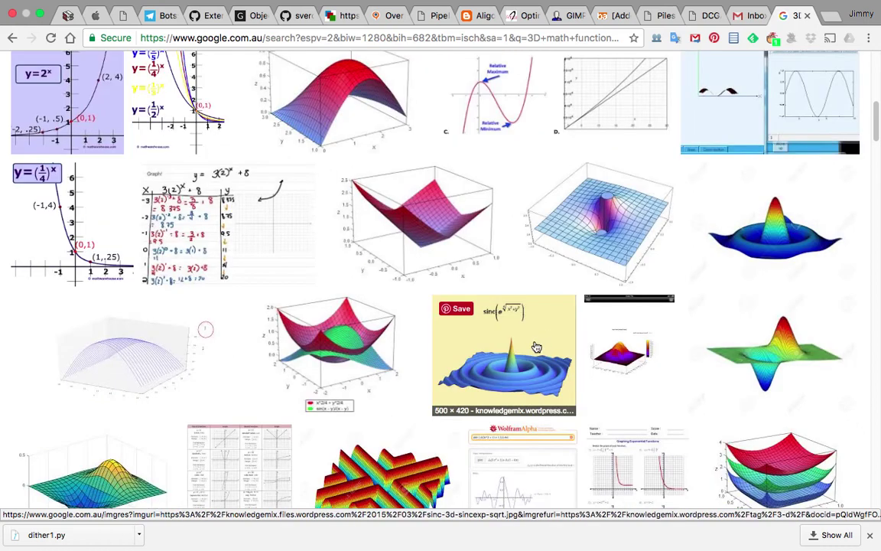
left_click(536, 347)
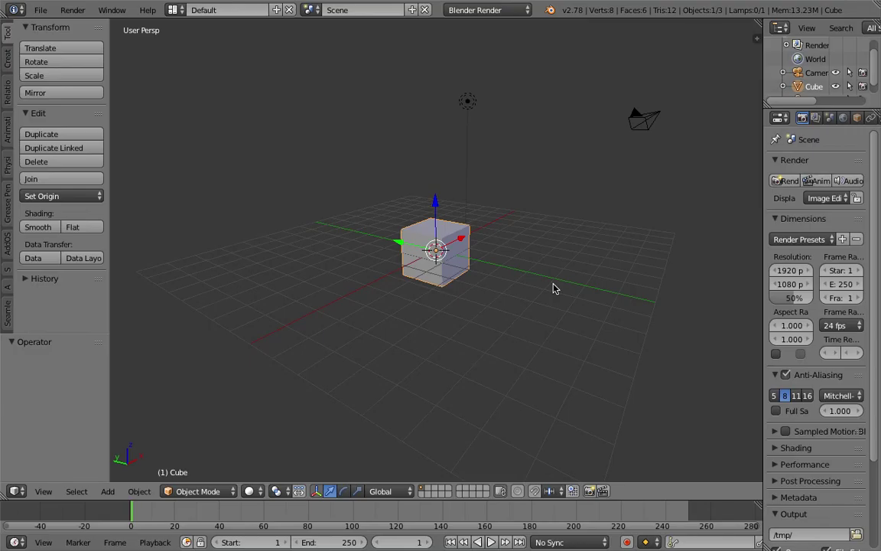
- Switch back to Blender and delete every object in the default scene, including the cube, camera and lamp
key("a")
key("a")
key("x")
left_click(555, 286)
- Save the scene to the Desktop as sv_exponential_001.blend
left_click(41, 10)
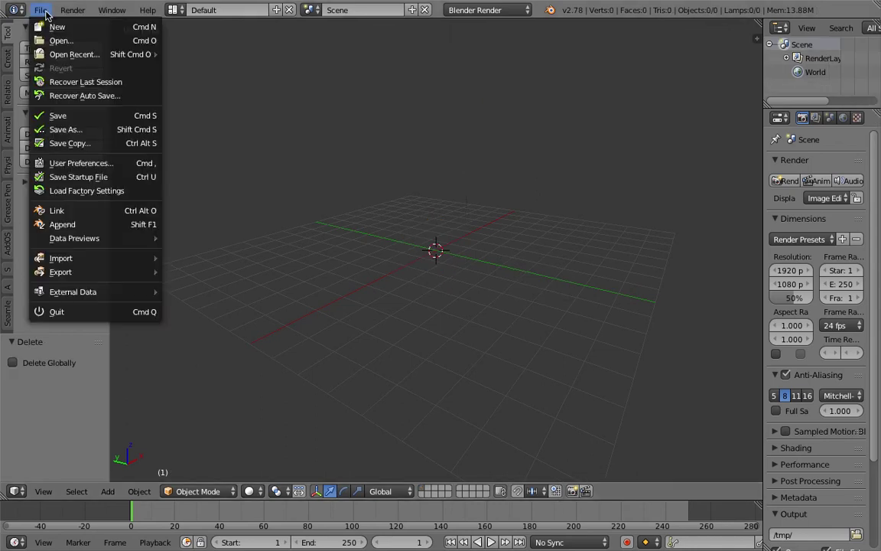
left_click(98, 131)
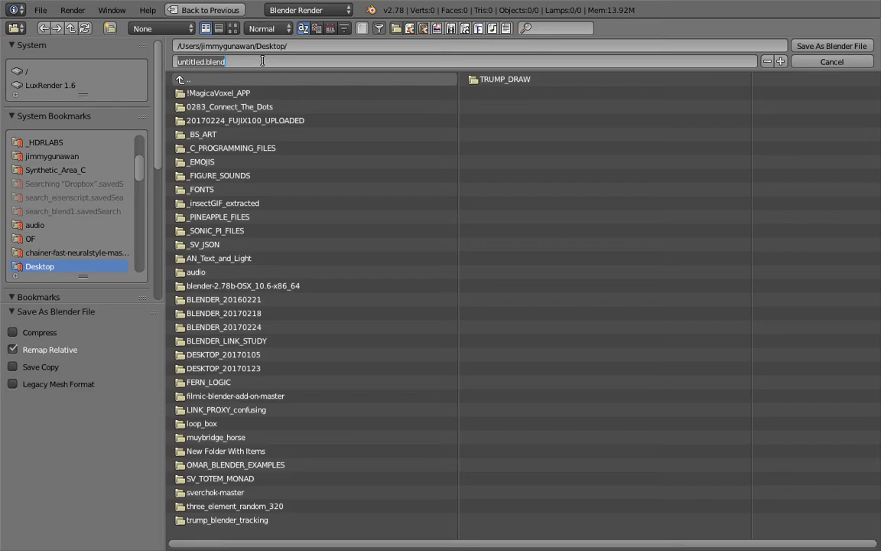
type("sv_expone")
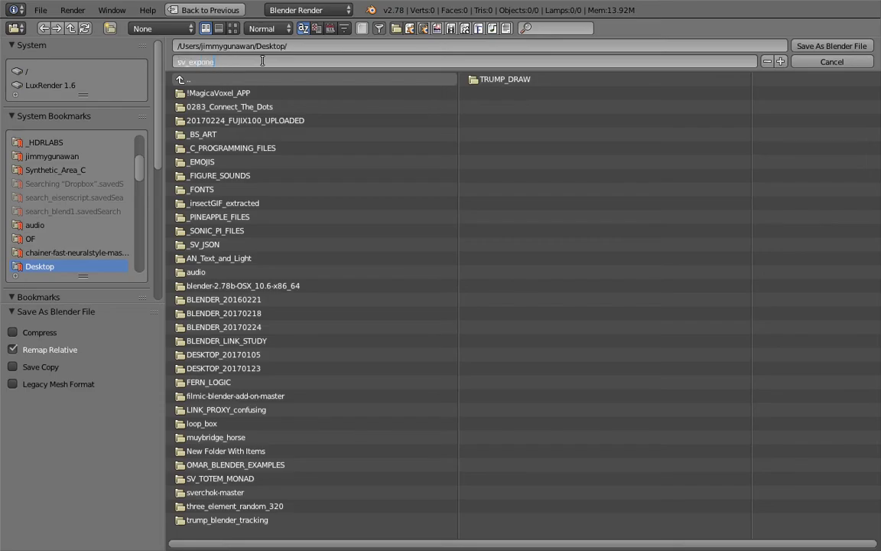
type("ntial_001.blend")
key("Return")
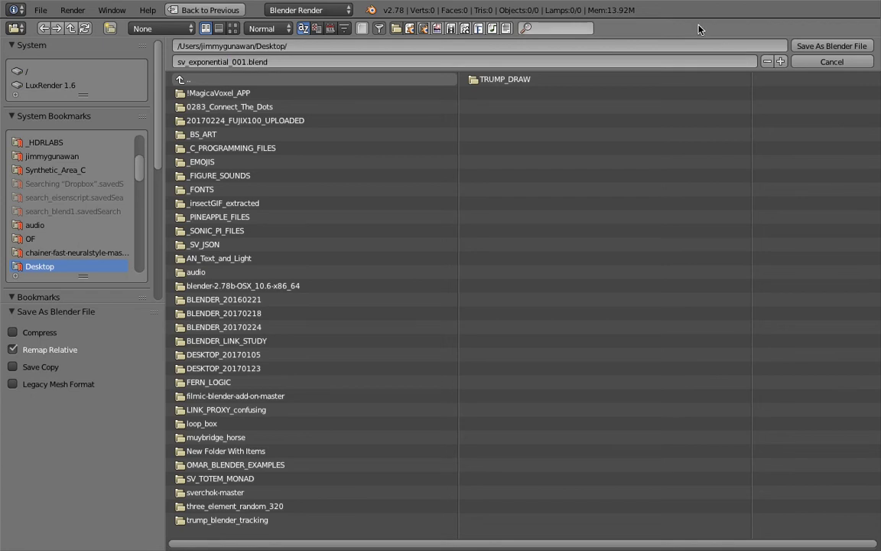
left_click(813, 48)
- Change the screen layout to Compositing and create a new Sverchok node tree in the node editor
left_click(173, 9)
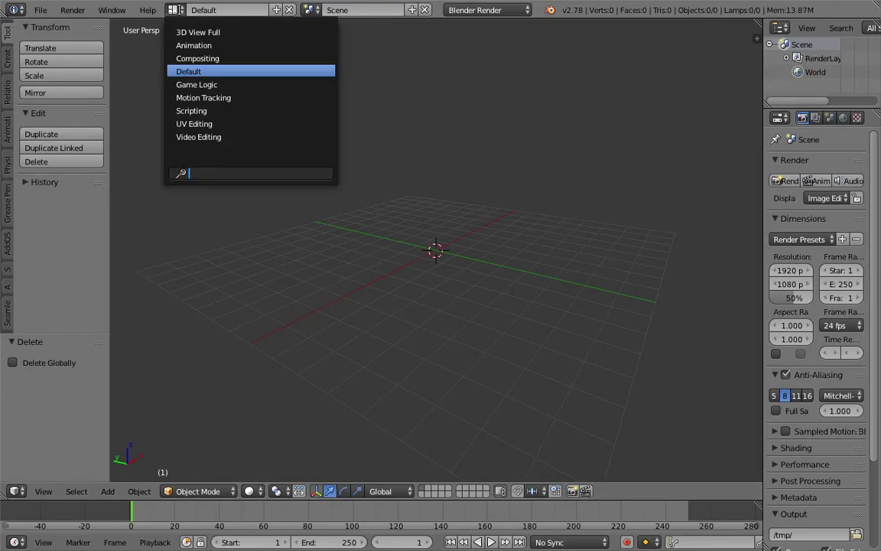
left_click(194, 59)
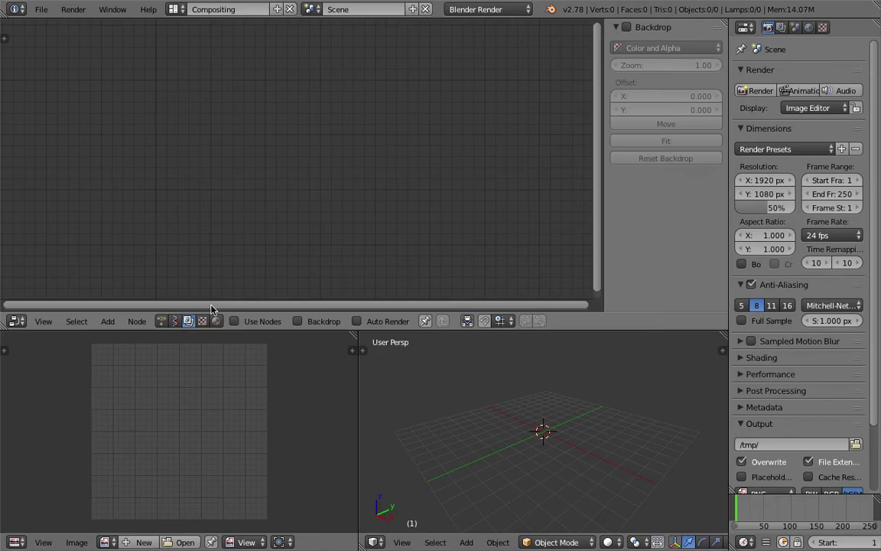
left_click(174, 321)
left_click(265, 322)
- Expand the 3D view over the image editor area and hide the node editor's properties sidebar
left_click_drag(354, 335, 334, 346)
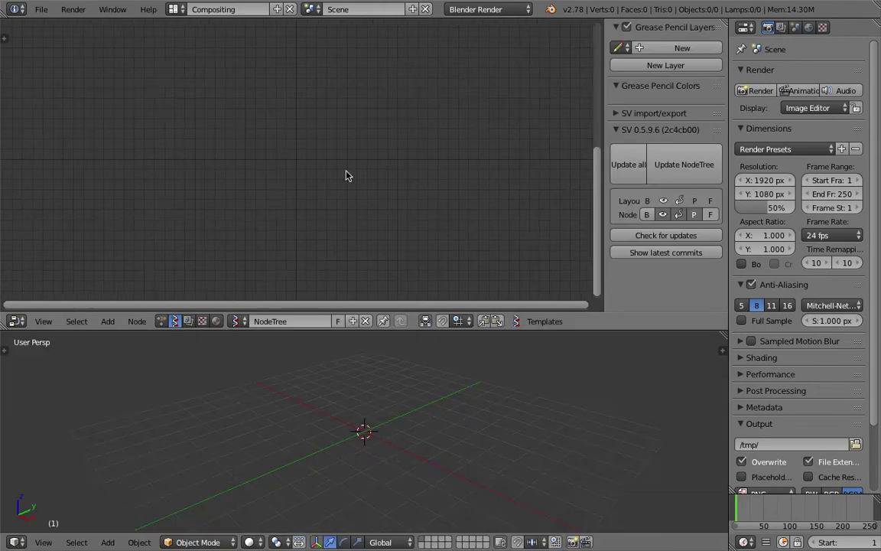
scroll(437, 400, "down", 3)
key("t")
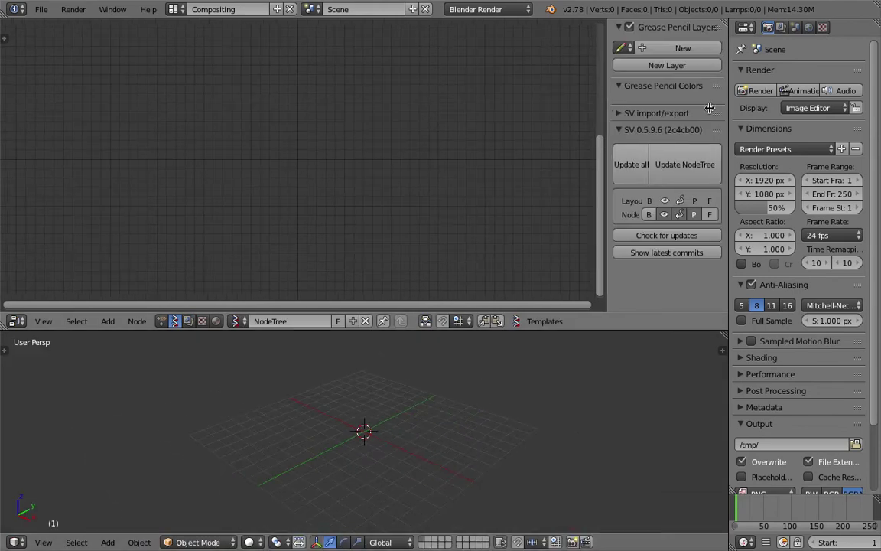
- Add a Plane generator node to the node tree
key("shift+a")
left_click(298, 127)
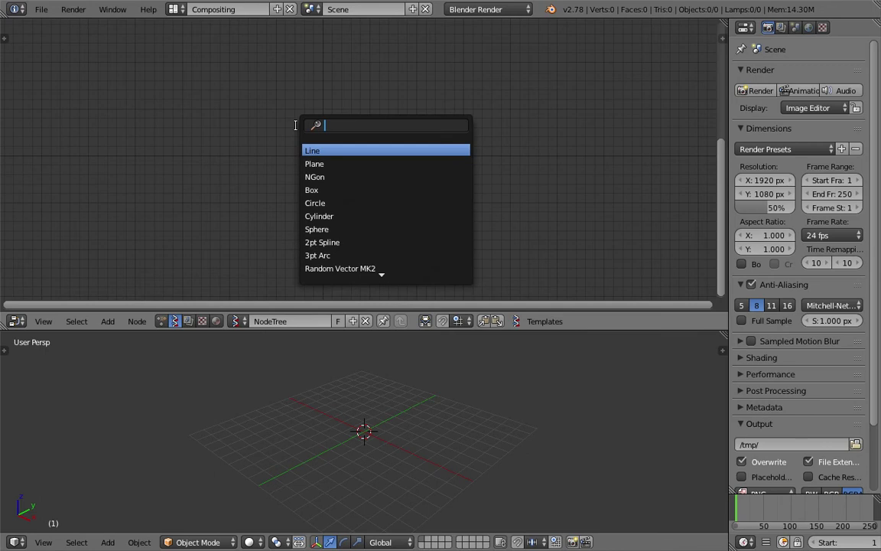
type("pla")
key("Return")
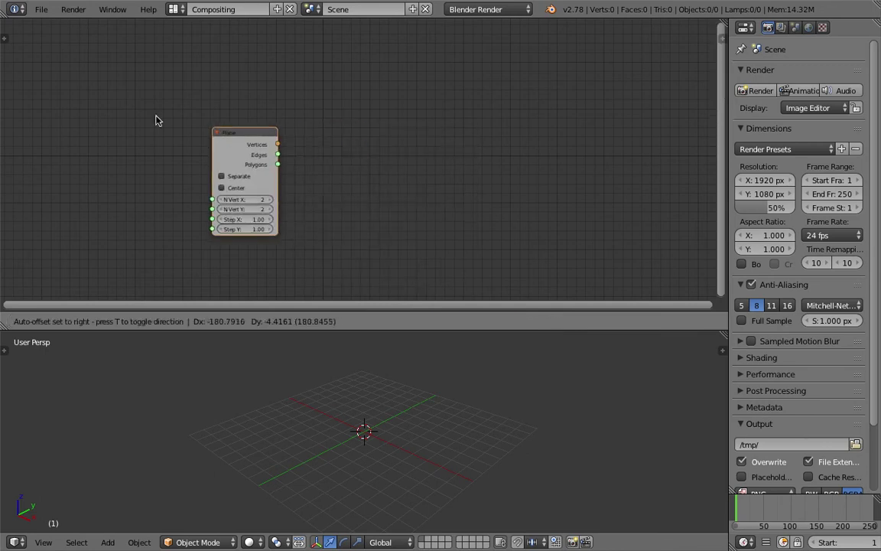
left_click(158, 119)
- Add a Viewer Draw node beside the Plane node and connect the plane's Vertices output to its vertices input
key("shift+a")
left_click(329, 123)
type("view")
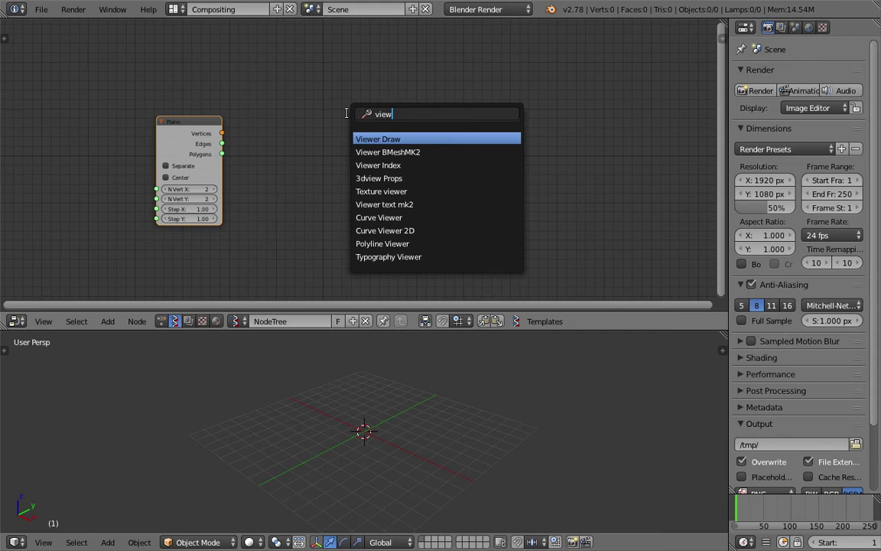
left_click(368, 139)
left_click(290, 127)
left_click_drag(222, 133, 339, 161)
- Set the Plane node's N Vert X and N Vert Y to 100 and inspect the point grid in the 3D view
mouse_move(413, 428)
middle_mouse_down()
mouse_move(437, 456)
mouse_move(374, 470)
mouse_move(352, 451)
middle_mouse_up()
left_click(212, 189)
left_click_drag(205, 189, 202, 199)
type("100")
key("Return")
scroll(475, 444, "down", 5)
middle_click_drag(475, 444, 492, 373, "shift")
scroll(402, 471, "down", 1)
scroll(492, 373, "up", 3)
scroll(382, 451, "up", 8)
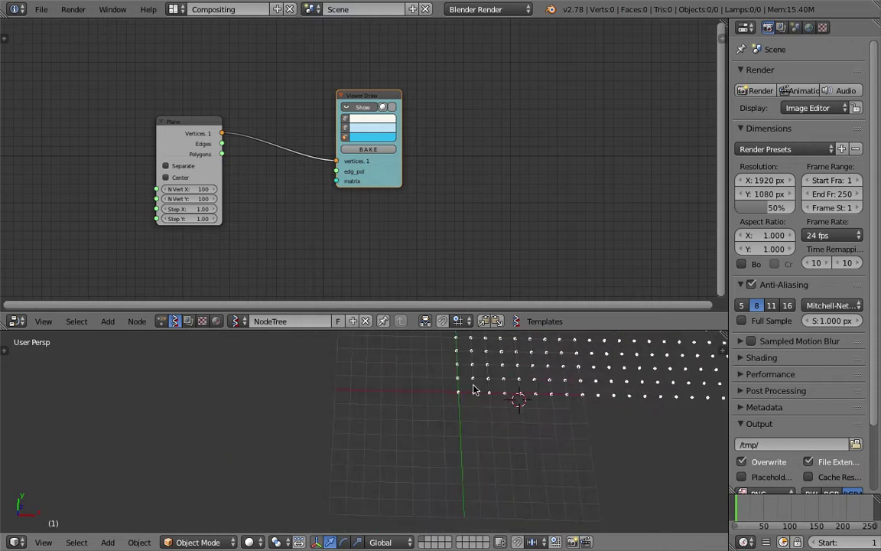
- Place the 3D cursor at the world origin, on the corner vertex of the point grid
left_click(388, 455)
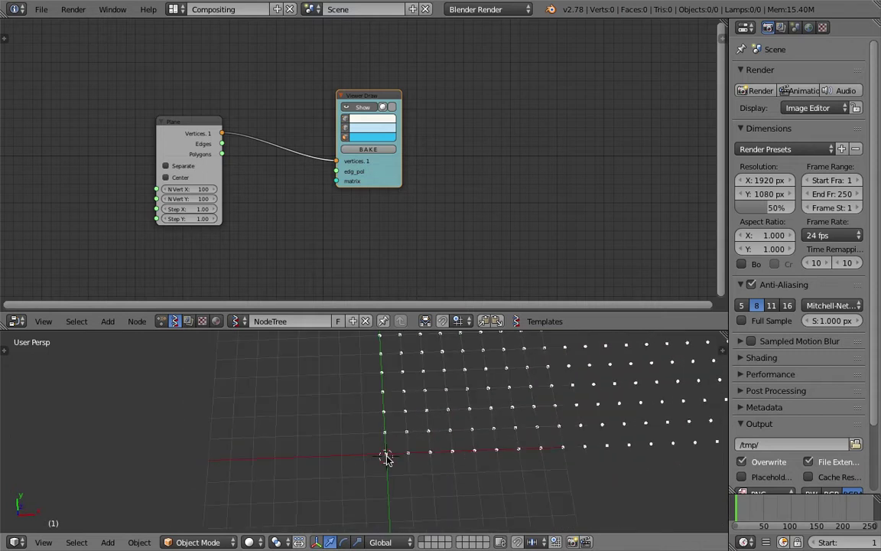
scroll(388, 454, "down", 1)
left_click(384, 447)
middle_click_drag(415, 441, 375, 446, "shift")
- Try centring the plane's point grid on the origin, inspect it in the 3D view, and turn centring off again
left_click(179, 181)
scroll(360, 406, "down", 8)
scroll(382, 406, "up", 4)
scroll(397, 396, "up", 6)
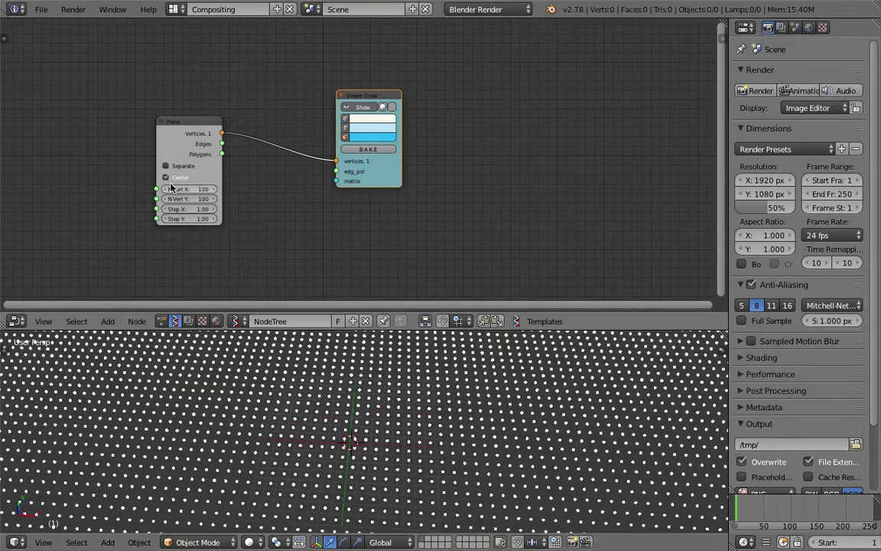
left_click(166, 177)
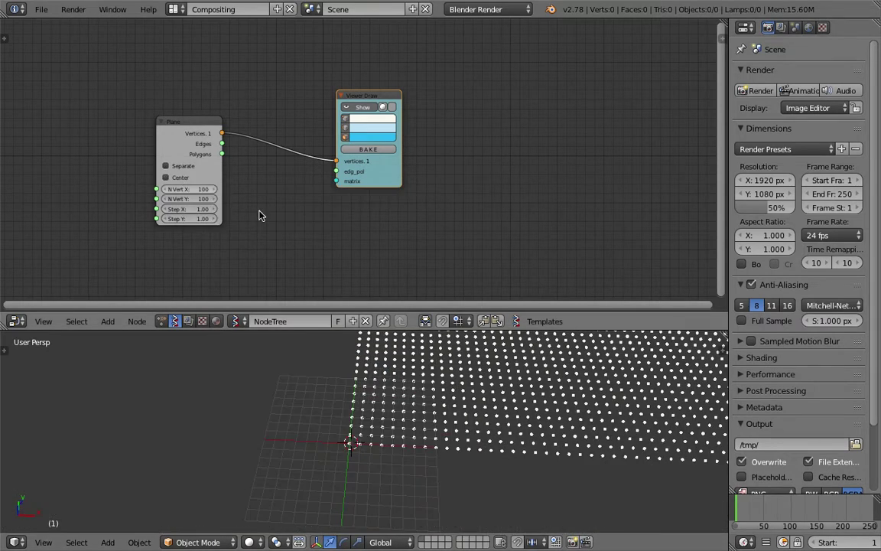
- Set the Plane node's N Vert X and N Vert Y to 128
scroll(417, 390, "down", 5)
left_click(203, 190)
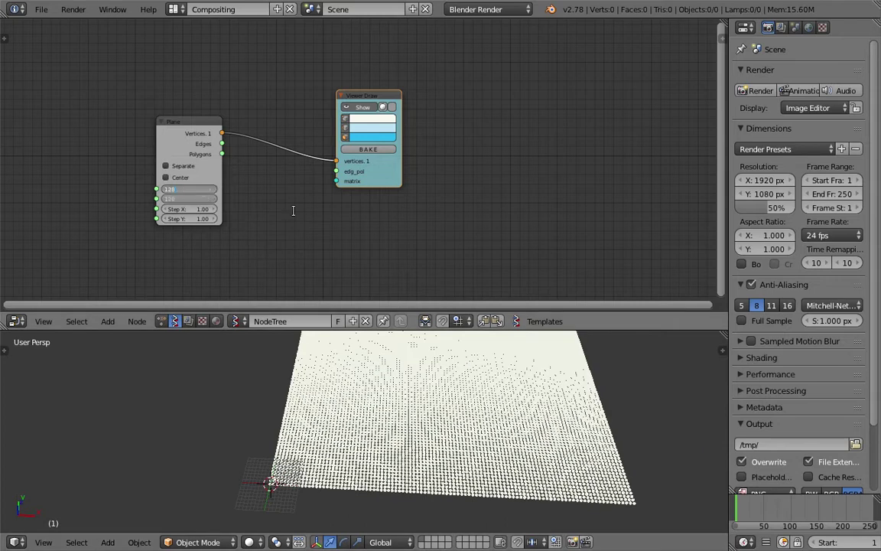
key("Return")
- Move the Viewer Draw node closer to the Plane node and turn off its display in the 3D view
left_click_drag(365, 95, 316, 79)
left_click(315, 79)
middle_click_drag(436, 109, 409, 109)
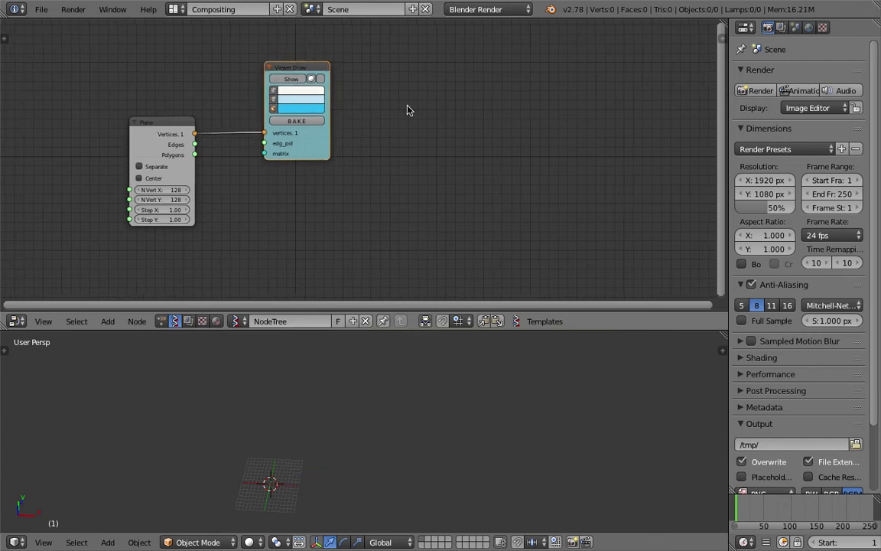
- Add a Texture viewer node in the empty area beyond the Viewer Draw node
key("shift+a")
left_click(422, 106)
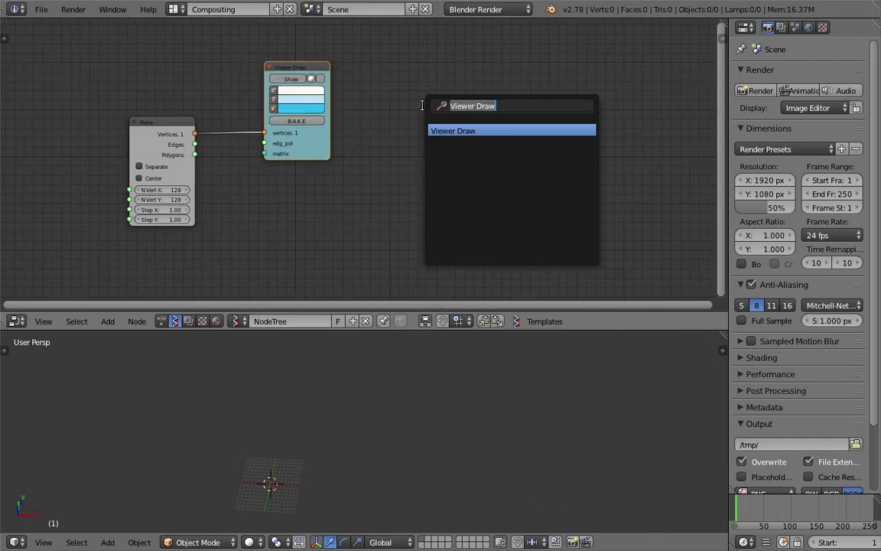
type("text")
key("Return")
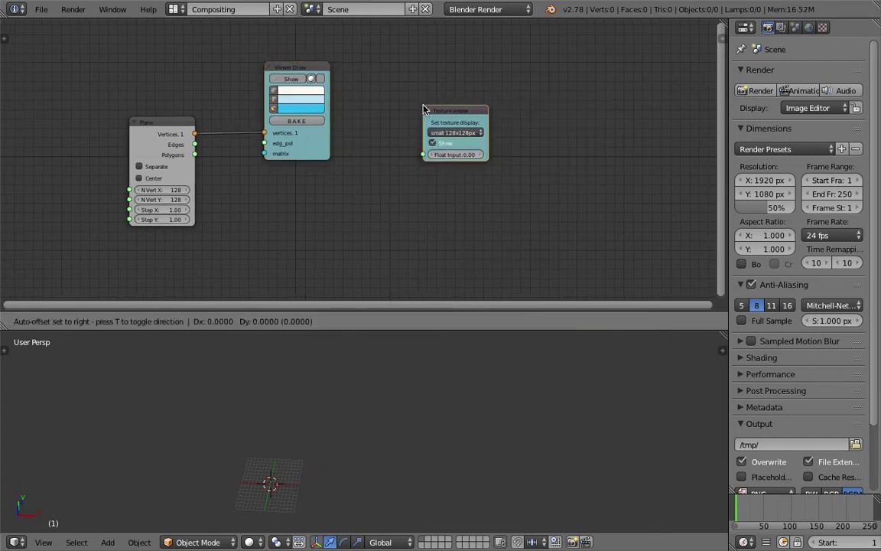
left_click(425, 107)
- Review the Texture viewer's display sizes, keep small 128x128px, and move the node farther from Viewer Draw
scroll(397, 175, "up", 6)
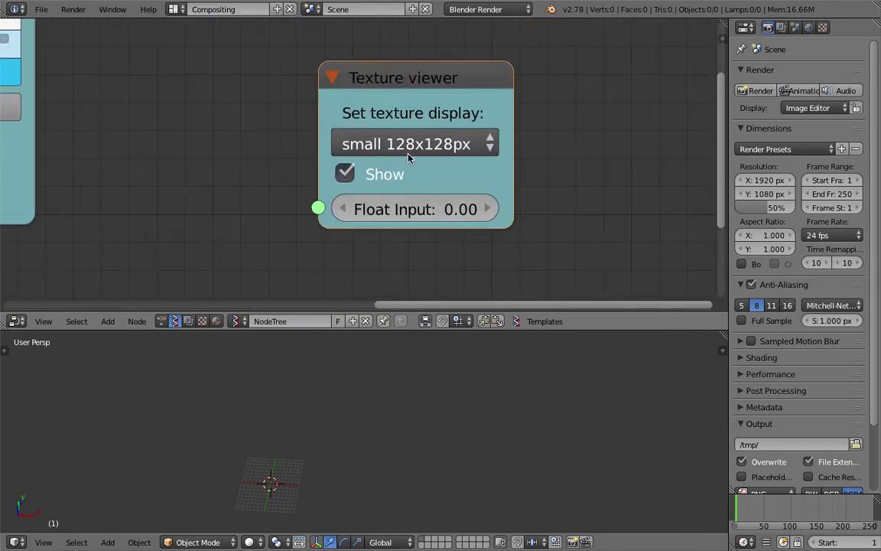
left_click(411, 149)
left_click(470, 205)
scroll(528, 157, "down", 10)
middle_click_drag(475, 180, 531, 176)
left_click_drag(461, 126, 574, 126)
- Move the Viewer Draw node upward to clear space between the Plane and Texture viewer nodes
scroll(547, 141, "down", 2)
scroll(499, 167, "down", 1)
middle_click_drag(499, 166, 530, 153)
left_click_drag(307, 147, 301, 112)
middle_click_drag(255, 184, 272, 176)
middle_click_drag(411, 423, 368, 431)
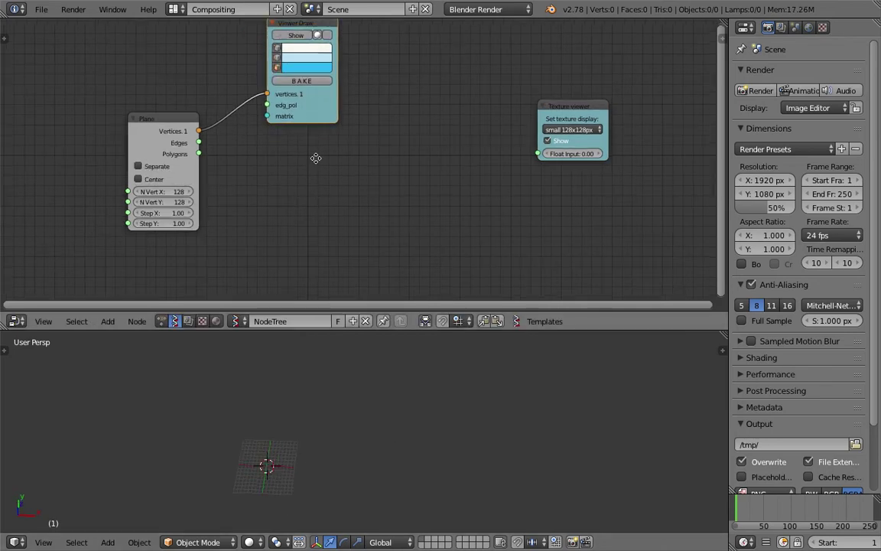
- Add a Vector out node below Viewer Draw and connect the Plane's Vertices output to its Vectors input
key("space")
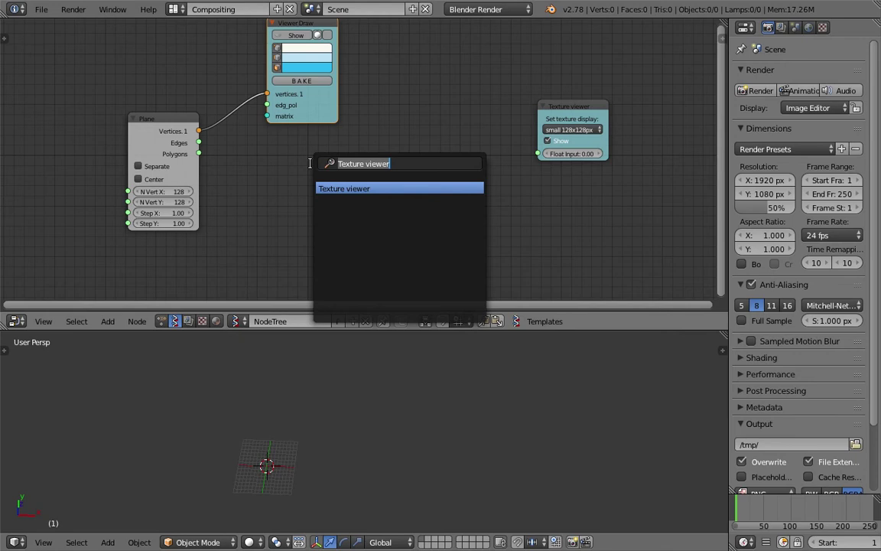
type("vector out")
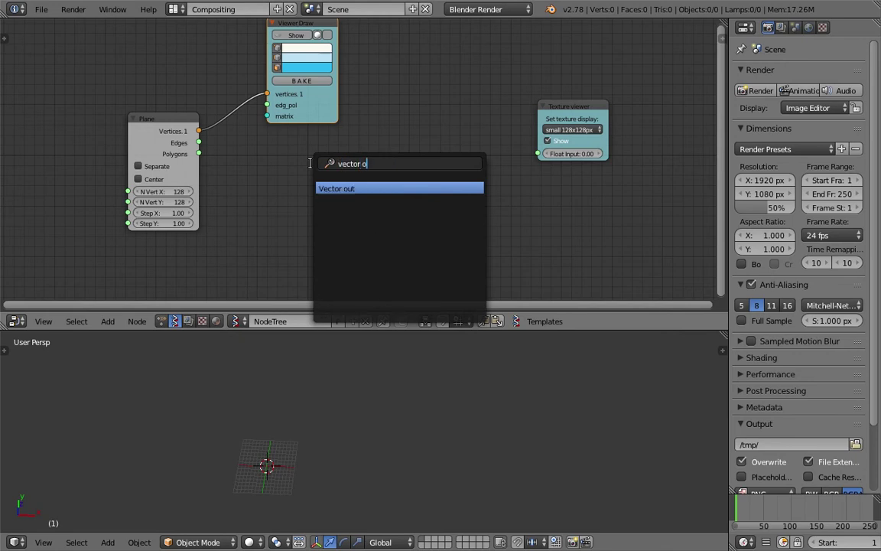
key("Return")
left_click(273, 152)
scroll(255, 157, "up", 1)
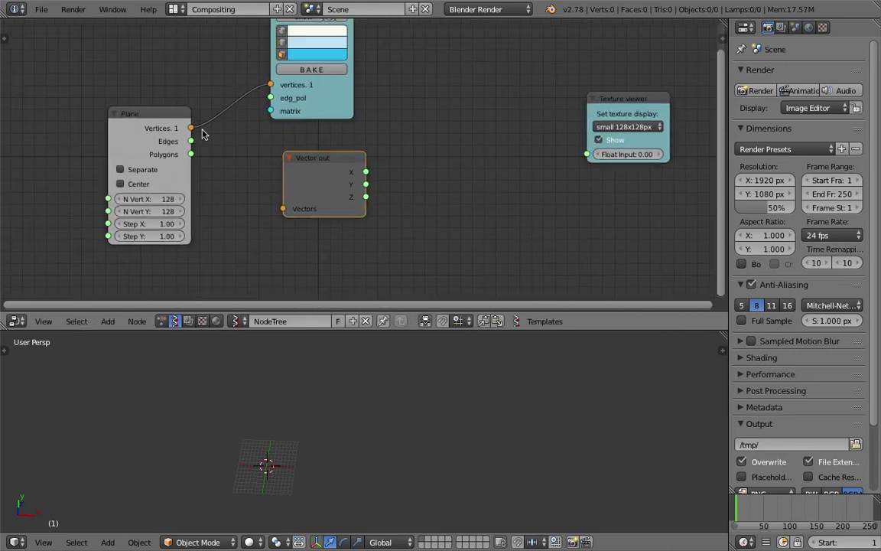
left_click_drag(191, 129, 284, 208)
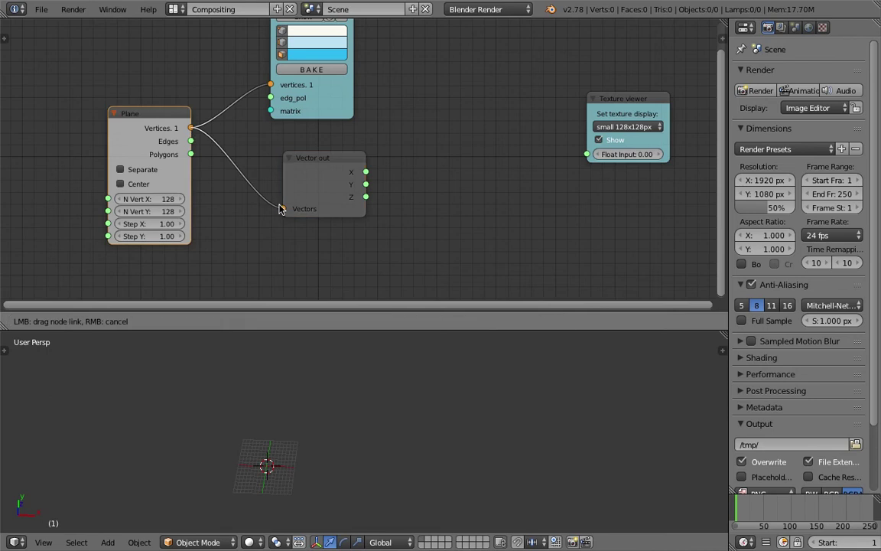
left_click_drag(347, 163, 316, 150)
- Add a Stethoscope node and connect Vector out's X output to its Data input to read the X values
middle_click_drag(427, 175, 416, 170)
key("alt+space")
type("ste")
key("Return")
left_click(368, 147)
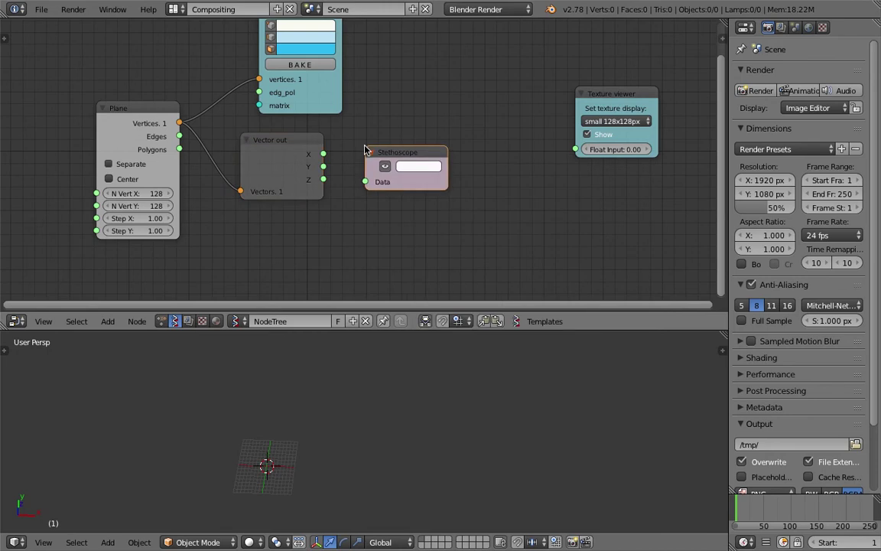
left_click_drag(323, 155, 366, 181)
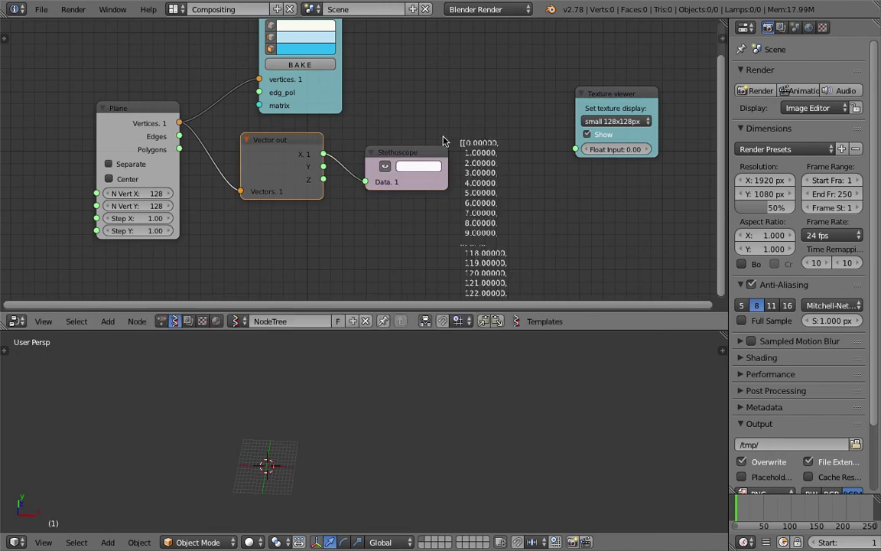
middle_click_drag(445, 144, 378, 114)
scroll(400, 112, "up", 3)
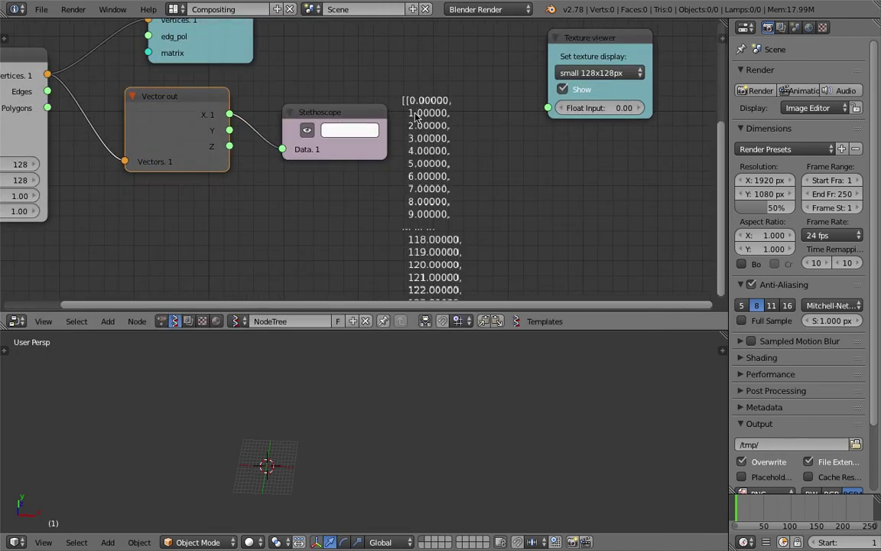
- Connect Vector out's Y output to the Stethoscope to read the Y values, and delete the Stethoscope node
left_click_drag(229, 130, 283, 148)
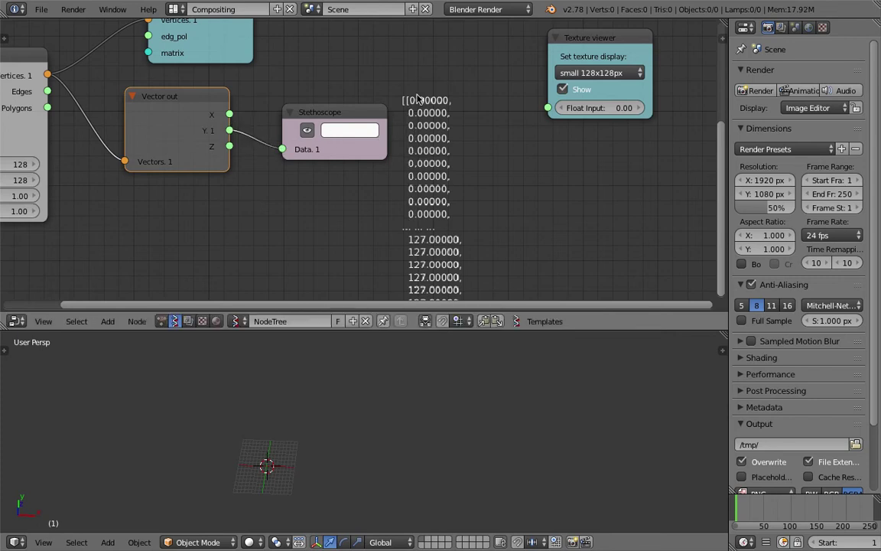
scroll(358, 145, "down", 2)
left_click(360, 132)
key("x")
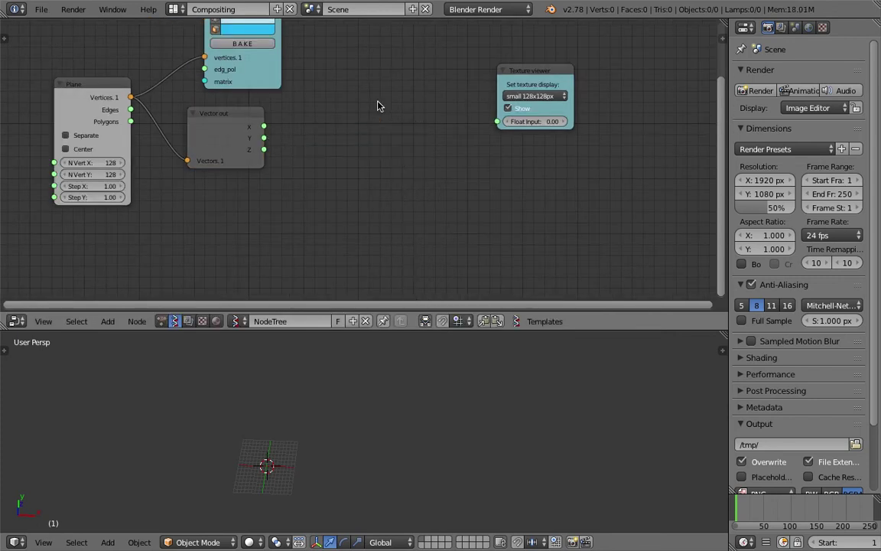
- Reposition the Texture viewer and Vector out nodes to leave working room between them
middle_click_drag(378, 109, 380, 122)
left_click_drag(531, 85, 562, 69)
middle_click_drag(460, 93, 415, 133)
left_click_drag(197, 170, 191, 165)
middle_click_drag(70, 140, 128, 130)
middle_click_drag(388, 155, 379, 151)
- Add a Math node between Vector out and Texture viewer and set its function to ** (power)
key("shift+a")
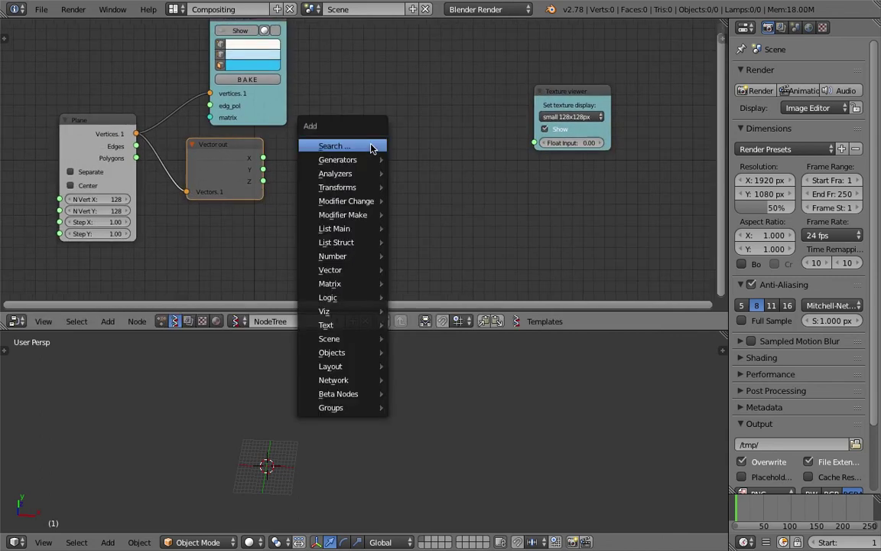
left_click(369, 144)
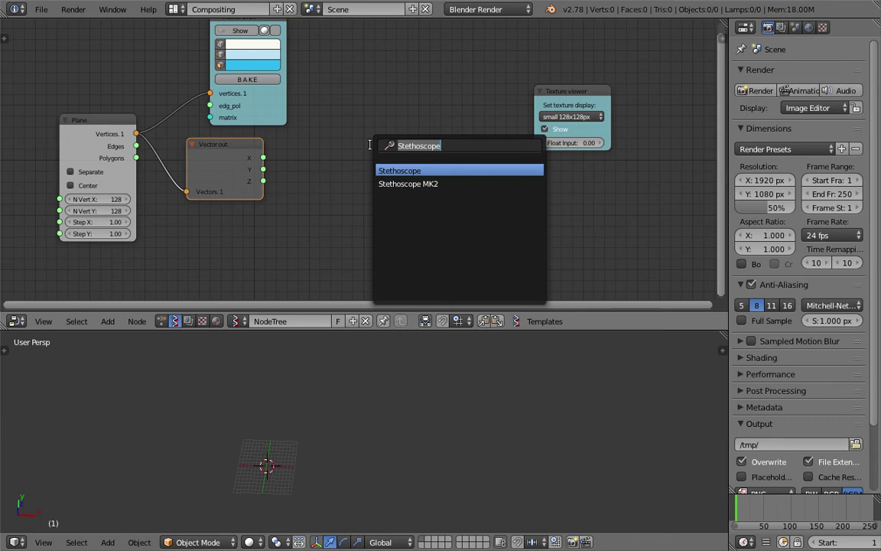
type("math")
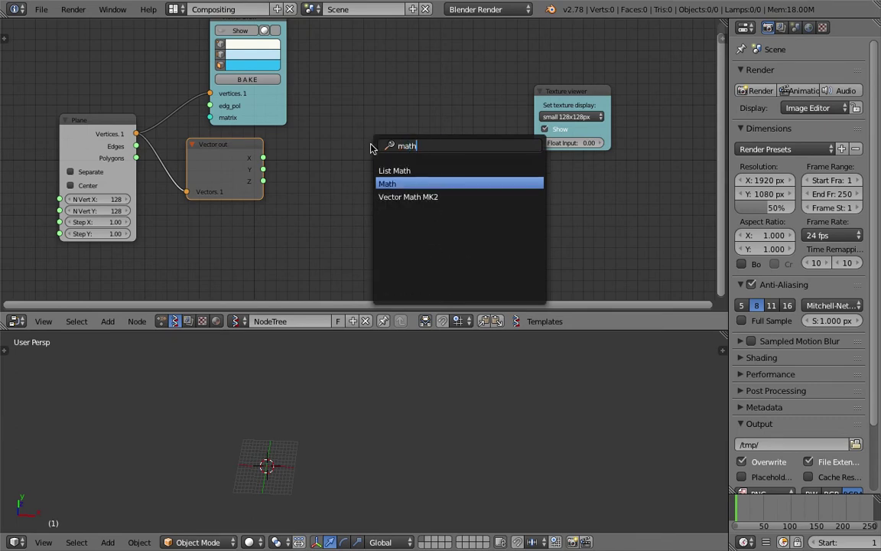
key("Return")
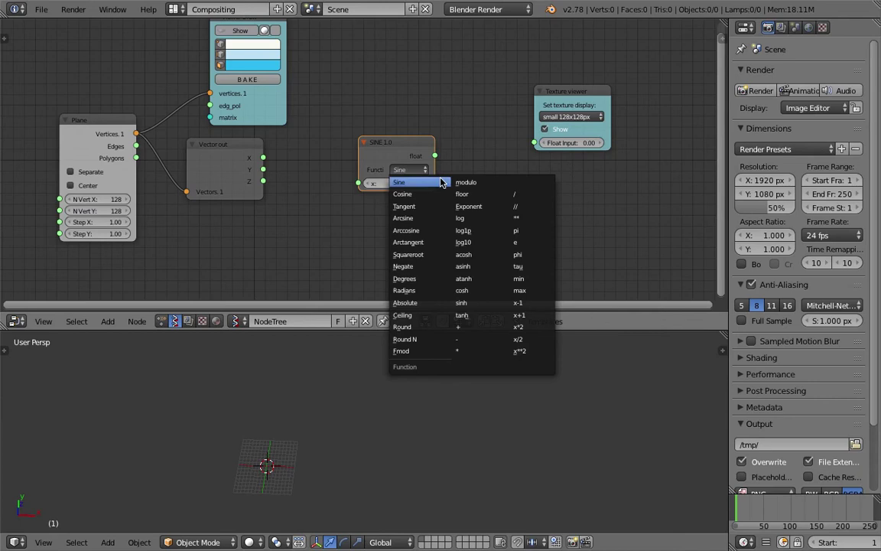
left_click(528, 220)
scroll(472, 200, "up", 3)
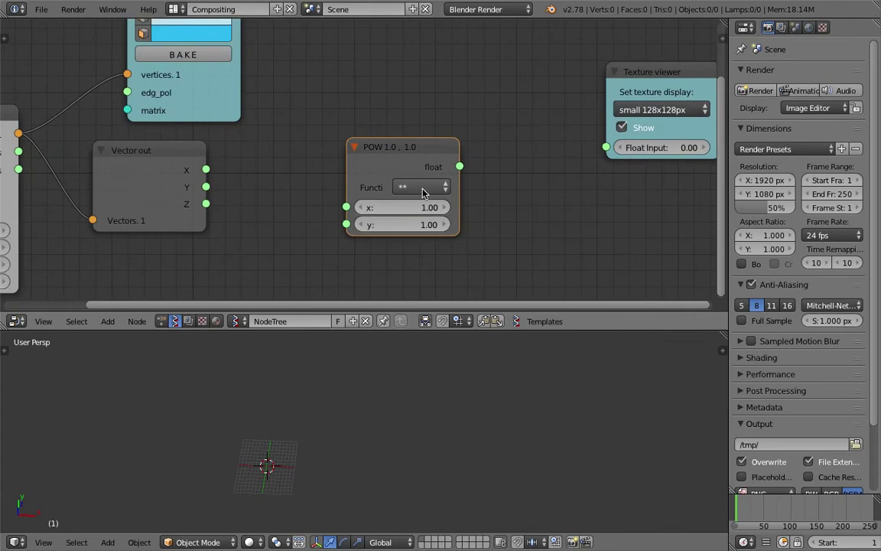
- Handwrite the formula x² + y² = ? in the empty node editor area above the Math node
middle_click_drag(539, 262, 533, 250)
middle_click_drag(315, 56, 352, 170)
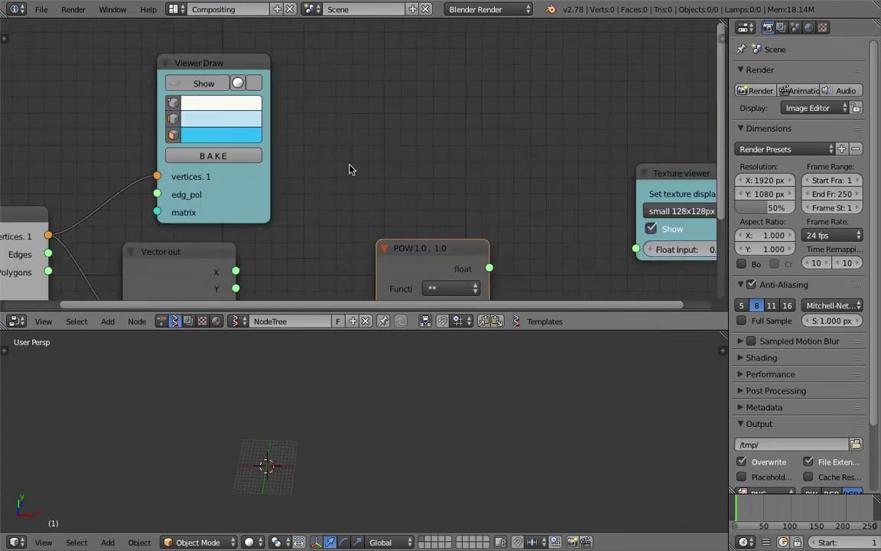
right_click_drag(326, 164, 363, 191, "ctrl")
mouse_move(368, 149)
left_mouse_down()
mouse_move(412, 189)
mouse_move(472, 201)
mouse_move(461, 200)
left_mouse_up()
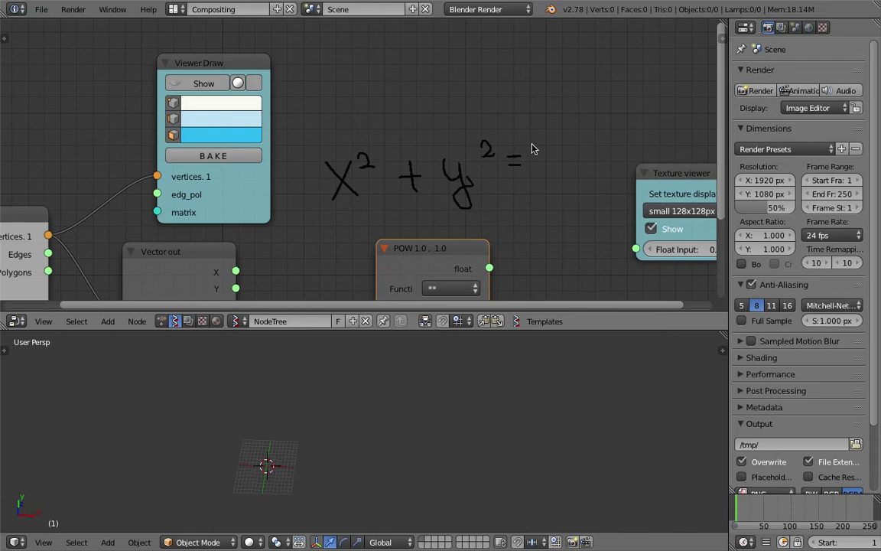
left_click(543, 167)
scroll(541, 160, "down", 3)
middle_click_drag(345, 191, 326, 218)
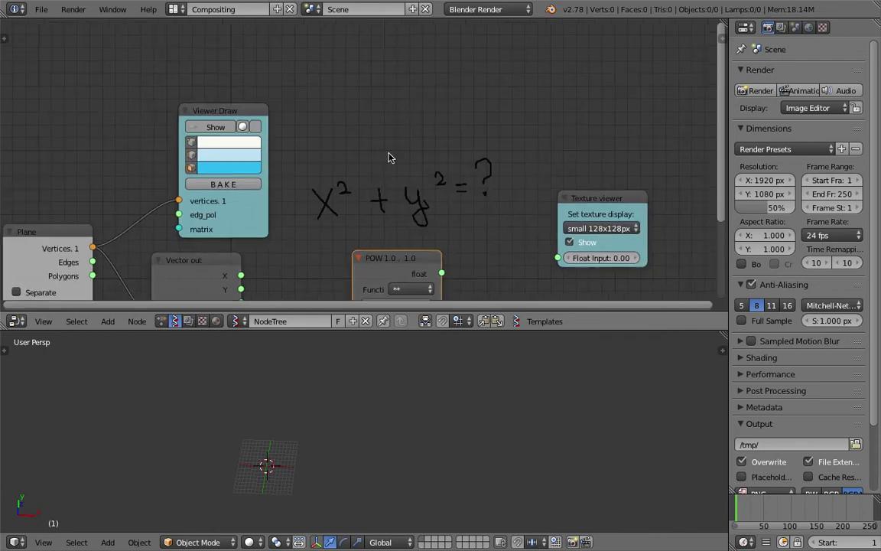
- Sketch a bell curve, a multiplication cross and an arch-shaped curve with axes above the handwritten formula
middle_click_drag(362, 186, 361, 207)
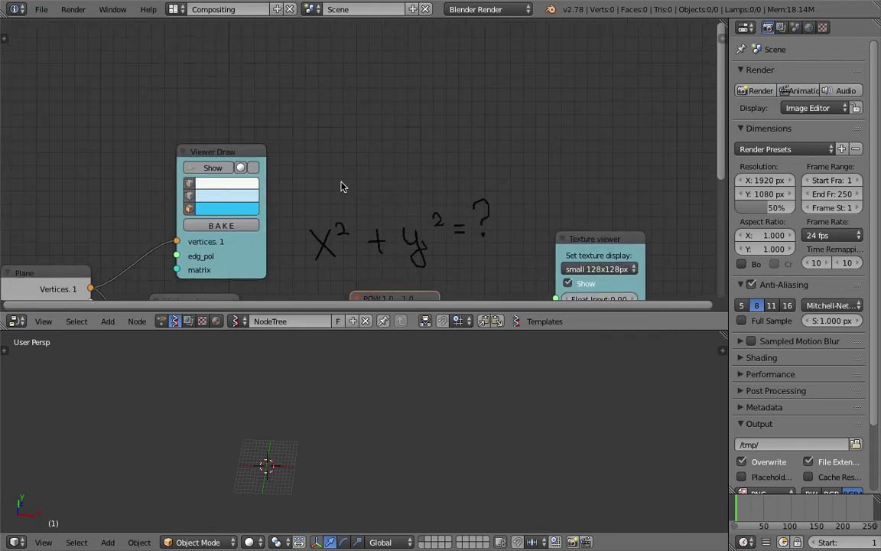
mouse_move(317, 175)
left_mouse_down()
mouse_move(337, 174)
mouse_move(354, 158)
mouse_move(360, 109)
mouse_move(400, 89)
mouse_move(433, 168)
left_mouse_up()
middle_click_drag(480, 159, 364, 154)
mouse_move(325, 105)
left_mouse_down()
mouse_move(364, 141)
mouse_move(330, 140)
left_mouse_up()
middle_click_drag(405, 189, 370, 214)
mouse_move(376, 189)
left_mouse_down()
mouse_move(374, 151)
mouse_move(433, 127)
mouse_move(438, 203)
left_mouse_up()
mouse_move(395, 76)
left_mouse_down()
mouse_move(400, 180)
mouse_move(501, 174)
left_mouse_up()
scroll(328, 251, "down", 1)
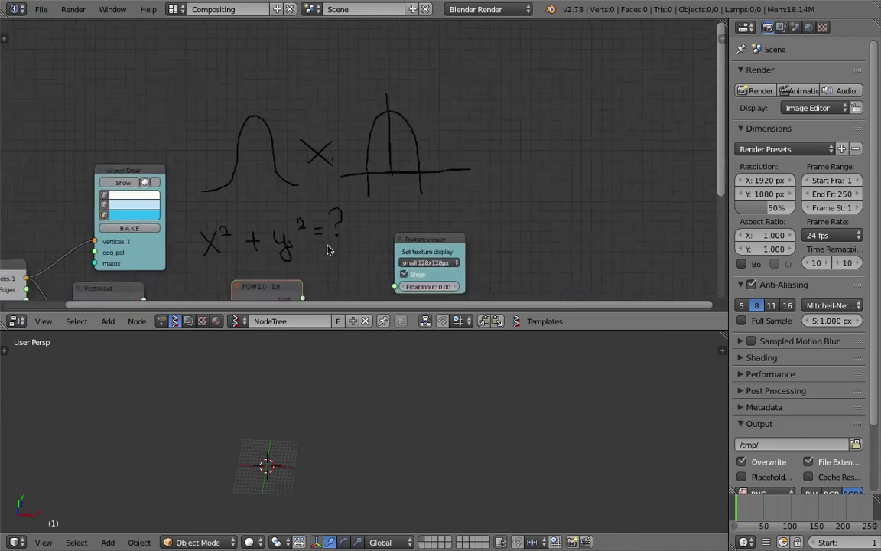
- Connect Vector out's X output to the power Math node's x input and place the Math node beside Vector out
middle_click_drag(329, 250, 452, 146)
key("ctrl+s")
left_click(452, 144)
middle_click_drag(391, 186, 400, 155)
left_click_drag(400, 155, 360, 165)
scroll(329, 160, "up", 1)
key("ctrl+s")
left_click(306, 161)
left_click_drag(281, 159, 332, 194)
mouse_move(392, 166)
left_mouse_down()
mouse_move(390, 149)
mouse_move(382, 159)
left_mouse_up()
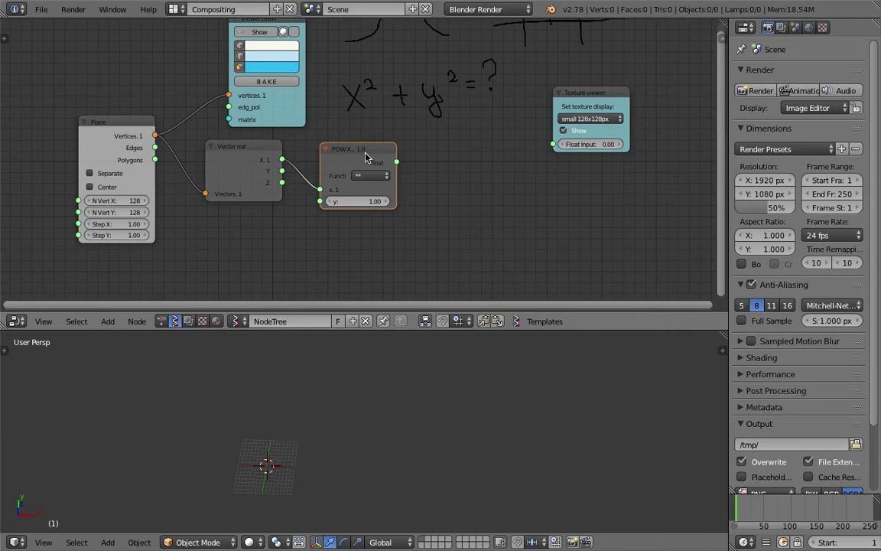
- Add a second Viewer Draw node below the Texture viewer
scroll(496, 194, "down", 1)
key("space")
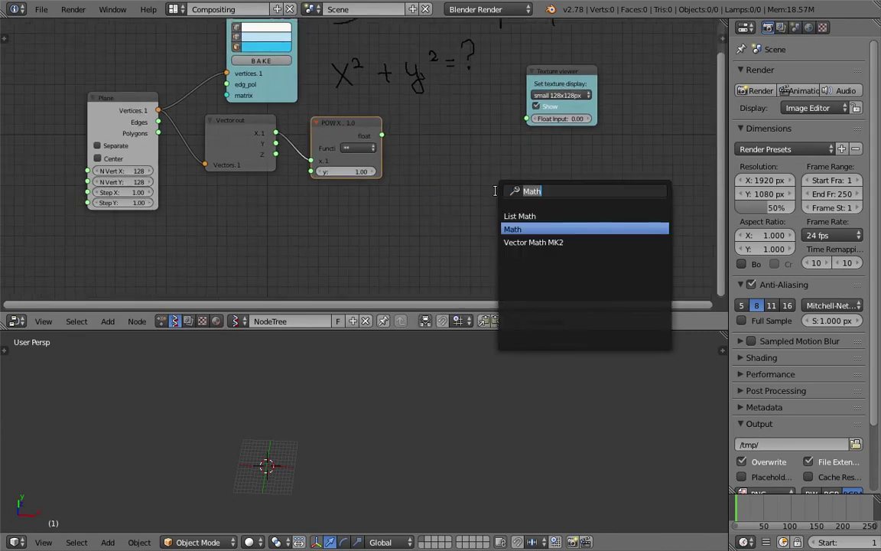
type("view")
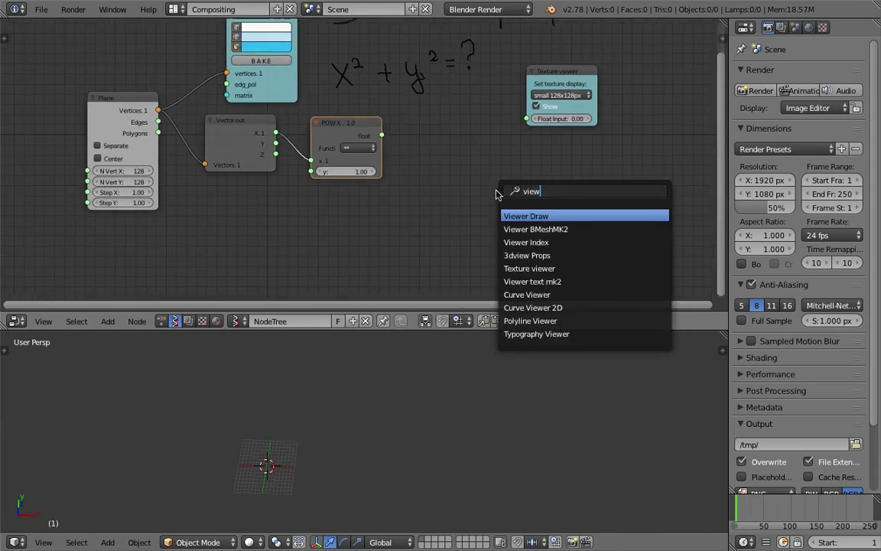
key("Return")
left_click(545, 193)
- Add a UV Connection node in front of the second Viewer Draw node and space the two apart
key("space")
type("uv")
key("Return")
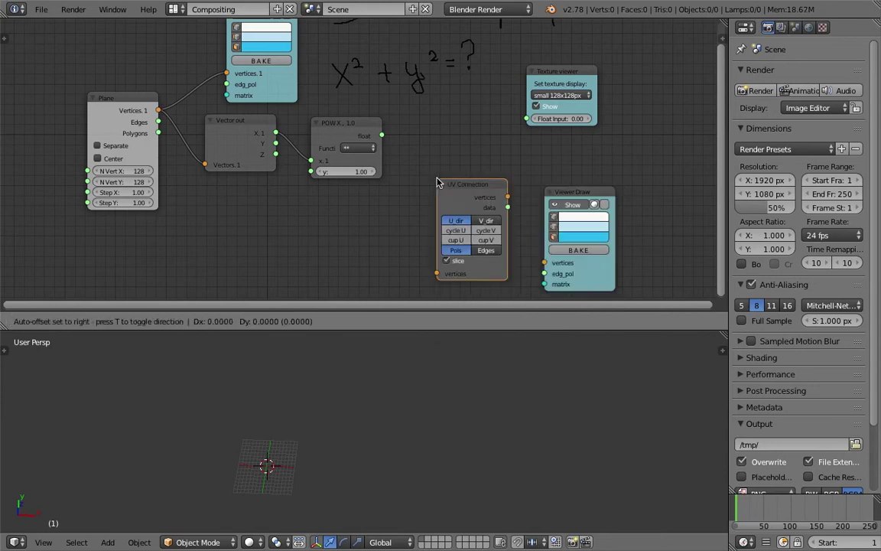
left_click(482, 190)
left_click_drag(591, 195, 634, 194)
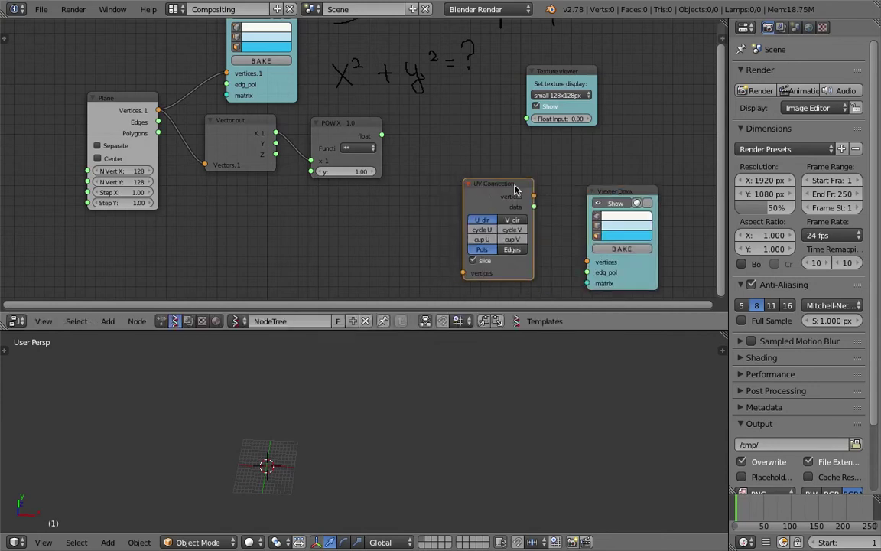
left_click_drag(515, 186, 537, 184)
- Add another Vector out node between the power Math node and the UV Connection node
key("shift+a")
left_click(434, 164)
type("vec")
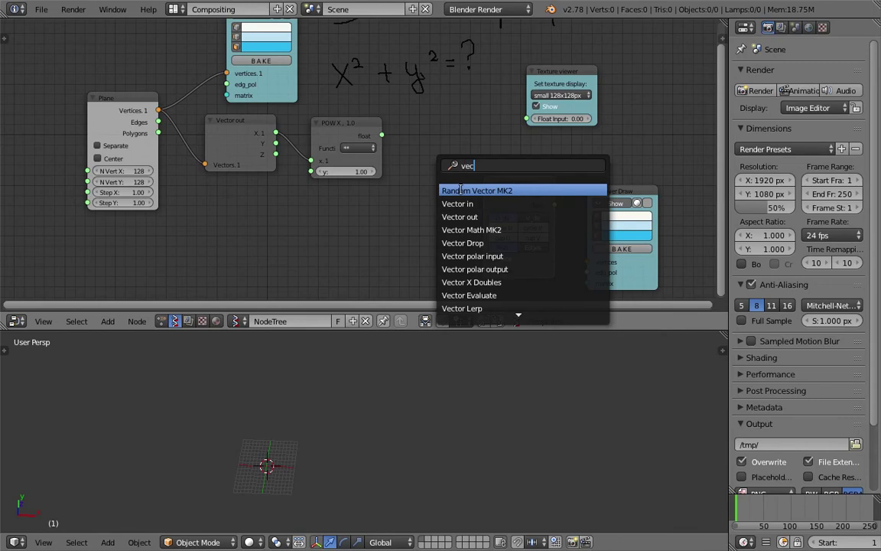
key("Down")
key("Down")
key("Return")
left_click_drag(383, 136, 433, 156)
left_click(439, 150)
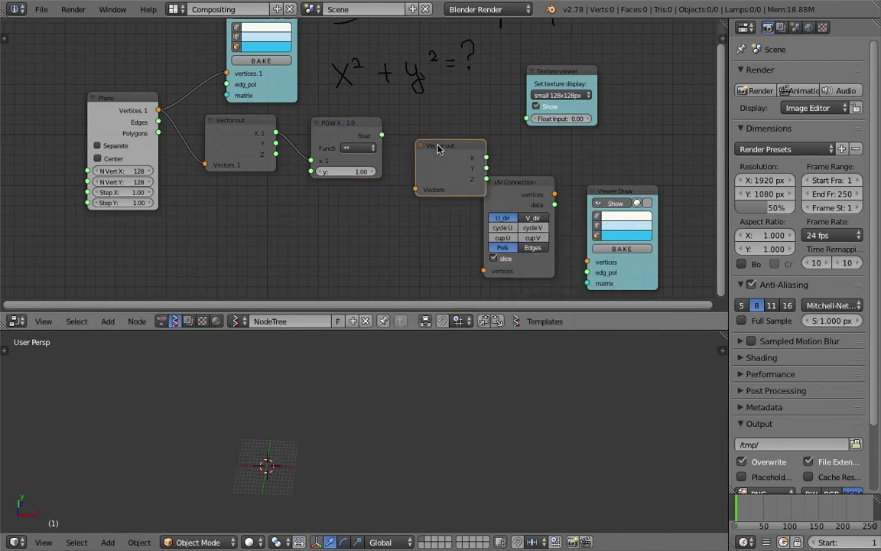
- Delete the unconnected Vector out node and add a Vector in node in its place
key("x")
key("shift+a")
left_click(429, 145)
type("vec")
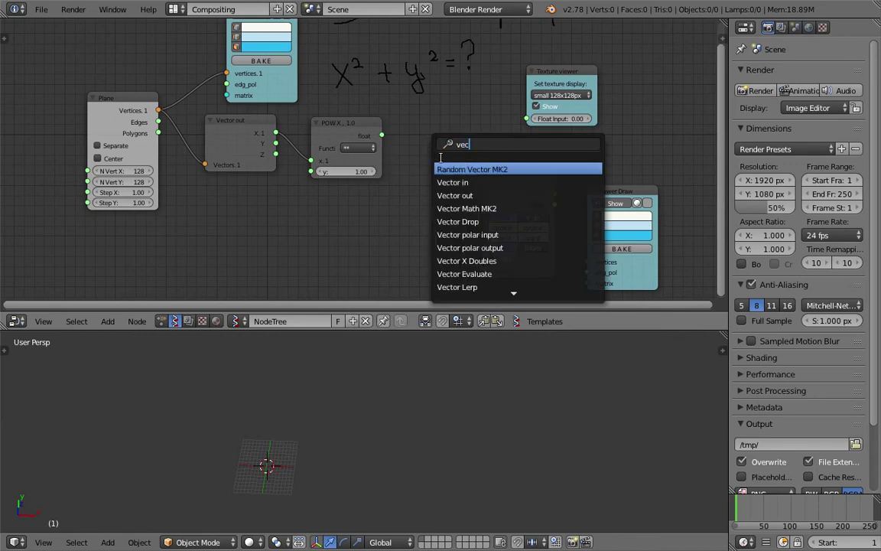
left_click(452, 183)
left_click(452, 183)
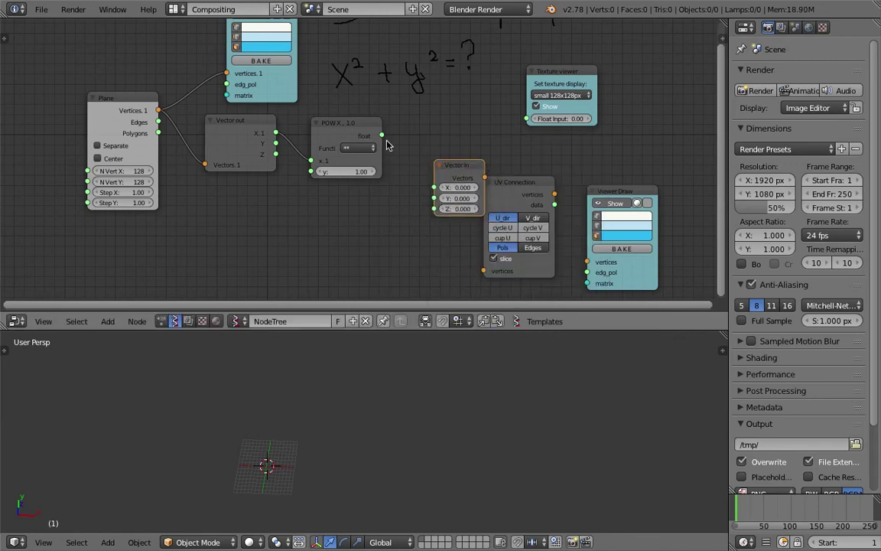
- Link Vector out's X and the power result to Vector in's X and Y, and its Vectors output to the second Viewer Draw's vertices
left_click_drag(383, 136, 434, 187)
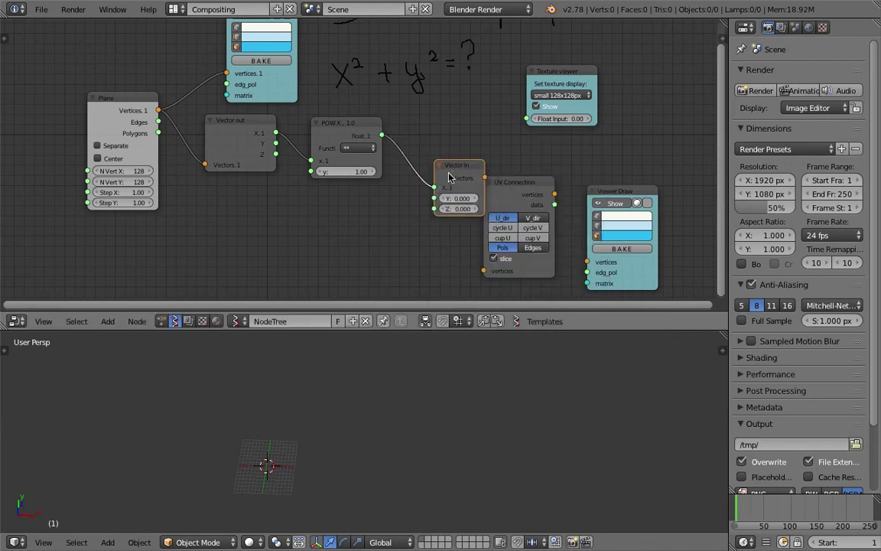
left_click_drag(383, 137, 314, 222)
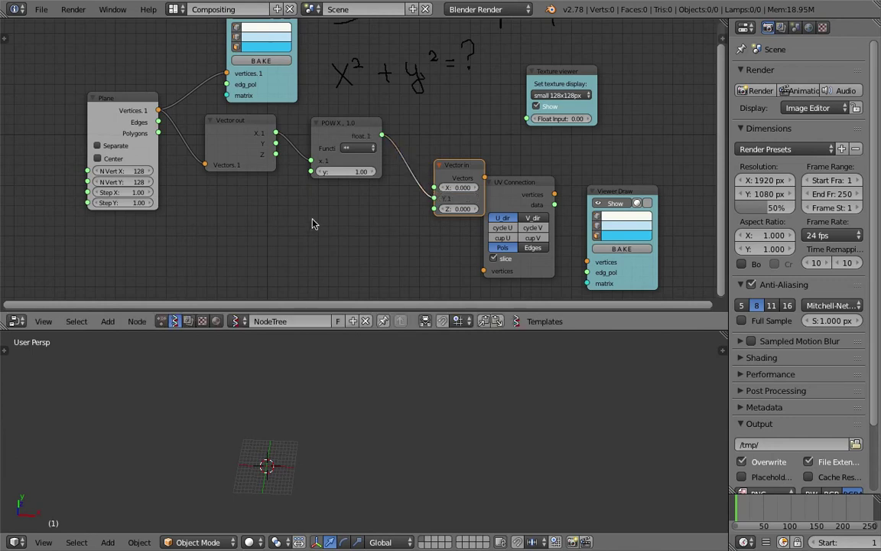
key("shift+a")
mouse_move(233, 128)
left_mouse_down()
mouse_move(220, 130)
mouse_move(265, 134)
mouse_move(433, 187)
mouse_move(504, 183)
mouse_move(587, 262)
left_mouse_up()
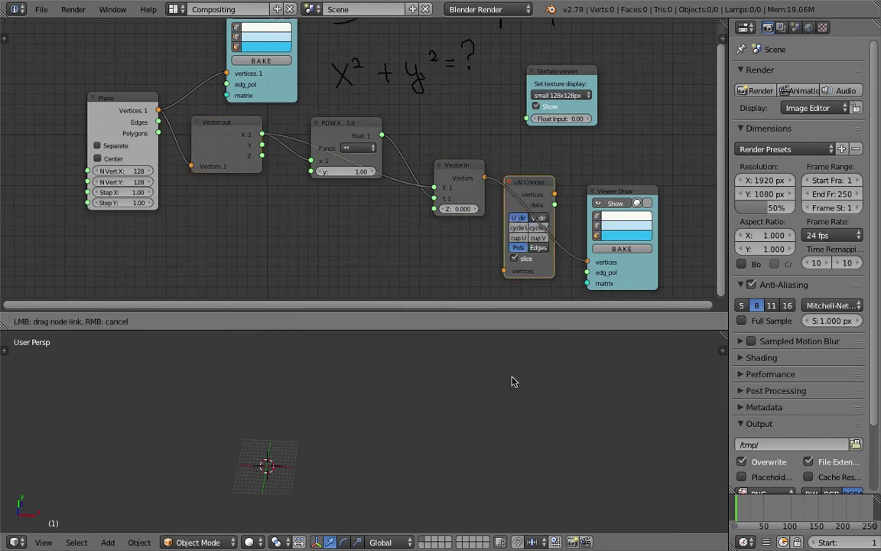
mouse_move(351, 448)
middle_mouse_down()
mouse_move(345, 419)
mouse_move(360, 425)
mouse_move(380, 486)
mouse_move(390, 475)
middle_mouse_up()
scroll(381, 486, "up", 7)
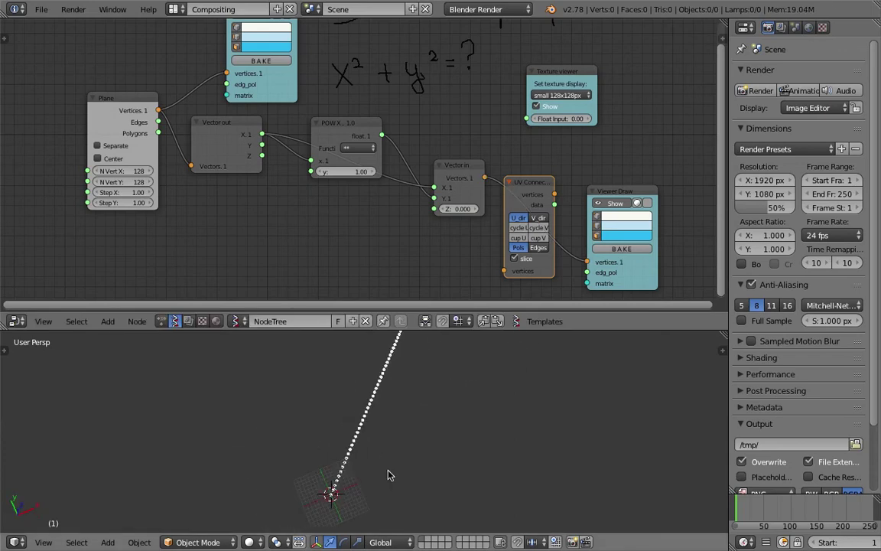
- Set the power Math node's y value to 2 and look at the plotted points from the top
left_click_drag(352, 174, 360, 197)
middle_click_drag(415, 406, 249, 492)
left_click(44, 543)
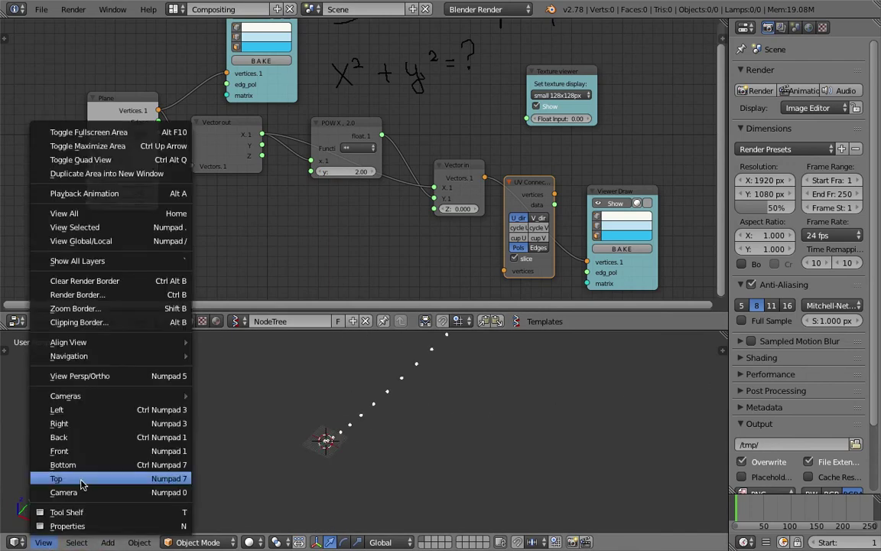
left_click(82, 485)
scroll(382, 486, "up", 3)
scroll(383, 486, "down", 3)
- Change the 3D view to orthographic projection and examine the plotted curve near the origin
left_click(42, 542)
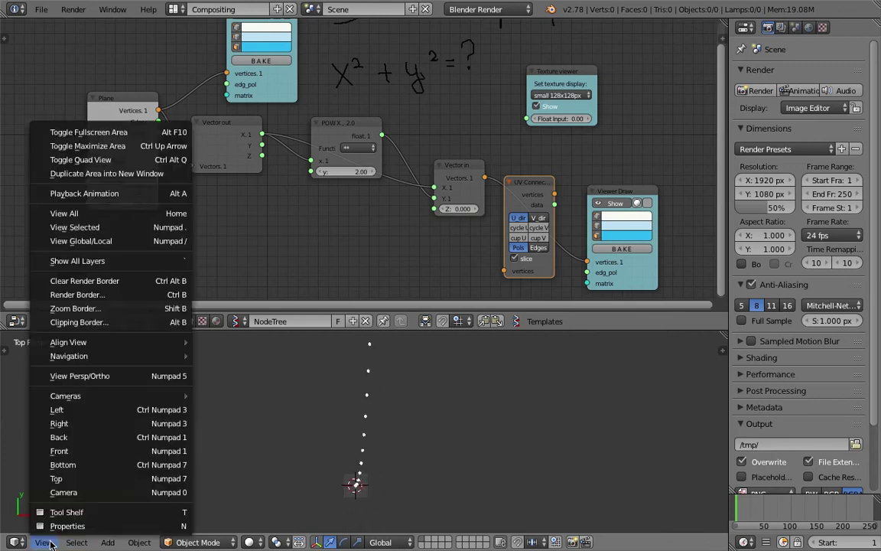
left_click(84, 376)
middle_click_drag(373, 461, 378, 430, "shift")
scroll(377, 436, "up", 6)
middle_click_drag(418, 378, 377, 356, "shift")
middle_click_drag(360, 414, 389, 462, "shift")
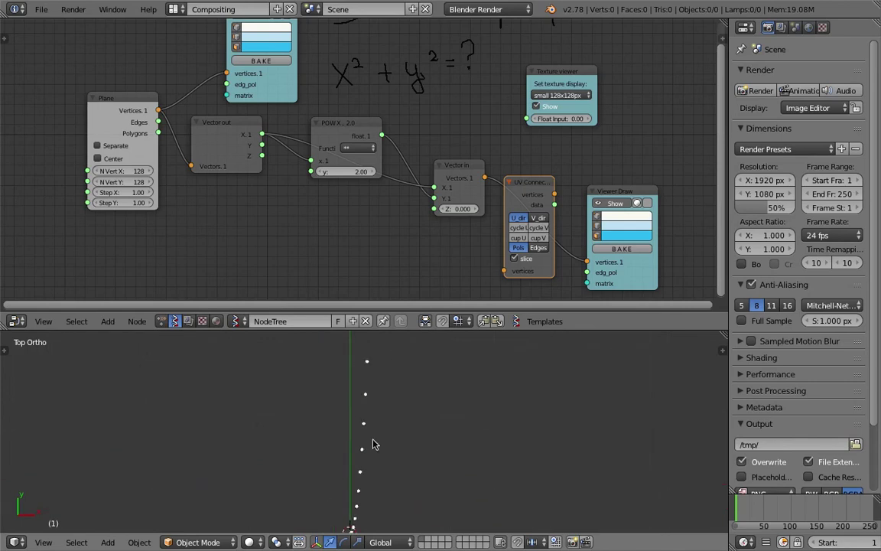
middle_click_drag(341, 487, 337, 465, "shift")
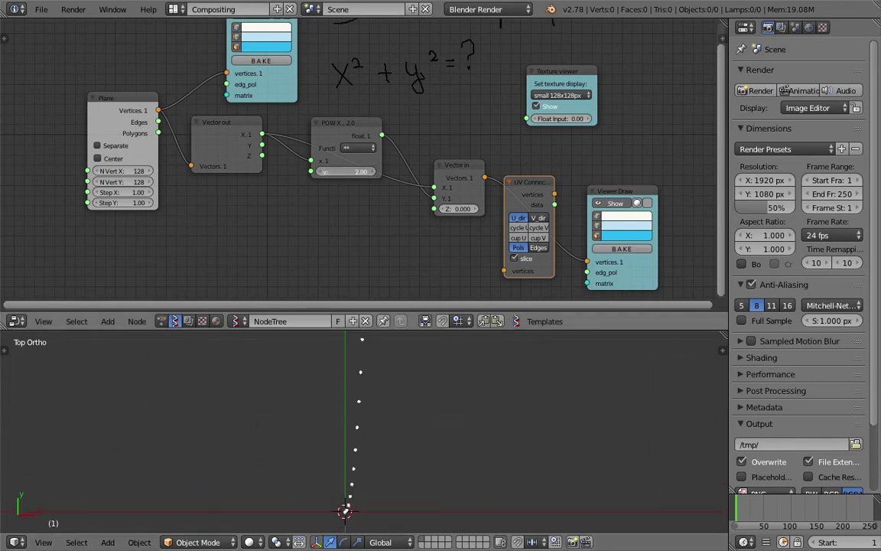
- Enter 2 as the exponent y of the power Math node again
mouse_move(348, 172)
left_mouse_down()
mouse_move(322, 173)
mouse_move(353, 172)
left_mouse_up()
left_click(354, 173)
type("2")
key("Return")
- Set both Step X and Step Y of the Plane node to 0.2
middle_click_drag(358, 200, 369, 220)
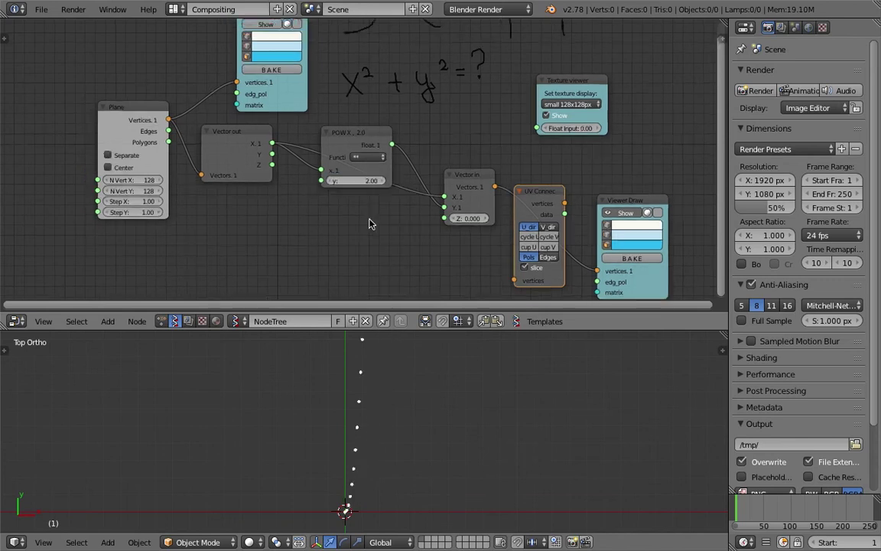
left_click(153, 207)
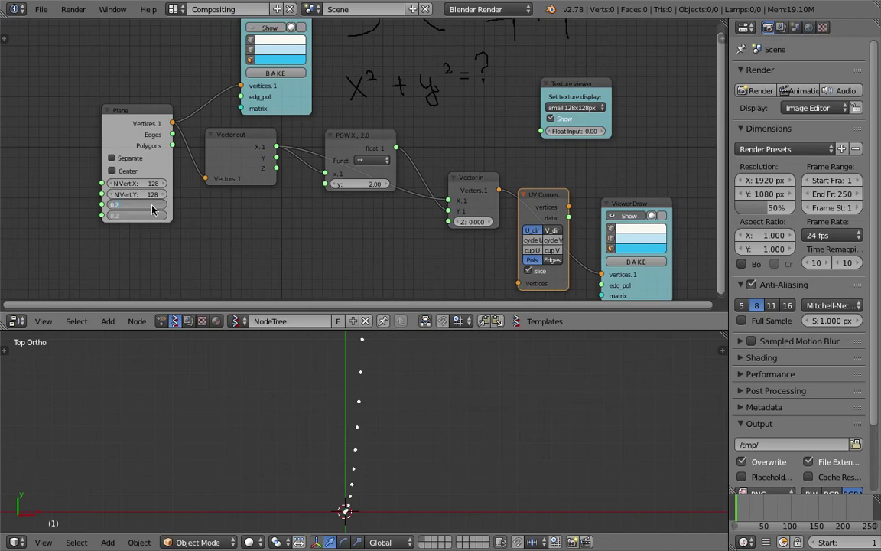
type("0.2")
key("Return")
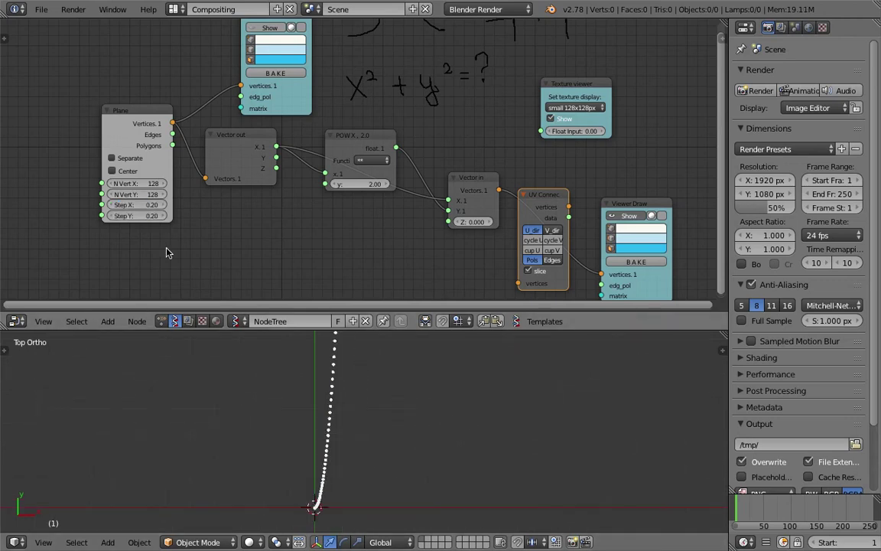
- Return the Plane node's Step X and Step Y to 1 and view the points at an angle
left_click(147, 211)
key("BackSpace")
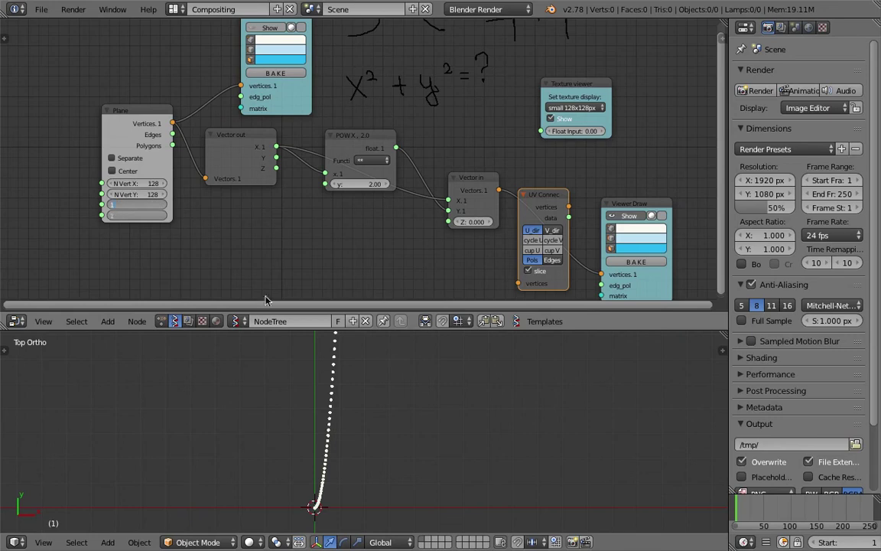
type("1")
key("Return")
middle_click_drag(358, 485, 344, 428)
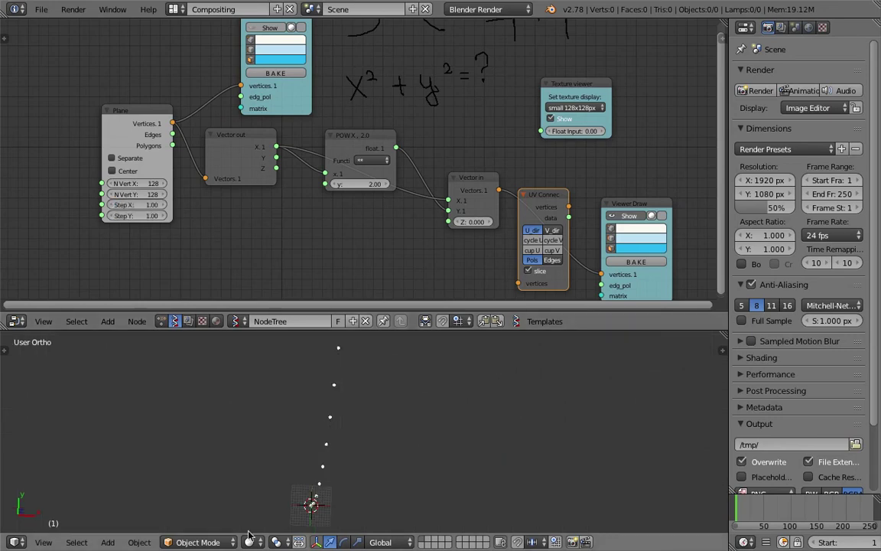
- Cross out the second sketched curve and draw an upward-opening parabola with axes and an arrow pointing at it beside the earlier sketches
mouse_move(536, 61)
middle_mouse_down()
mouse_move(505, 123)
mouse_move(420, 153)
middle_mouse_up()
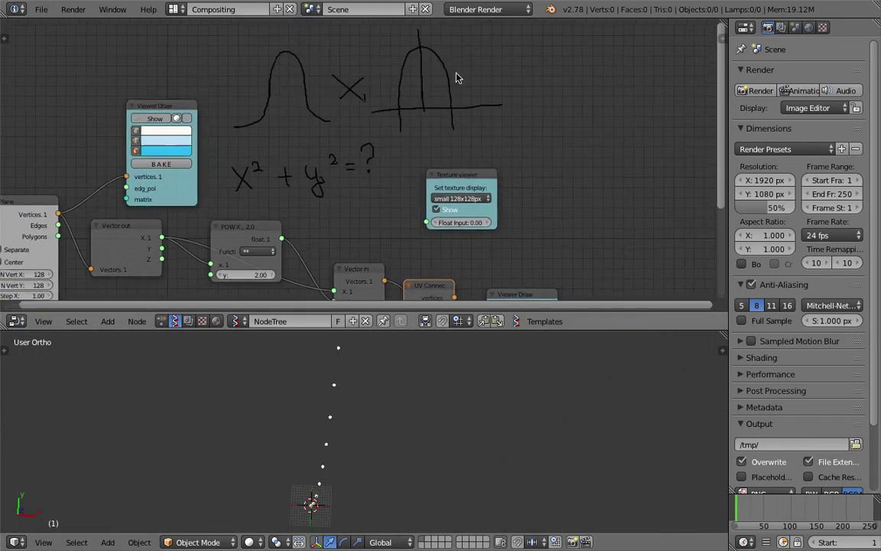
mouse_move(464, 52)
left_mouse_down()
mouse_move(489, 72)
mouse_move(476, 75)
left_mouse_up()
middle_click_drag(489, 98, 385, 128)
mouse_move(448, 54)
left_mouse_down()
mouse_move(478, 130)
mouse_move(521, 82)
mouse_move(525, 63)
left_mouse_up()
left_click_drag(482, 40, 491, 180)
left_click_drag(424, 134, 562, 129)
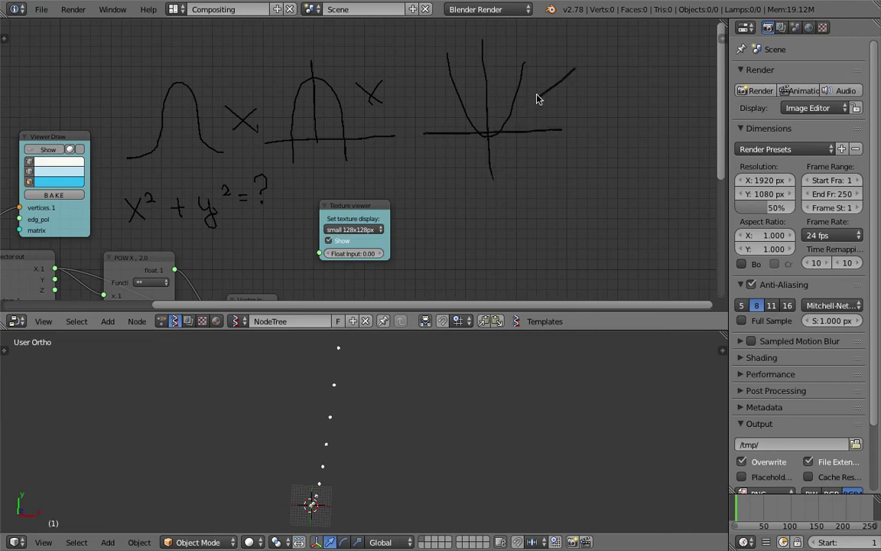
left_click_drag(543, 80, 535, 99)
left_click_drag(535, 100, 556, 100)
- Save the blend file over its existing version and orbit around the plotted points
middle_click_drag(381, 227, 433, 149)
key("ctrl+s")
left_click(417, 152)
middle_click_drag(386, 426, 425, 359)
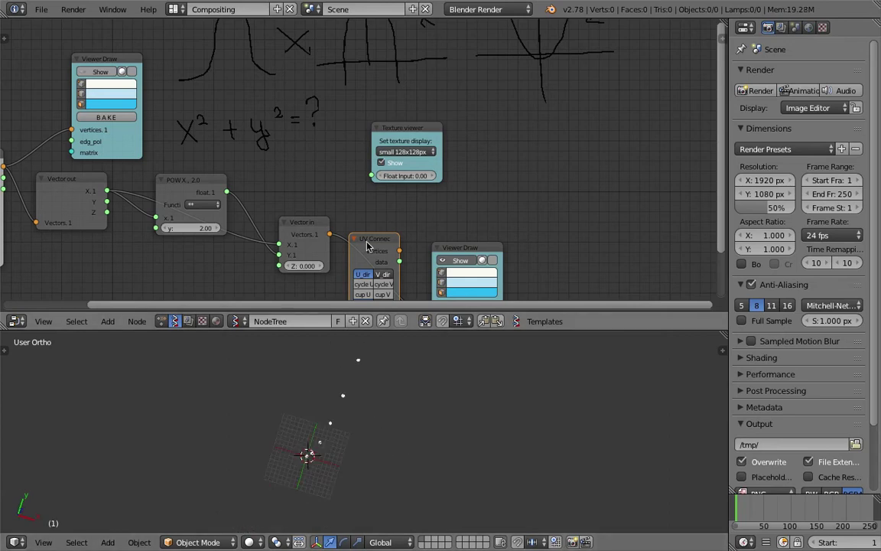
- Delete the UV Connection node and the Vector in node
key("ctrl+x")
left_click(305, 226)
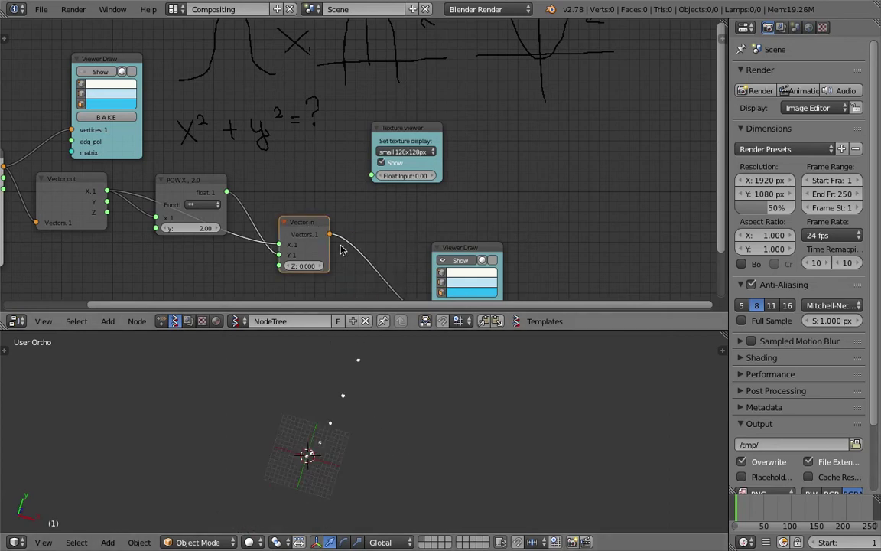
key("x")
middle_click_drag(345, 211, 430, 192)
- Duplicate the power Math node below the original and connect Vector out's Y output to the copy's x input
left_click_drag(293, 162, 321, 150)
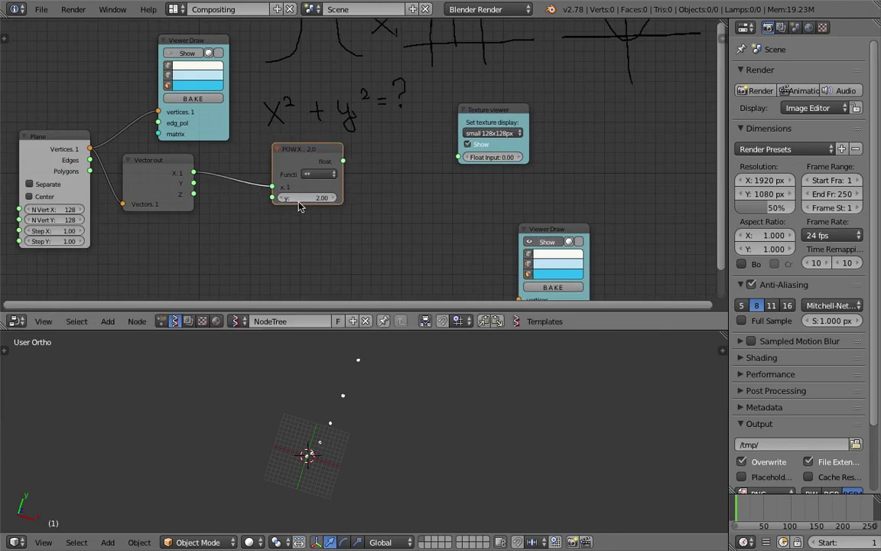
key("shift+d")
left_click(300, 284)
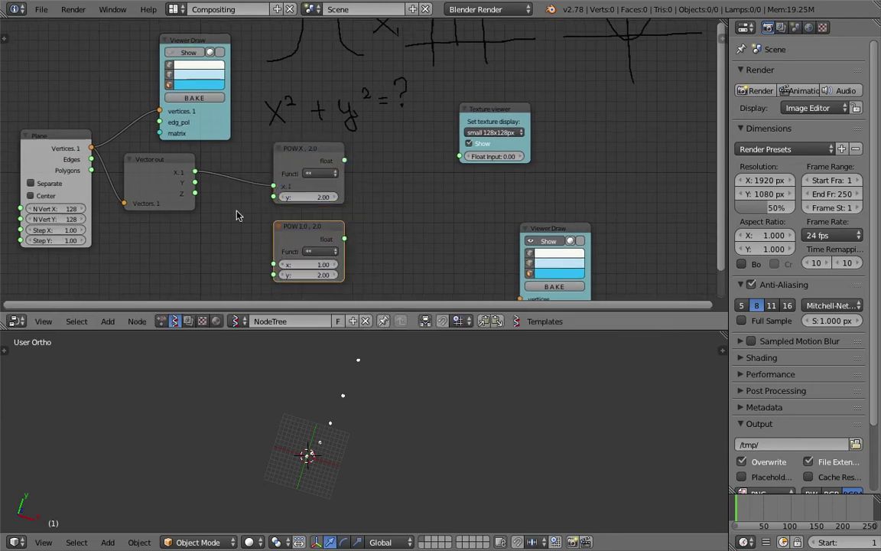
left_click_drag(195, 183, 274, 265)
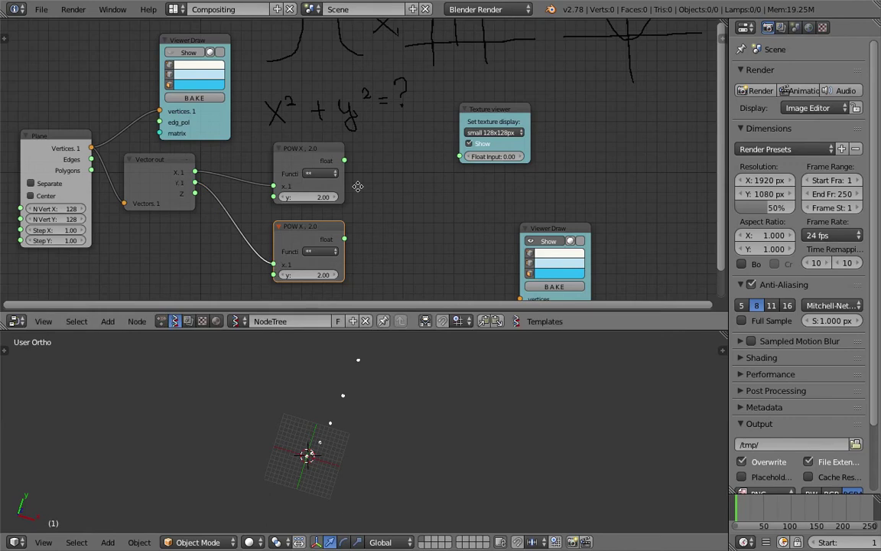
- Toggle the Texture viewer's display off and on again, and move the node farther from the power nodes
middle_click_drag(402, 173, 395, 171)
left_click(494, 144)
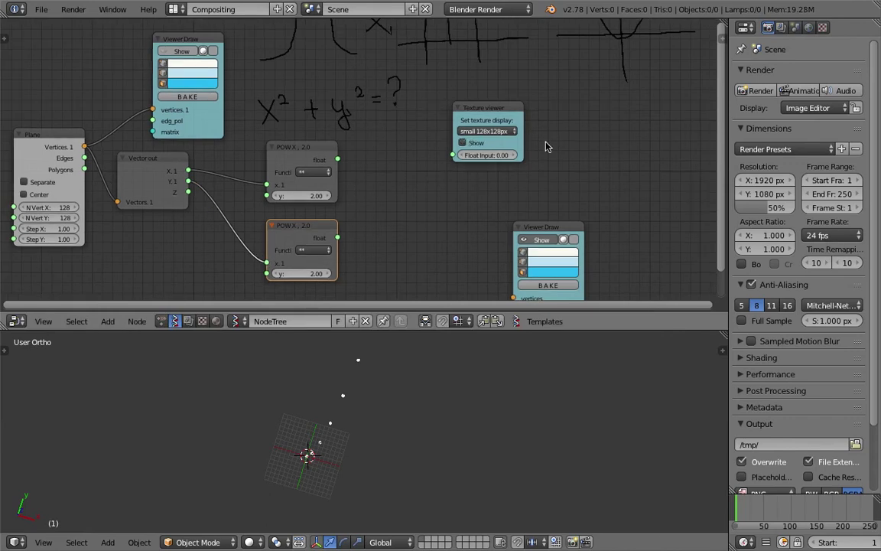
left_click(490, 144)
left_click_drag(488, 111, 542, 111)
- Add a Math node between the power nodes and the Texture viewer
key("shift+a")
left_click(451, 125)
type("Vector inmath")
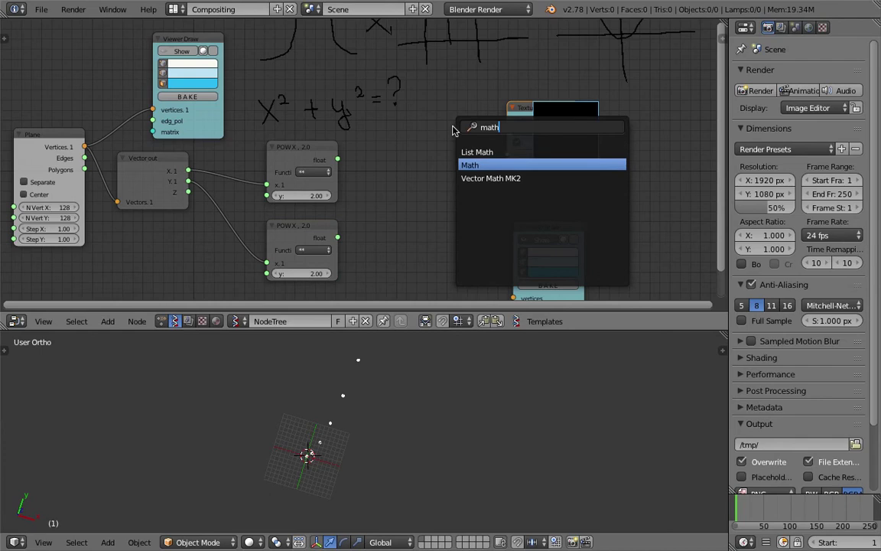
key("Return")
left_click(402, 146)
- Make the new Math node an addition (+) and connect the two power results to its x and y inputs
left_click_drag(338, 159, 387, 195)
left_click(433, 182)
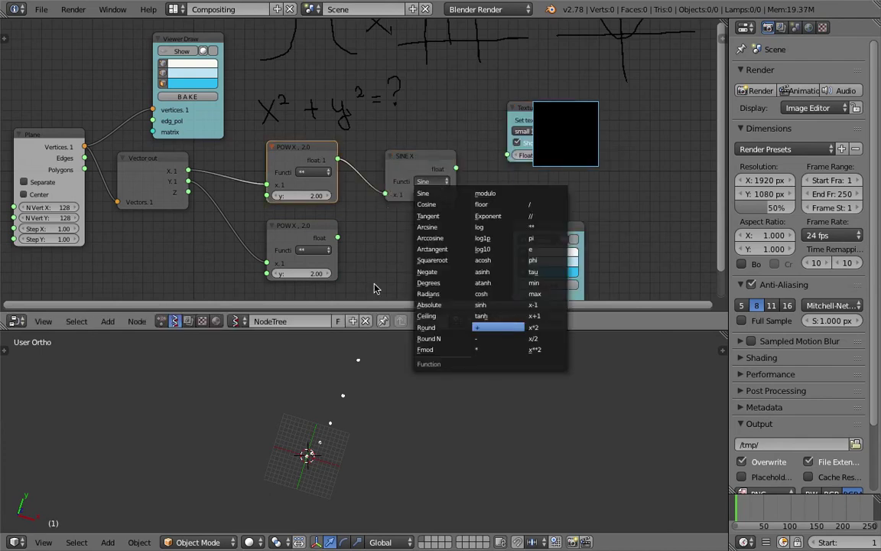
left_click(504, 329)
left_click_drag(337, 237, 413, 198)
- Connect the addition node's float output to the Texture viewer's Float Input
left_click_drag(465, 171, 506, 160)
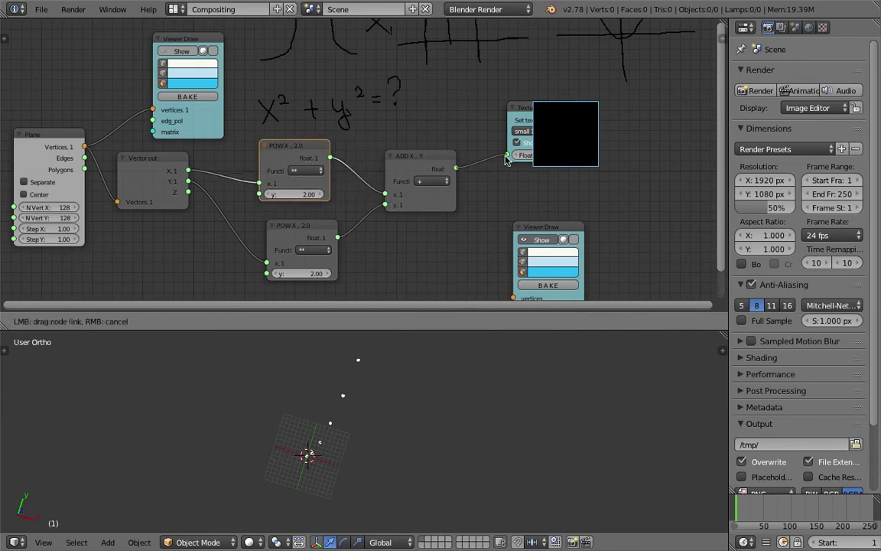
left_click_drag(499, 220, 502, 220)
middle_click_drag(505, 217, 532, 207)
scroll(497, 209, "down", 3)
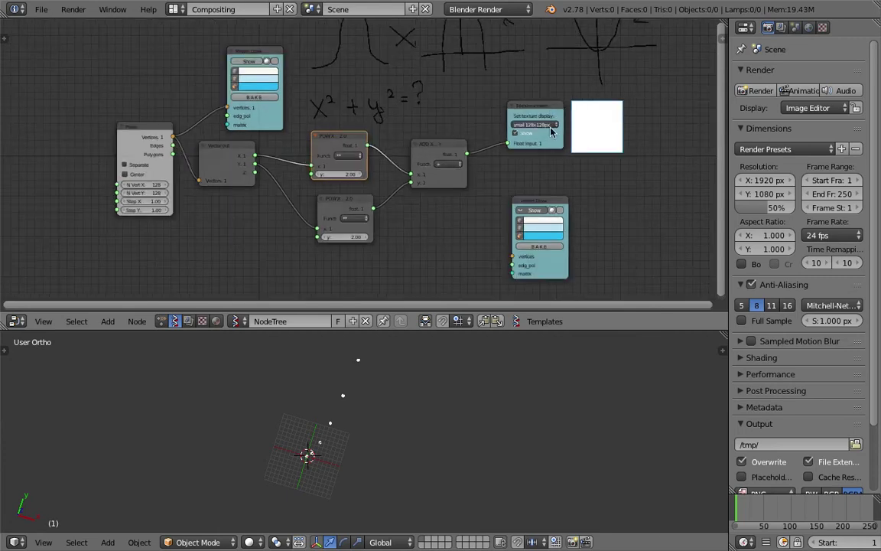
middle_click_drag(534, 162, 561, 158)
scroll(345, 193, "up", 1)
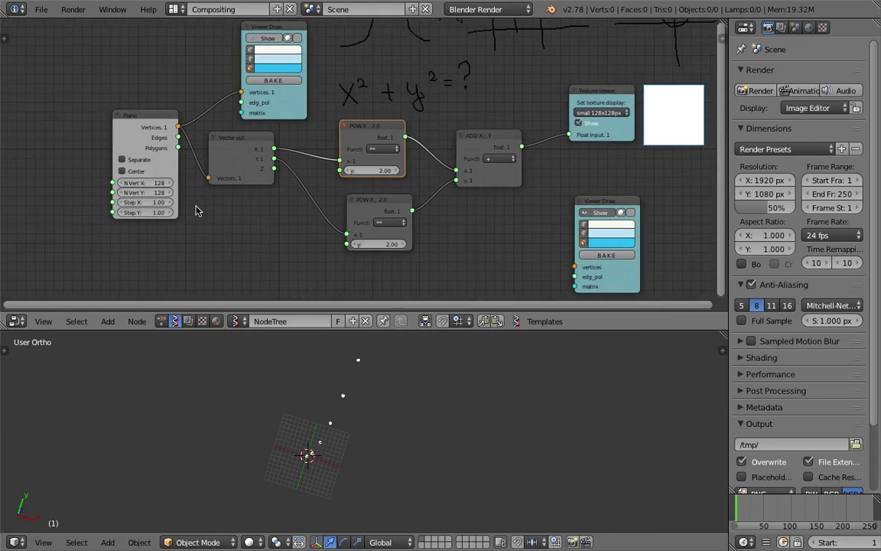
- Set the Plane node's Step X and Step Y to 0.02 and save the file
left_click(158, 203)
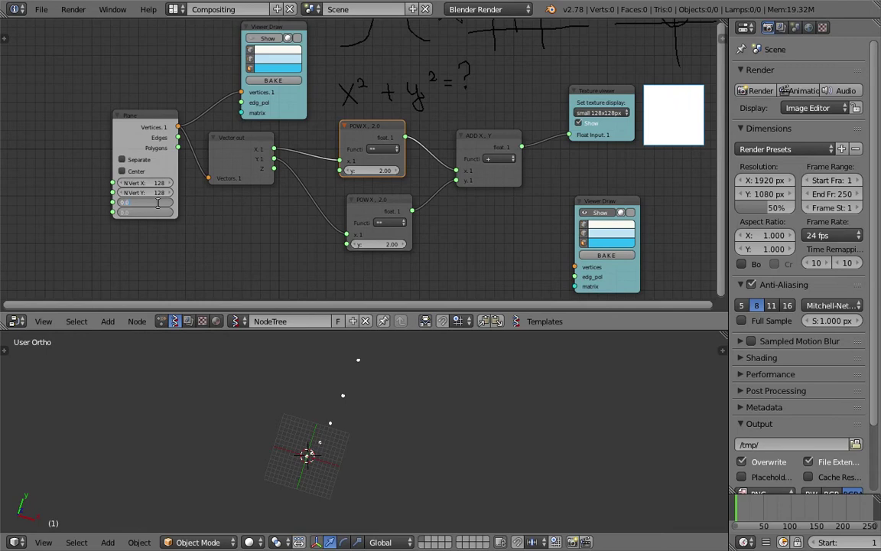
key("Return")
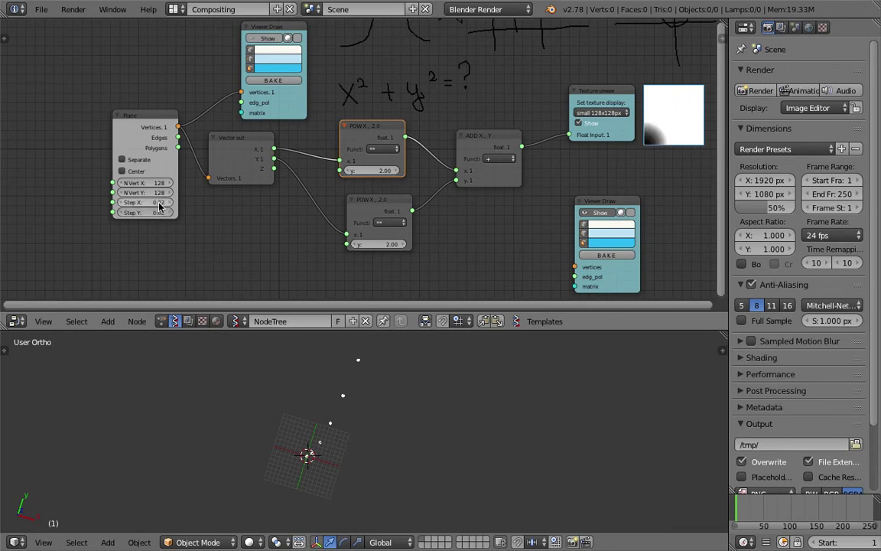
middle_click_drag(388, 189, 295, 187)
key("ctrl+s")
left_click(296, 185)
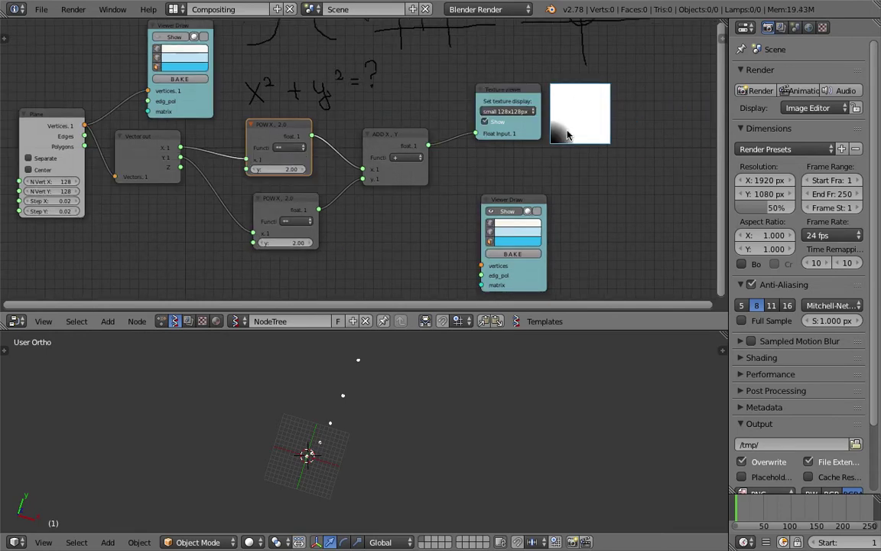
- Set the Plane node's Step X and Step Y to 0.10 and save over the existing file
scroll(558, 163, "down", 2)
mouse_move(545, 164)
middle_mouse_down()
mouse_move(567, 166)
mouse_move(556, 169)
middle_mouse_up()
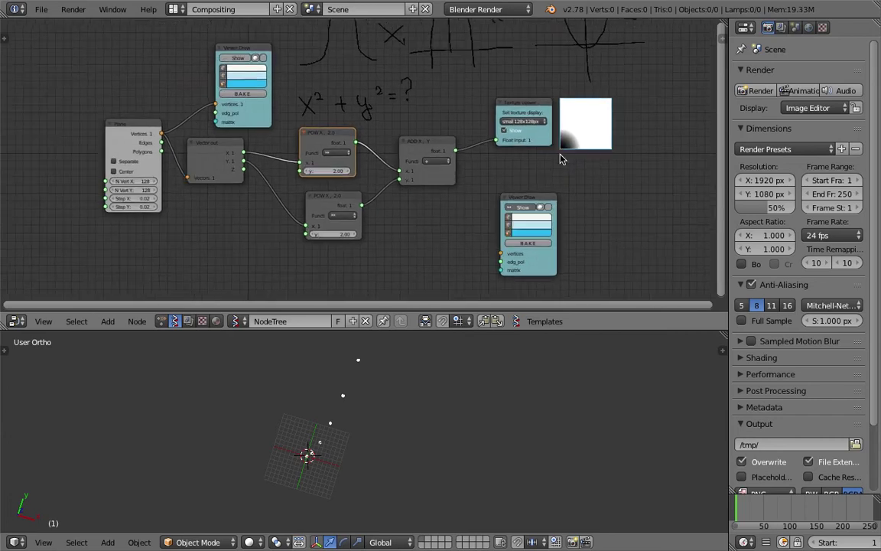
left_click(126, 199)
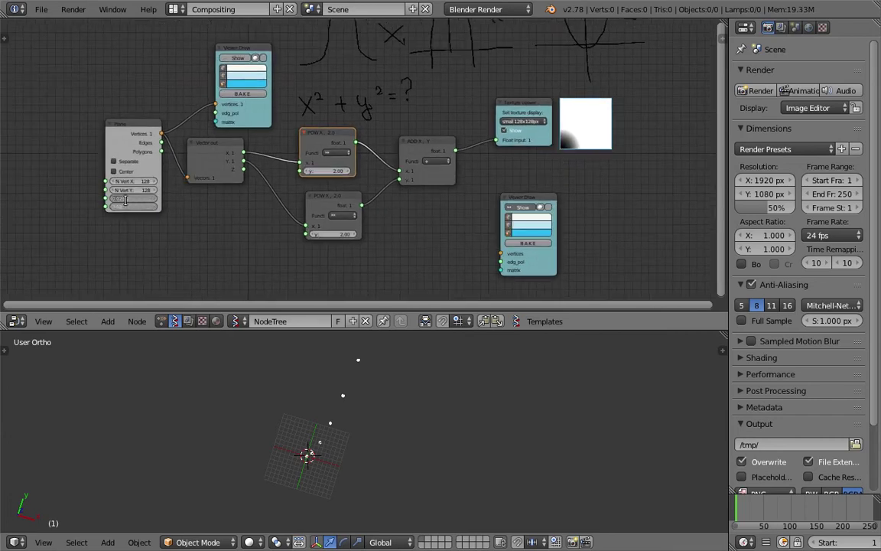
key("Return")
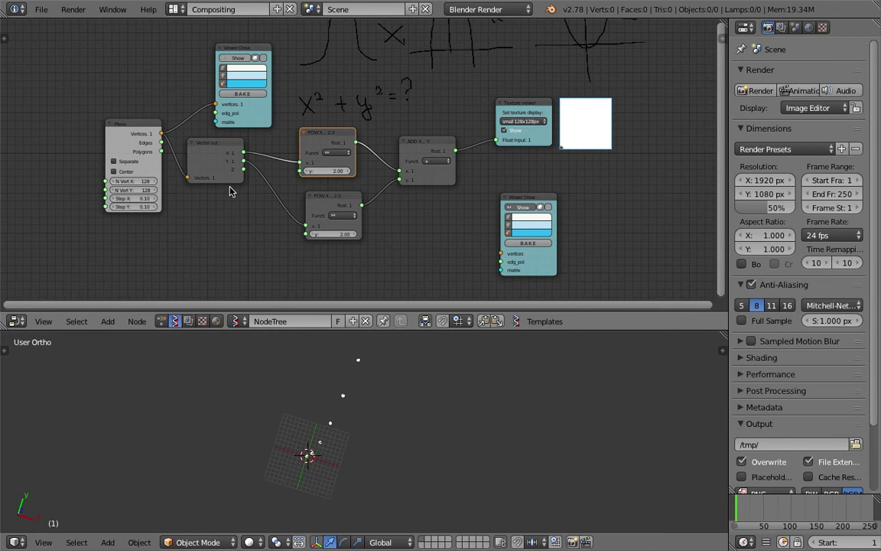
key("ctrl+s")
left_click(572, 147)
middle_click_drag(579, 131, 571, 143)
key("ctrl+s")
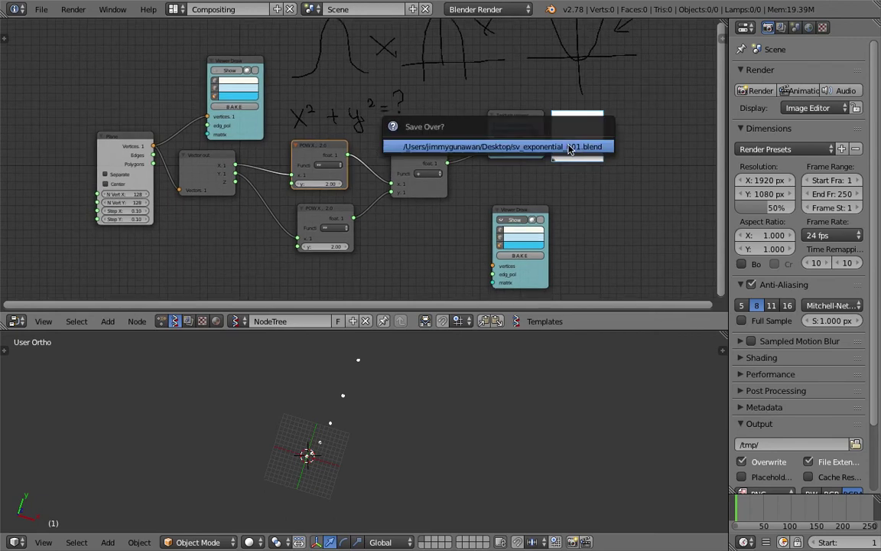
left_click(571, 145)
- Turn on the Center option of the Plane node and check the pattern in the Texture viewer
middle_click_drag(494, 154, 534, 155)
middle_click_drag(414, 224, 449, 219)
scroll(437, 223, "up", 1)
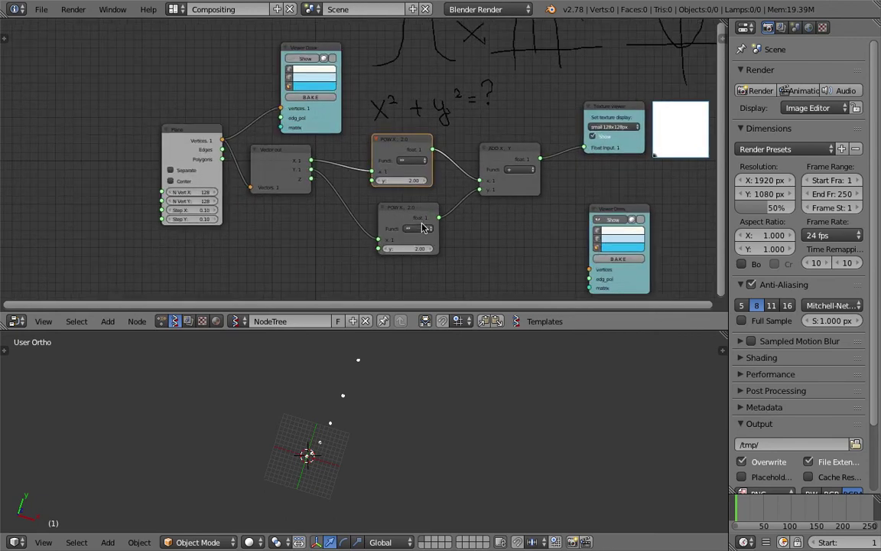
scroll(207, 177, "up", 2)
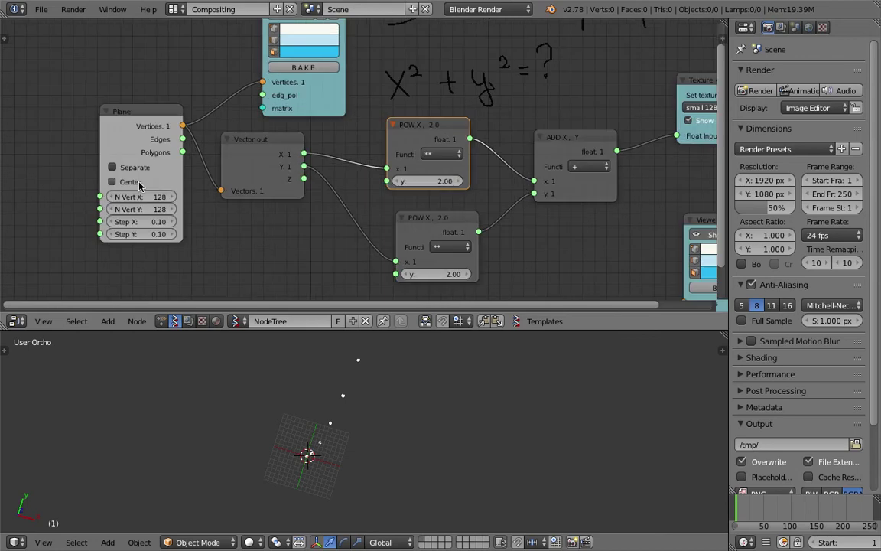
left_click(130, 182)
scroll(513, 183, "down", 4)
middle_click_drag(529, 182, 362, 199)
scroll(438, 162, "up", 5)
middle_click_drag(532, 157, 493, 146)
scroll(482, 155, "down", 3)
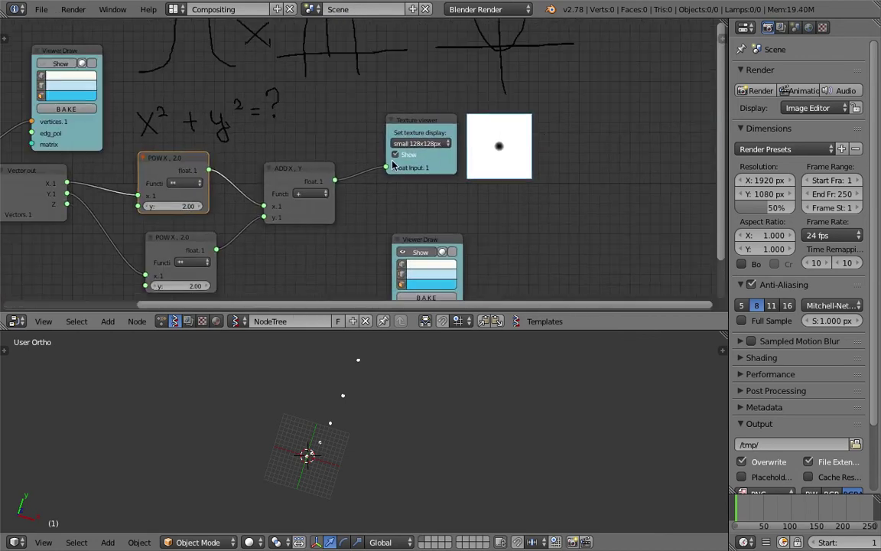
- Set the Plane node's Step X and Step Y to 0.06 and save over the existing file
middle_click_drag(291, 188, 450, 149)
scroll(372, 167, "down", 1)
left_click_drag(118, 197, 118, 207)
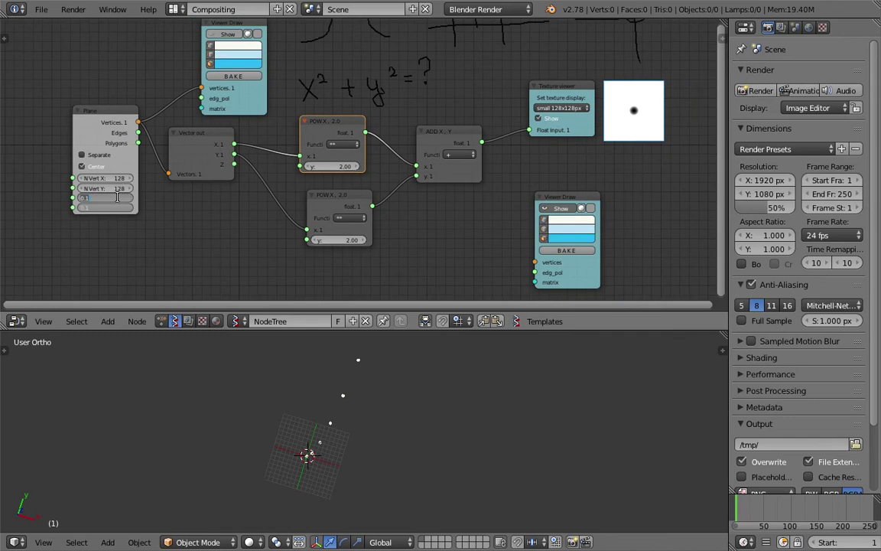
type(".2")
key("Return")
left_click_drag(117, 198, 117, 207)
key("Return")
middle_click_drag(539, 179, 459, 179)
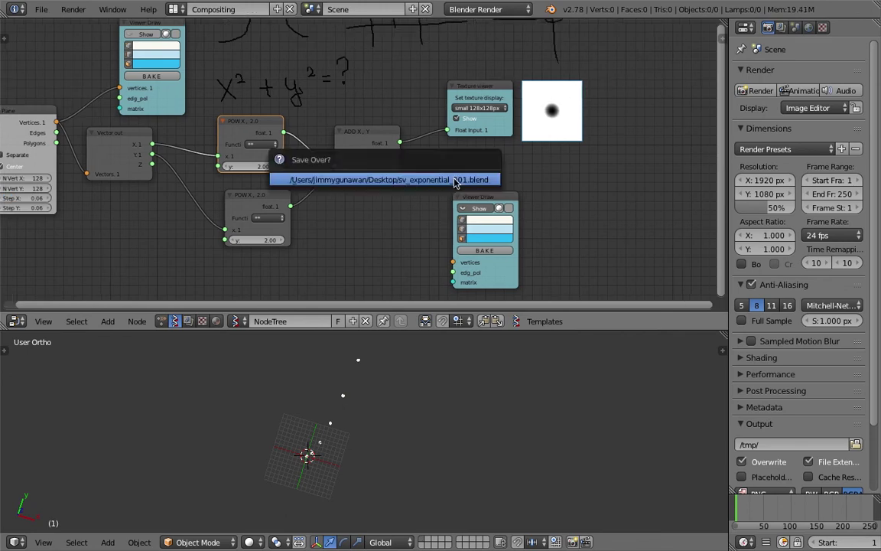
mouse_move(468, 191)
middle_mouse_down()
mouse_move(384, 196)
mouse_move(468, 193)
middle_mouse_up()
- Delete the unconnected Viewer Draw node below the Texture viewer
middle_click_drag(466, 360, 491, 363)
left_click(474, 201)
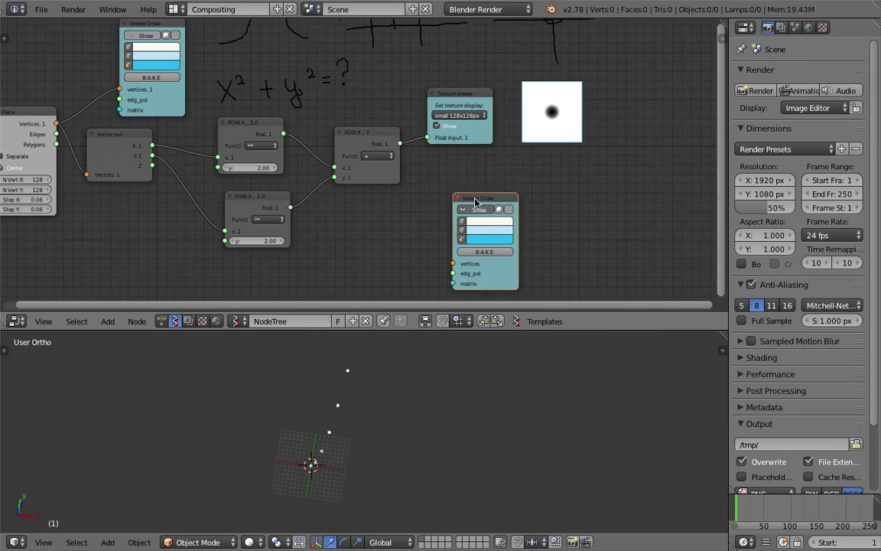
key("x")
middle_click_drag(324, 443, 419, 437, "shift")
middle_click_drag(435, 219, 511, 224)
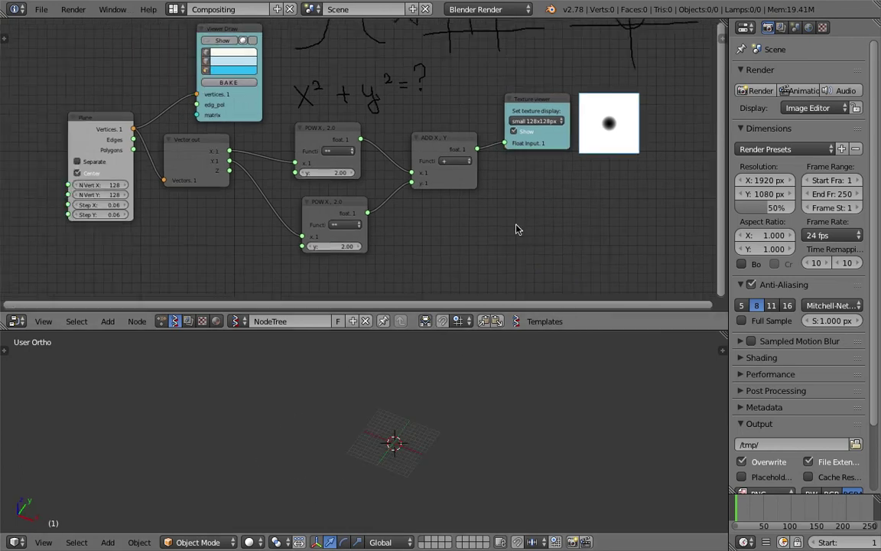
scroll(511, 224, "down", 1)
- Move the Plane node farther from the Vector out node and save the file
left_click(138, 134)
left_click_drag(137, 134, 105, 136)
middle_click_drag(338, 378, 361, 417)
middle_click_drag(507, 215, 476, 188)
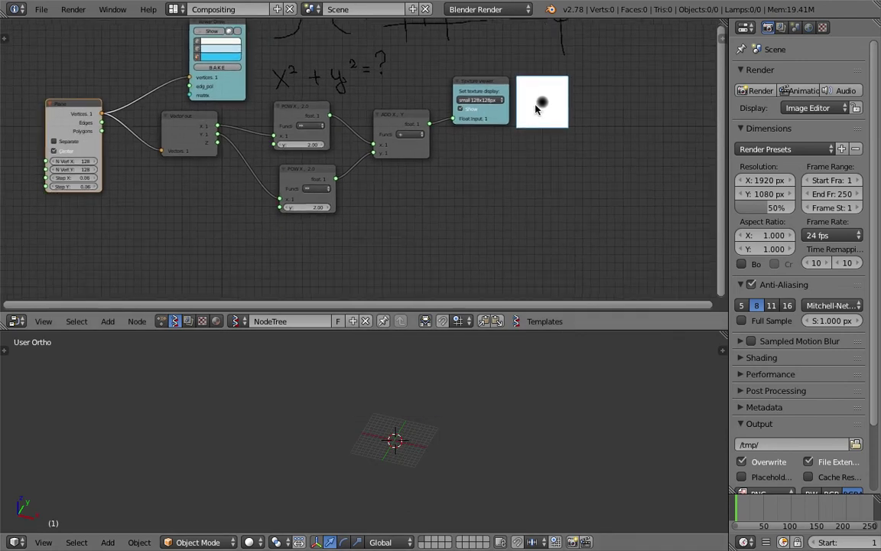
scroll(492, 161, "up", 2)
key("ctrl+s")
left_click(492, 159)
- Move the addition node and the lower power node closer to the nodes that feed them
left_click_drag(451, 142, 425, 142)
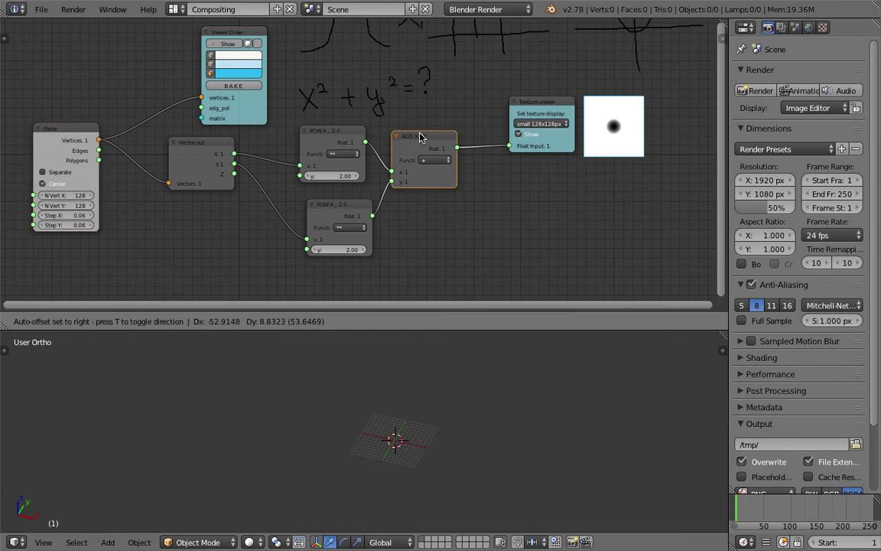
left_click_drag(338, 210, 318, 207)
scroll(505, 228, "down", 1)
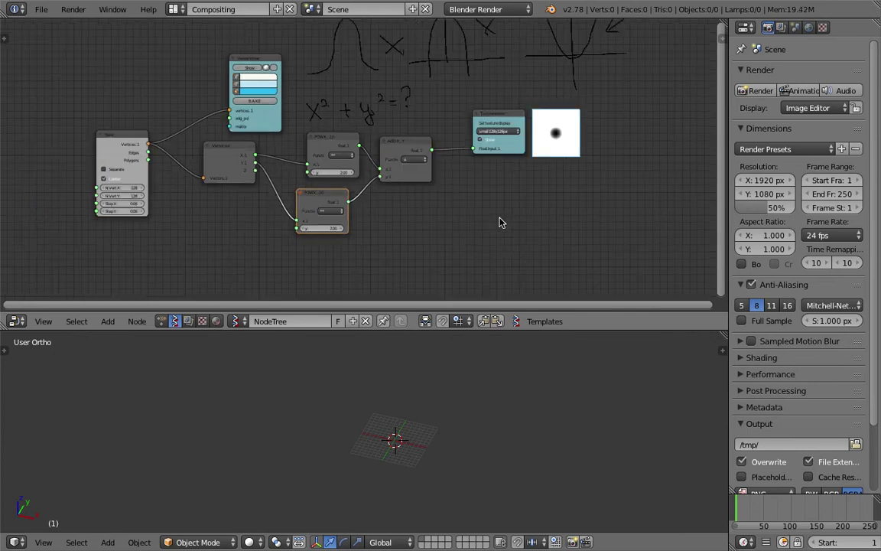
key("shift+a")
left_click(489, 218)
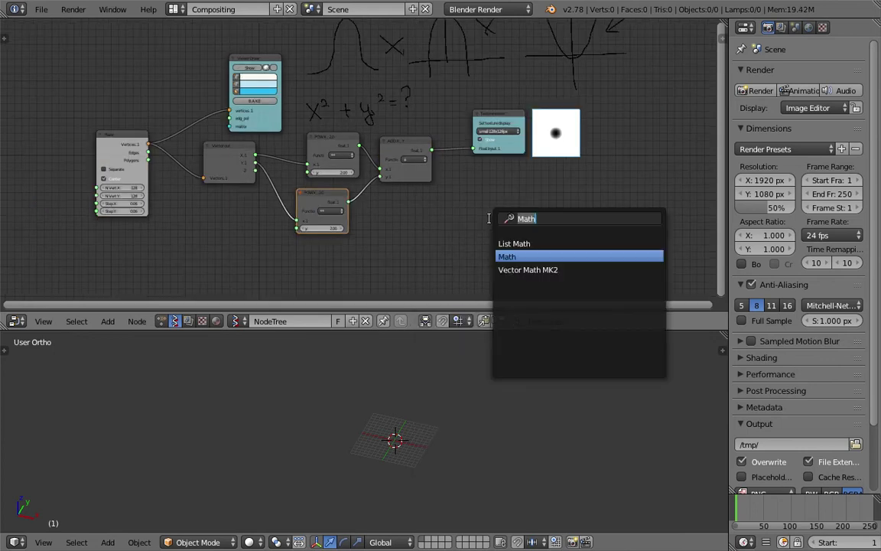
type("view")
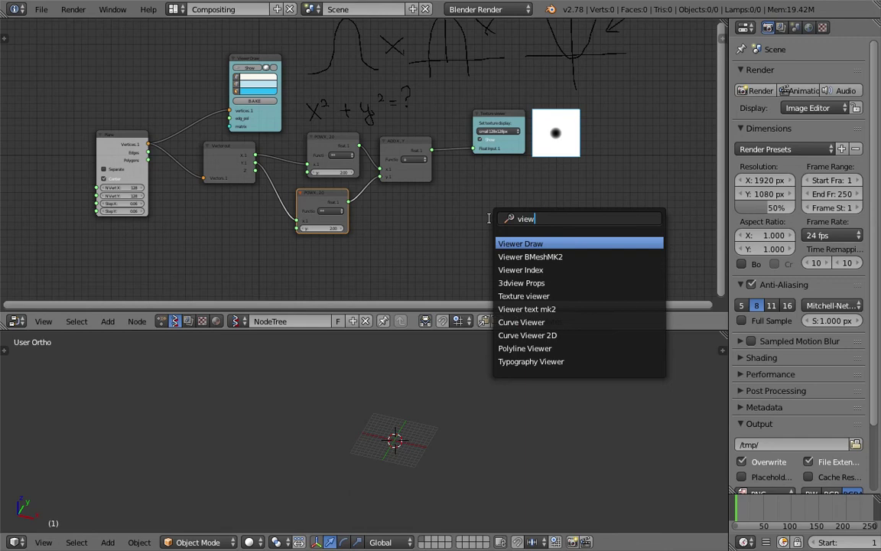
type("er p")
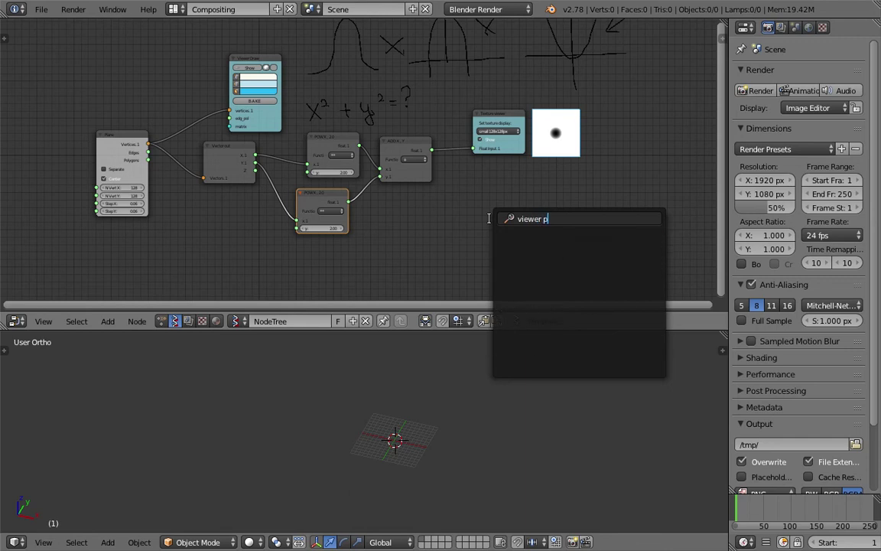
- Duplicate the Viewer Draw node and place the copy below and beyond the Texture viewer
left_click(261, 62)
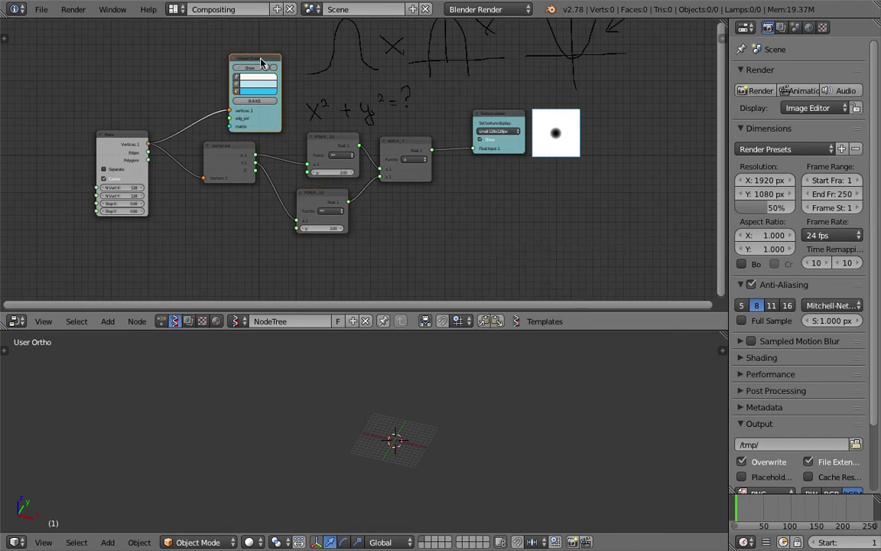
key("shift+d")
left_click(610, 222)
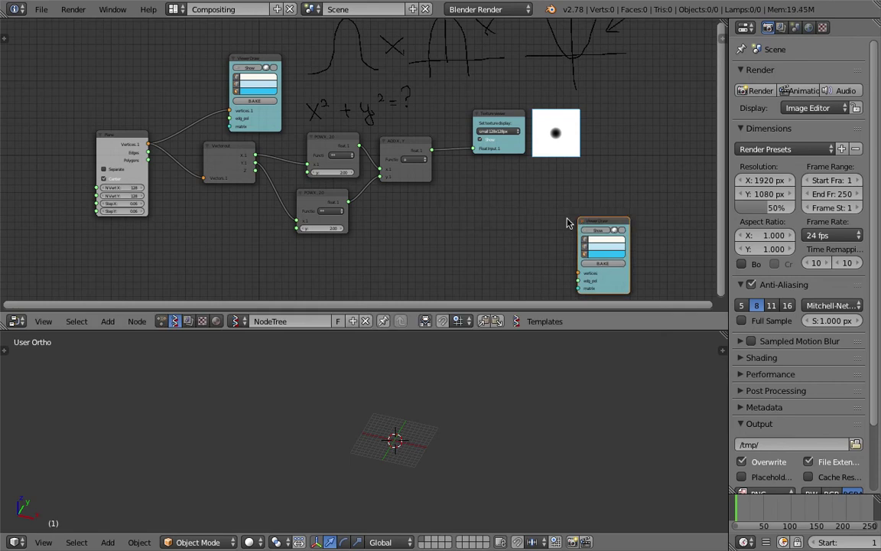
- Add a Vector Math MK2 node below the addition node and set its function to Add
key("shift+a")
left_click(421, 189)
type("vector ")
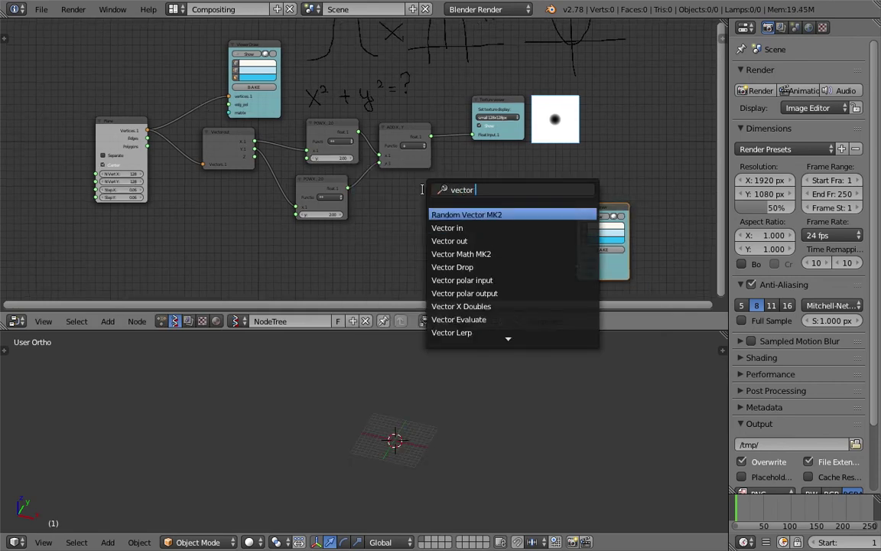
type("ma")
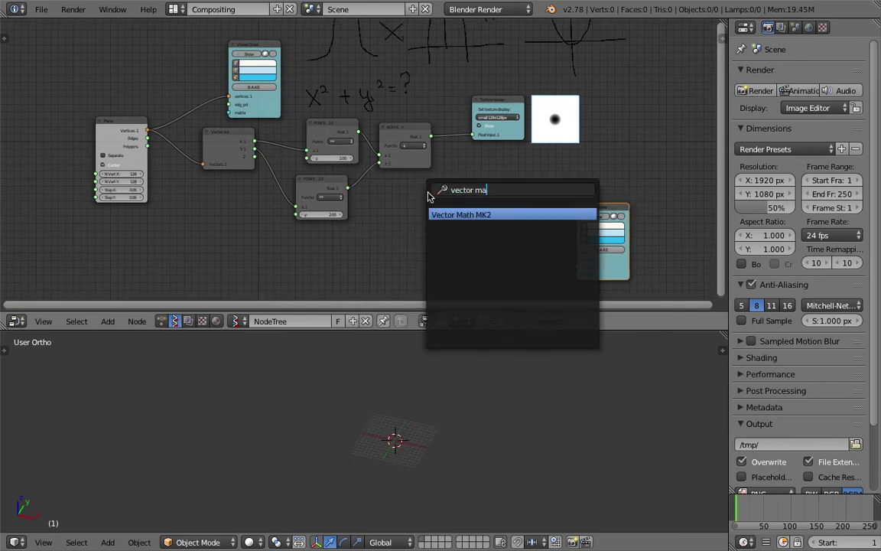
key("Return")
left_click(467, 224)
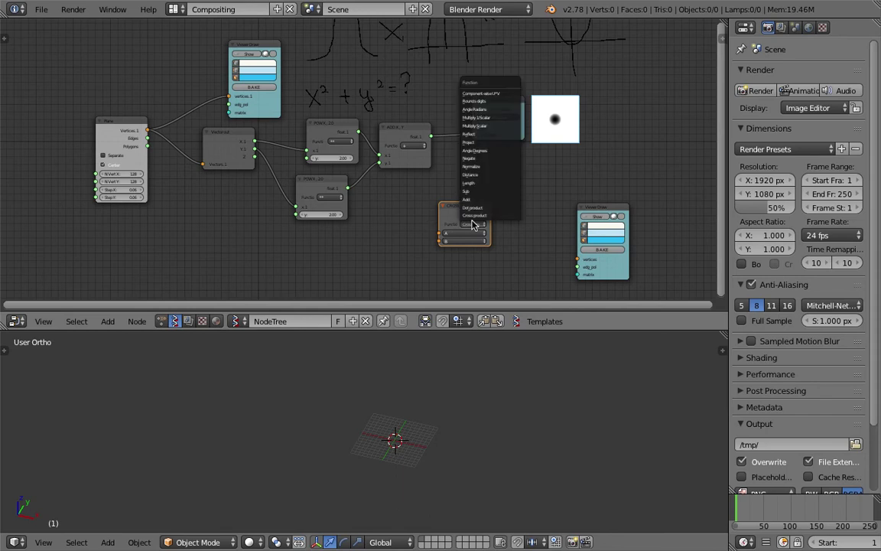
left_click(427, 184)
- Connect the Plane's Vertices output to input A of the vector Add node and move that node closer to the copied Viewer Draw
left_click_drag(151, 132, 464, 215)
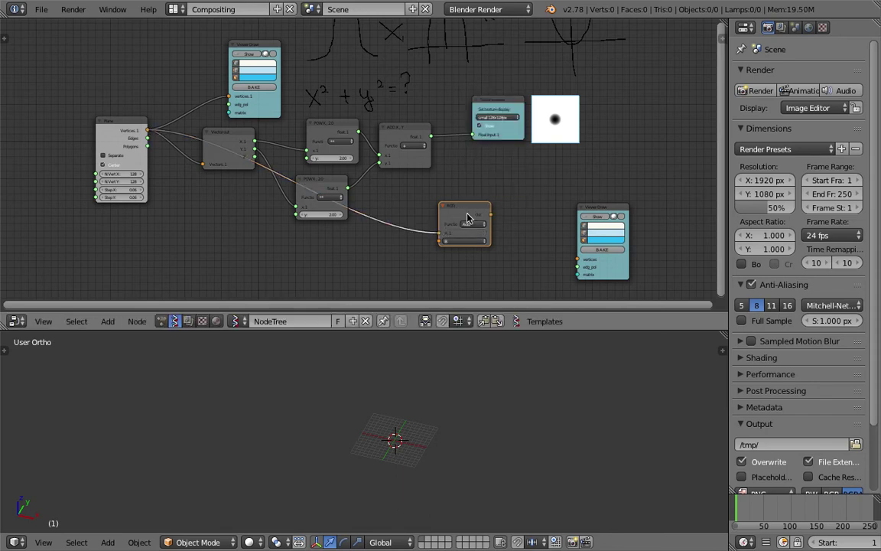
scroll(455, 201, "up", 3)
key("g")
left_click(503, 219)
middle_click_drag(503, 219, 487, 197)
- Add a Vector in node between the Texture viewer and the vector Add node
key("shift+a")
left_click(486, 167)
type("vec")
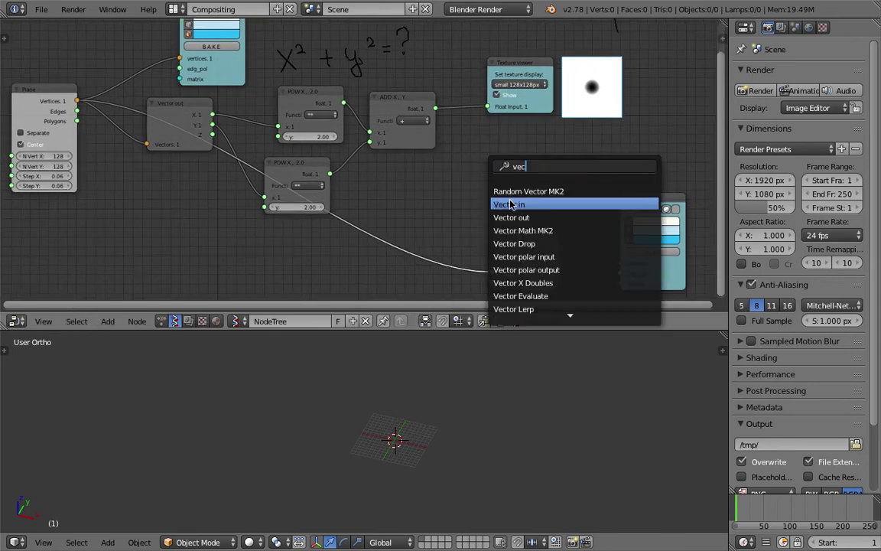
left_click(511, 205)
left_click(493, 180)
- Connect the x² + y² sum to Vector in's Z input and its Vectors output to input B of the vector Add node
left_click_drag(434, 108, 490, 209)
mouse_move(481, 152)
middle_mouse_down()
mouse_move(472, 138)
mouse_move(474, 149)
middle_mouse_up()
left_click_drag(526, 158, 480, 266)
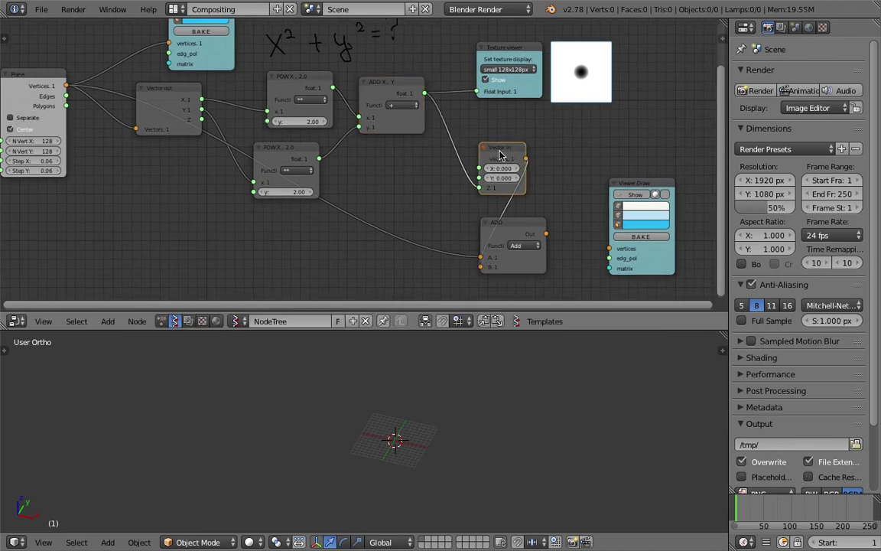
left_click_drag(498, 153, 423, 173)
- Connect the vector Add node's Out to the vertices input of the copied Viewer Draw and turn on its display
left_click_drag(546, 233, 610, 250)
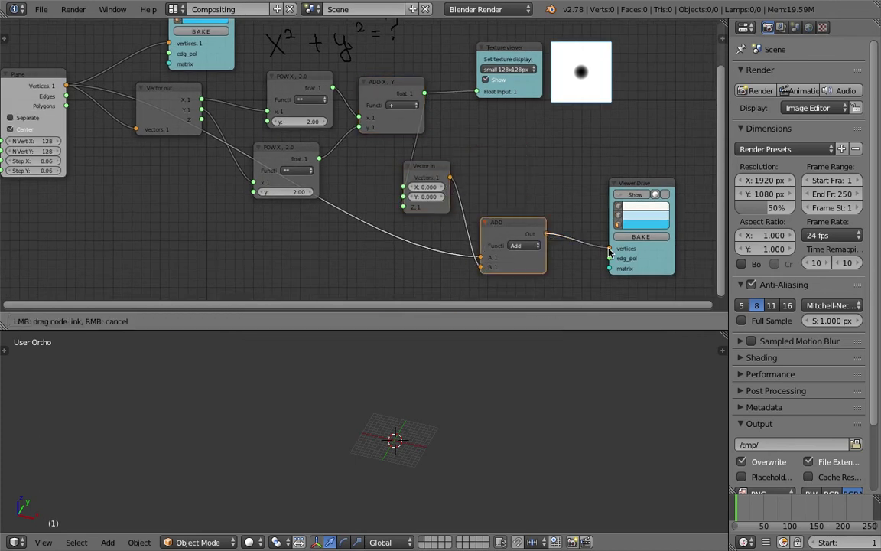
left_click_drag(644, 199, 643, 198)
left_click(643, 198)
- Enlarge the 3D viewport and examine the plotted points from several angles
mouse_move(474, 402)
middle_mouse_down()
mouse_move(510, 411)
mouse_move(484, 392)
middle_mouse_up()
scroll(440, 467, "up", 4)
middle_click_drag(439, 467, 388, 348)
left_click_drag(391, 331, 346, 203)
middle_click_drag(360, 329, 489, 307)
scroll(428, 394, "up", 5)
middle_click_drag(428, 394, 467, 337)
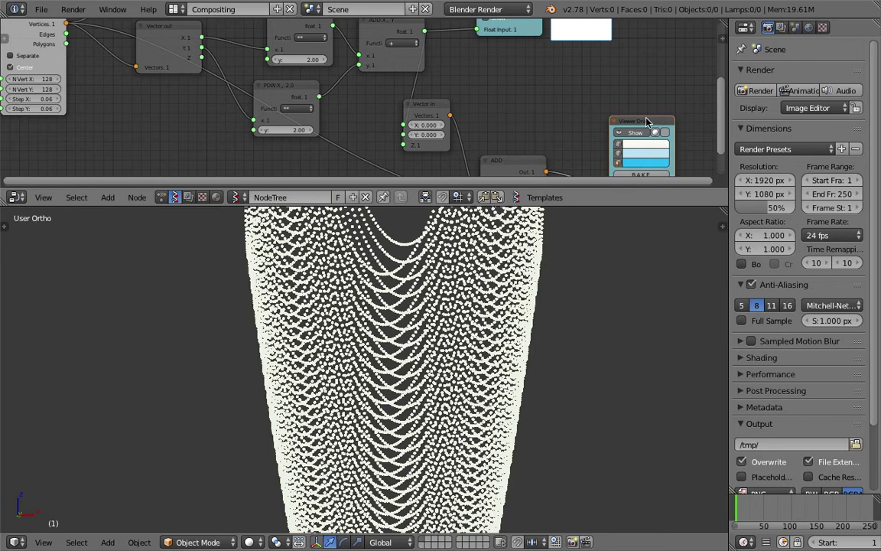
- Set the copied Viewer Draw node's vertex size to 1 in its properties
scroll(689, 55, "right", 4, "ctrl")
key("n")
scroll(678, 127, "down", 3)
left_click(668, 102)
type("1")
key("Return")
- Examine the point surface from the front in both perspective and orthographic projection, and from an angle
middle_click_drag(589, 436, 428, 452)
left_click(44, 542)
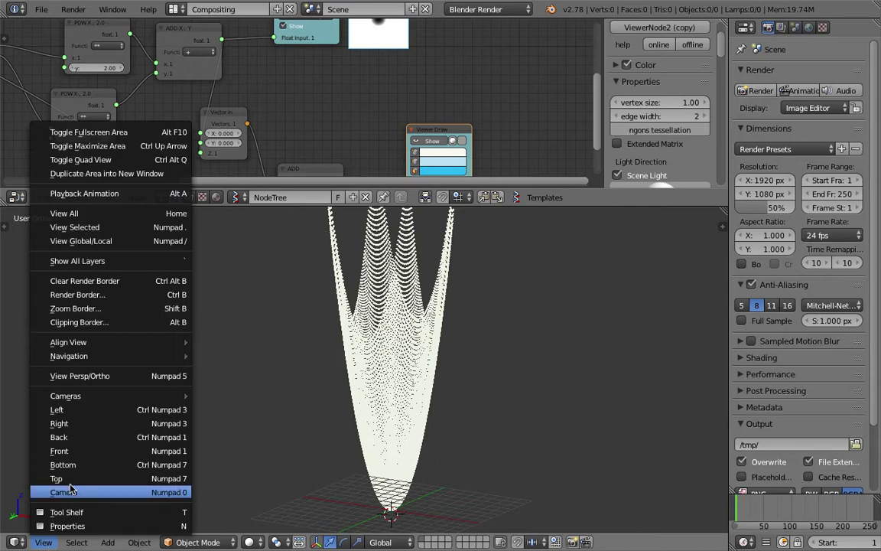
left_click(83, 451)
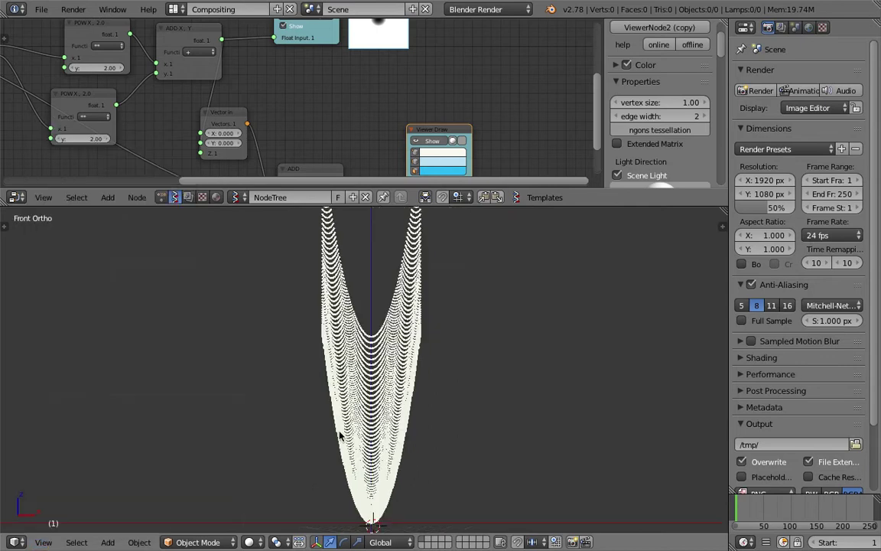
left_click(43, 542)
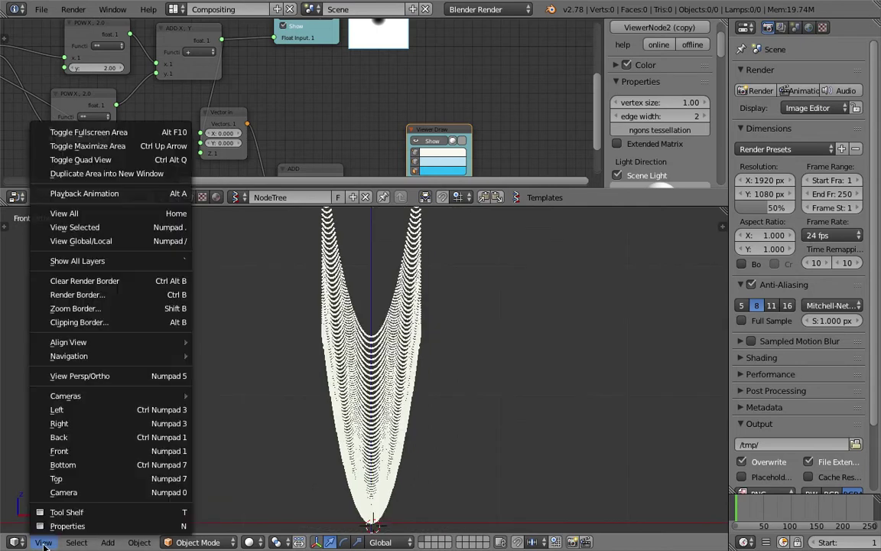
left_click(113, 376)
left_click(44, 542)
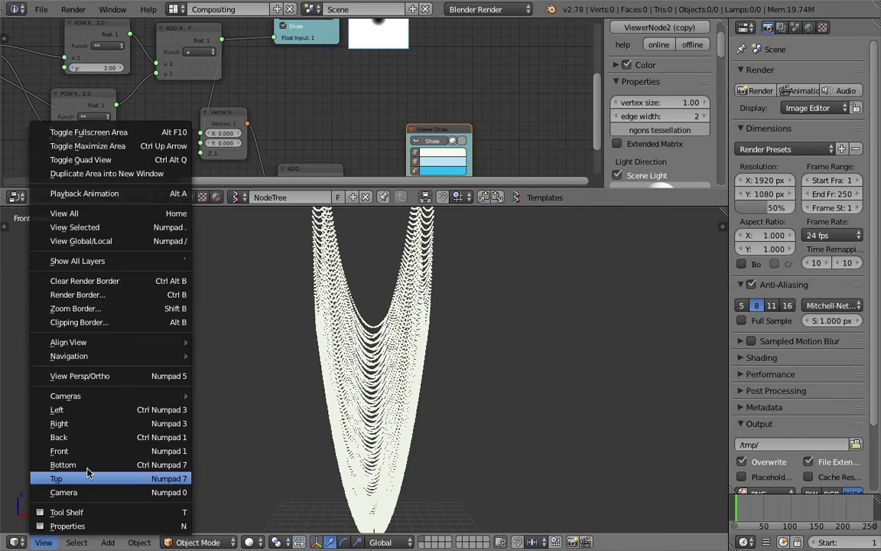
left_click(112, 376)
scroll(338, 404, "up", 3)
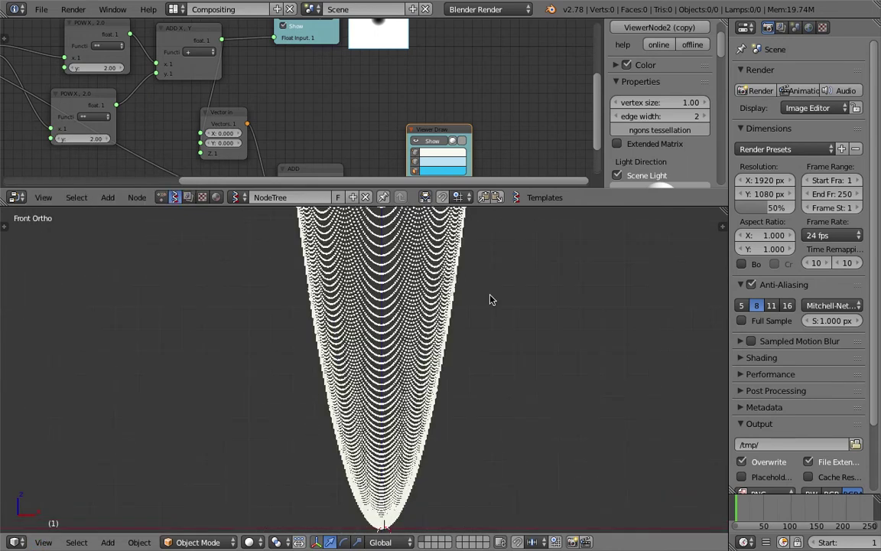
scroll(459, 321, "down", 2)
middle_click_drag(488, 305, 453, 205)
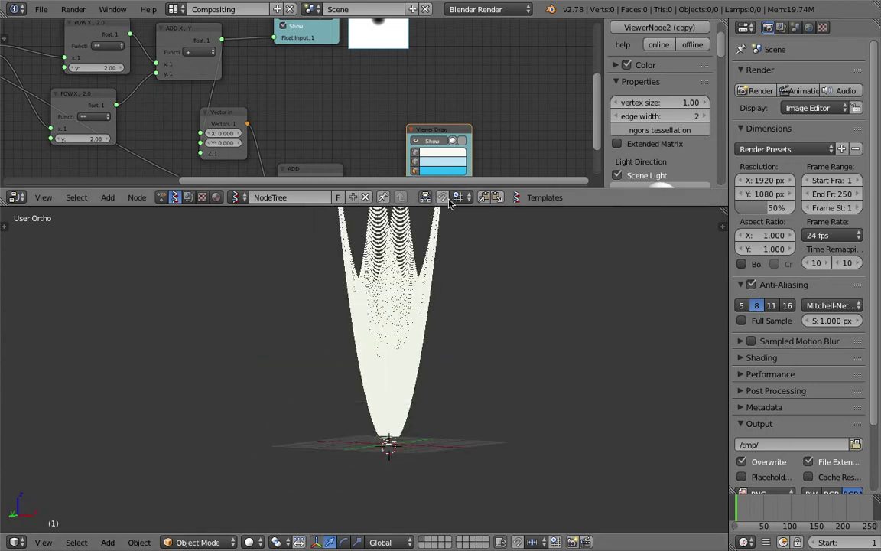
- Give the node editor more height and connect the Plane's Polygons output to the copied Viewer Draw's edg_pol input
left_click_drag(452, 189, 459, 309)
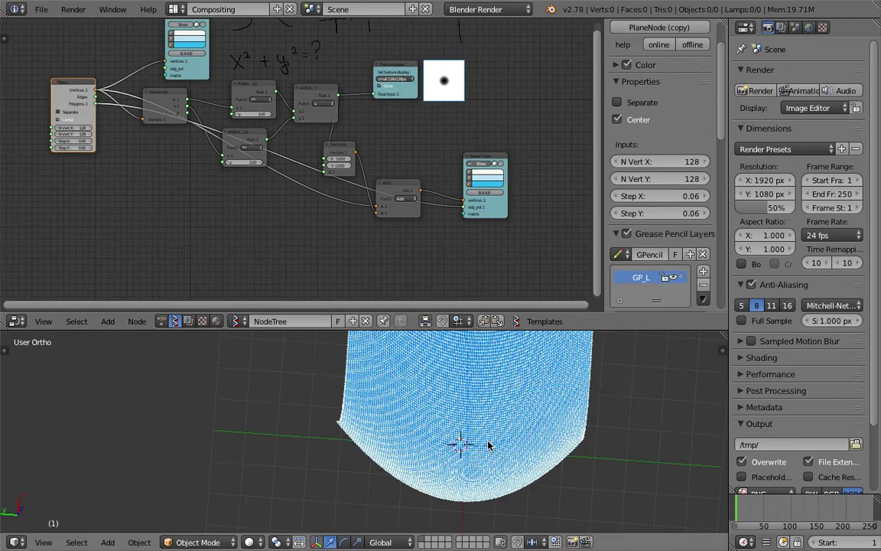
middle_click_drag(468, 463, 447, 424)
scroll(421, 161, "up", 4)
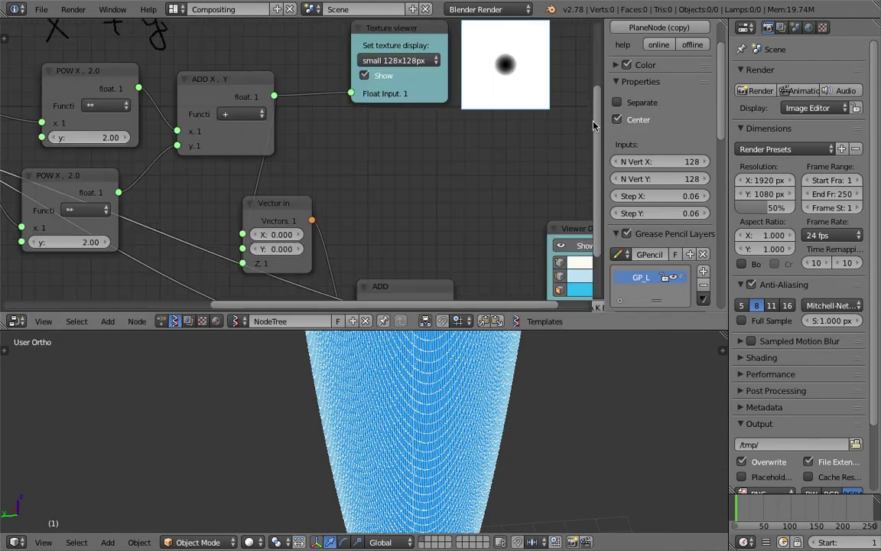
- Hide the node editor's properties sidebar, bring the whole node tree into view and save the file over the existing one
key("n")
scroll(491, 116, "down", 5)
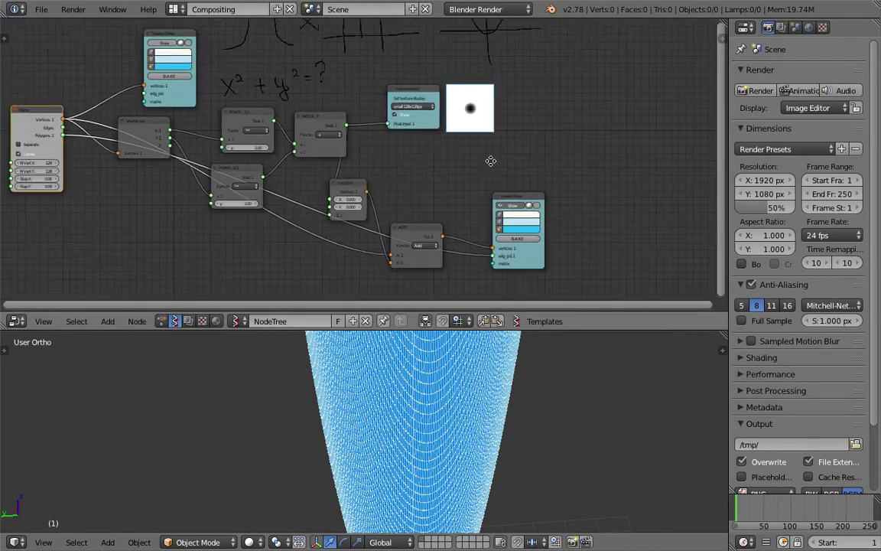
key("ctrl+s")
left_click(512, 157)
- Examine the surface from the top in orthographic projection against the texture preview, and save the file again
middle_click_drag(499, 186, 510, 164)
middle_click_drag(484, 407, 402, 453)
left_click(44, 542)
left_click(56, 478)
scroll(404, 458, "up", 6)
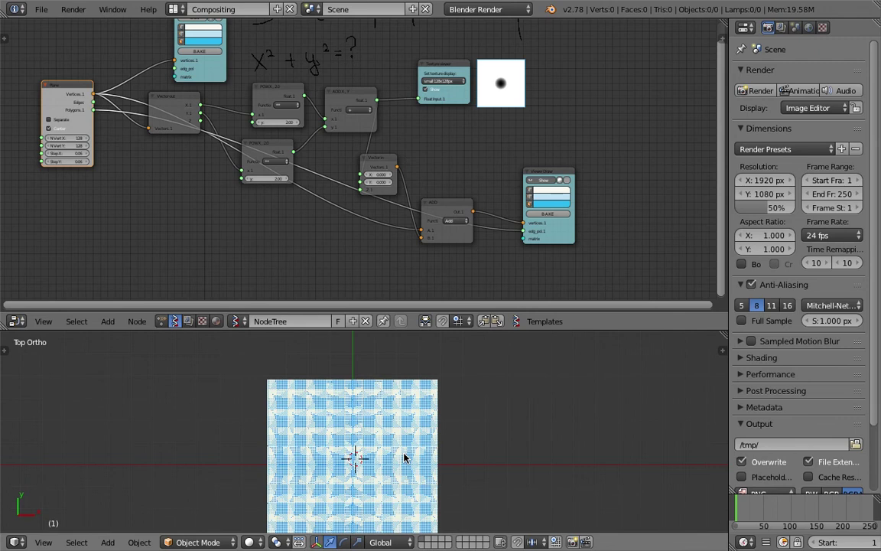
scroll(397, 466, "up", 3)
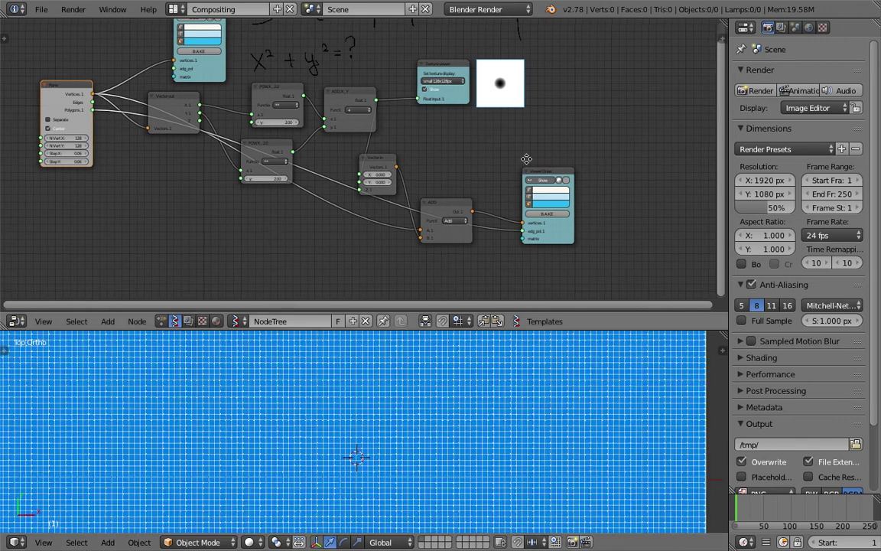
scroll(526, 197, "up", 2)
scroll(528, 196, "up", 3)
scroll(612, 151, "down", 3)
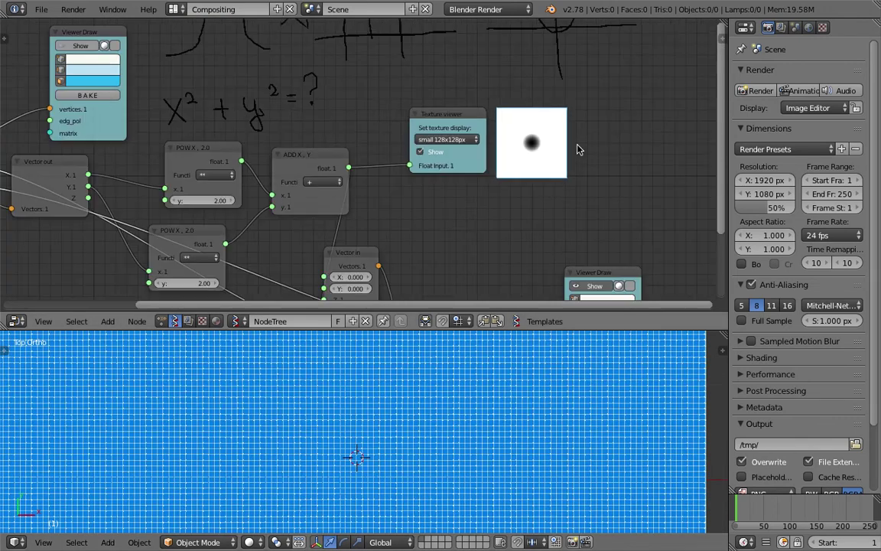
key("ctrl+s")
left_click(571, 150)
- Spread out the Plane, addition, Vector in and Texture viewer nodes to make room after the addition node
scroll(546, 168, "down", 3)
middle_click_drag(544, 169, 547, 163)
scroll(520, 134, "down", 2)
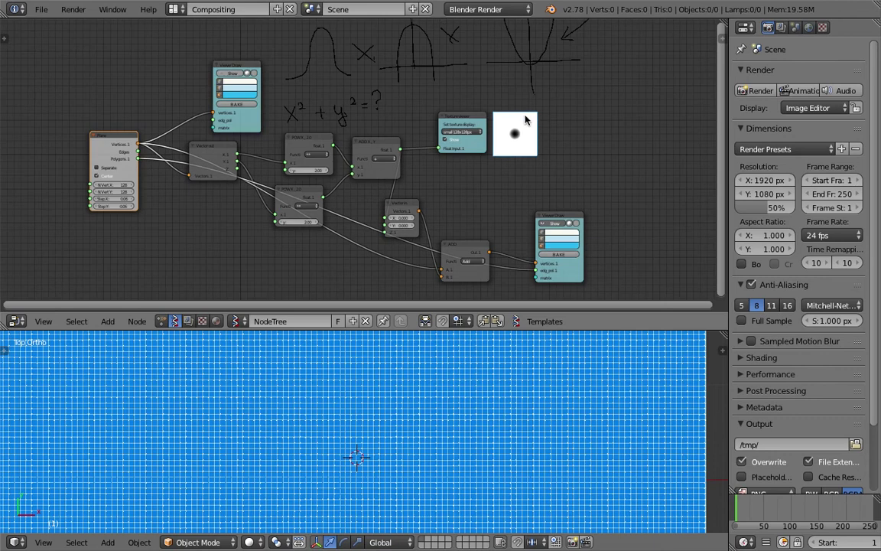
key("ctrl+z")
left_click_drag(479, 117, 605, 114)
left_click_drag(378, 145, 443, 136)
left_click_drag(398, 204, 507, 169)
left_click_drag(447, 135, 412, 144)
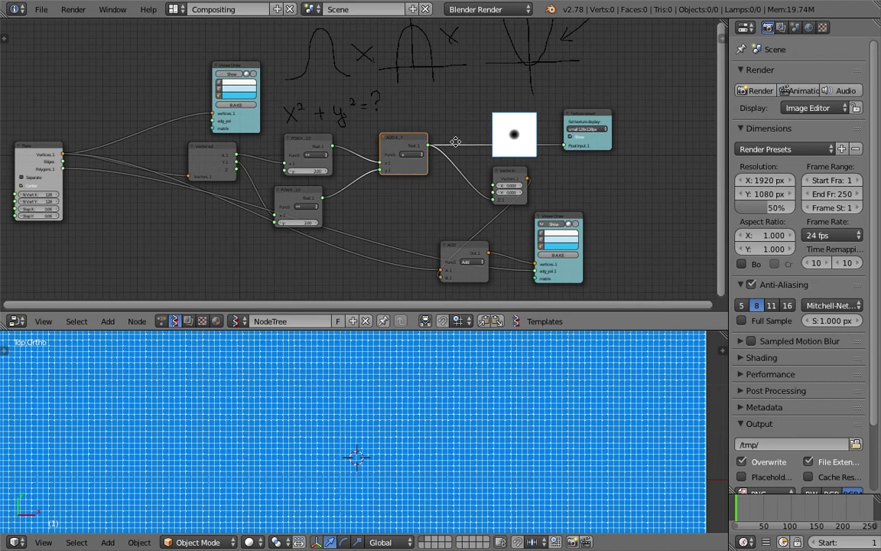
- Add a Math node with the Sine function onto the link between the addition node and the Texture viewer
scroll(467, 163, "up", 1)
key("shift+a")
left_click(425, 131)
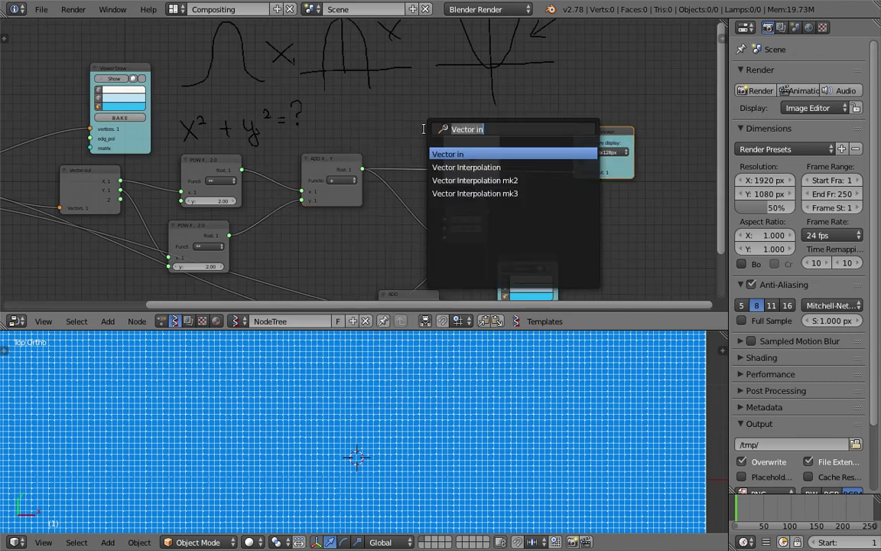
type("math")
key("Down")
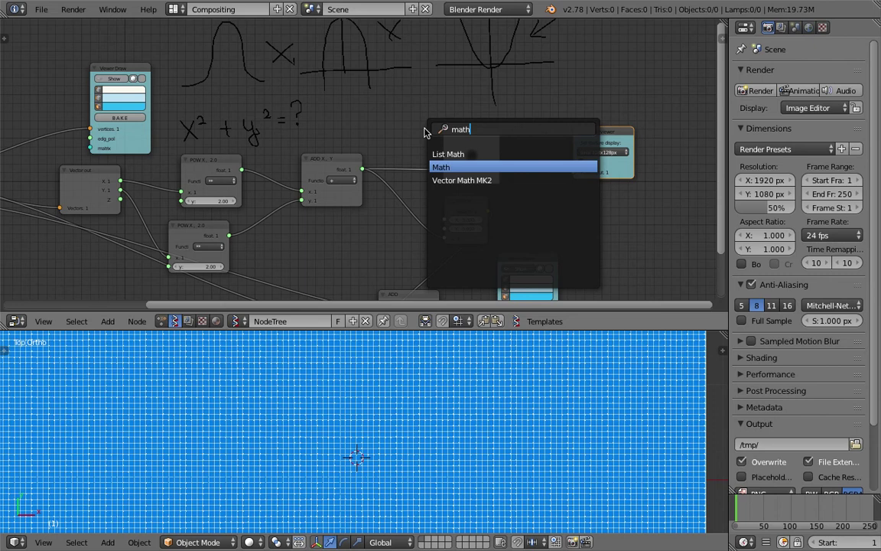
key("Return")
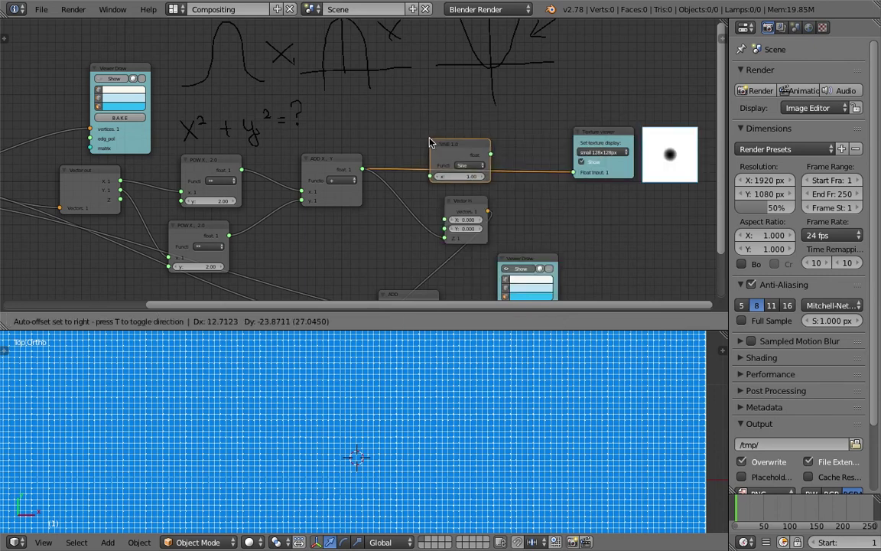
left_click(429, 143)
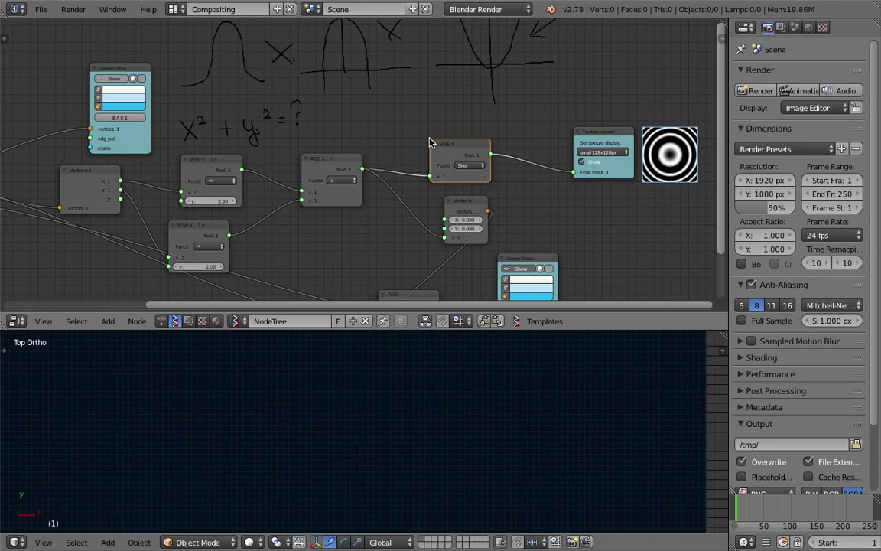
- Connect the Sine node's output to the Vector in node's Z input so that it drives the surface height
middle_click_drag(482, 128, 374, 134)
middle_click_drag(488, 433, 433, 360)
scroll(515, 182, "up", 4)
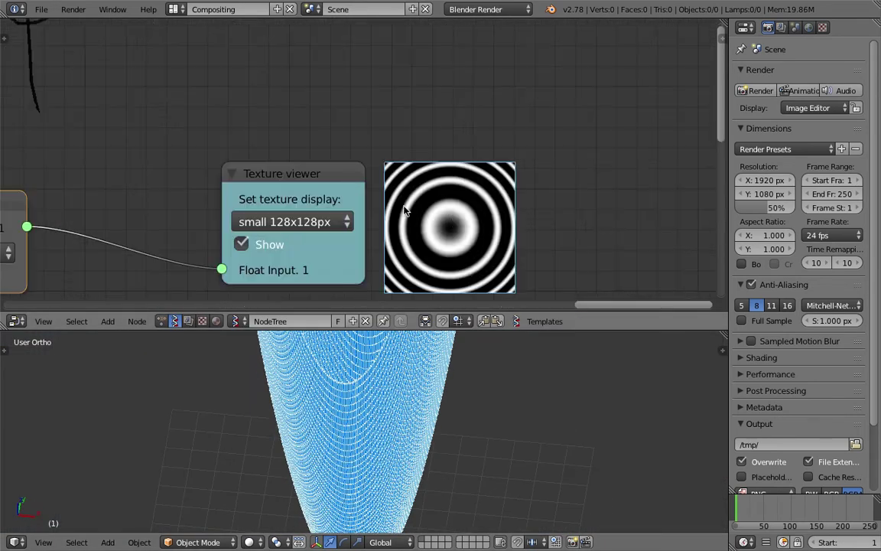
middle_click_drag(453, 222, 465, 170)
scroll(428, 186, "down", 5)
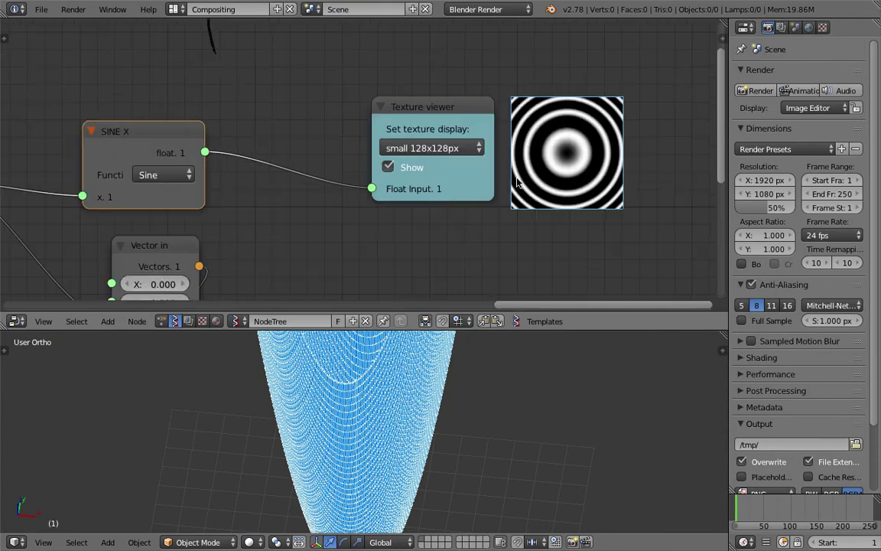
middle_click_drag(444, 161, 473, 143)
left_click_drag(406, 98, 362, 179)
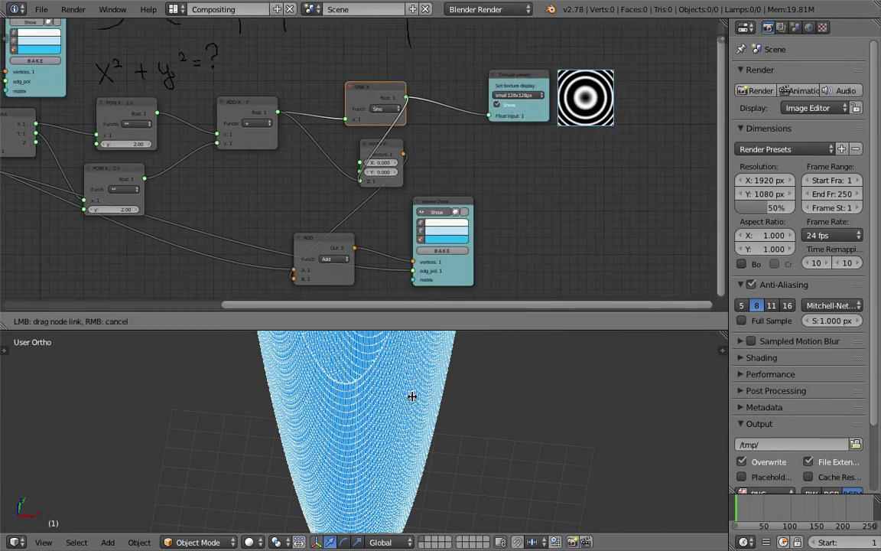
middle_click_drag(405, 411, 364, 461)
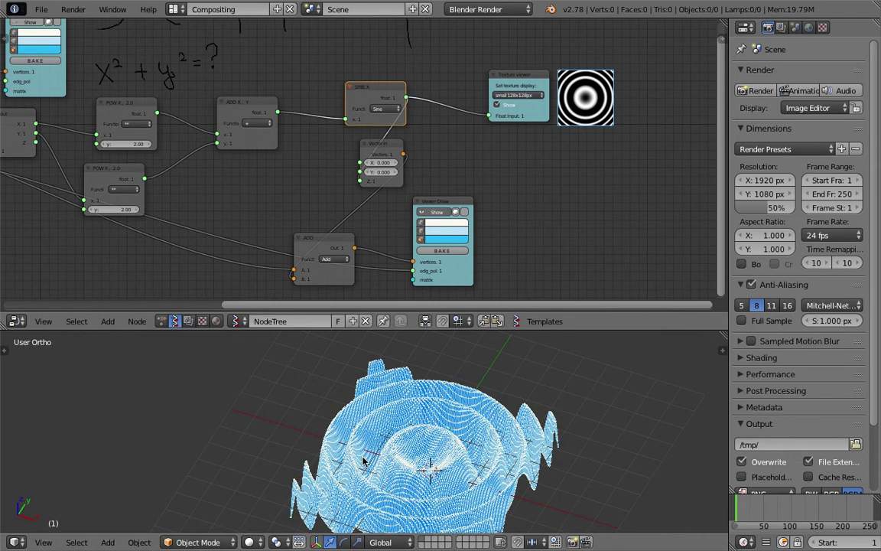
- Enlarge the 3D viewport and compare the rippled surface with the 3D function plot images in the web browser
left_click_drag(487, 331, 483, 198)
middle_click_drag(471, 375, 374, 325, "shift")
key("super+Tab")
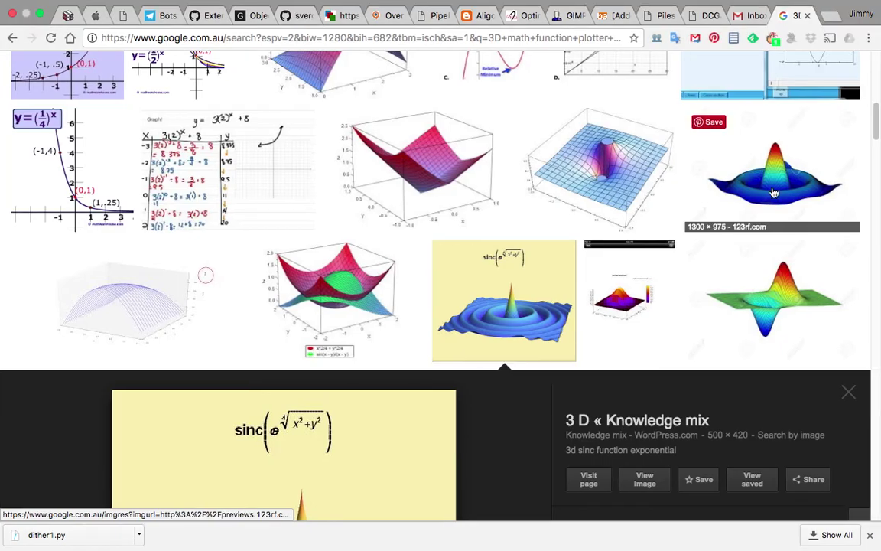
key("ctrl+Left")
middle_click_drag(458, 333, 425, 326)
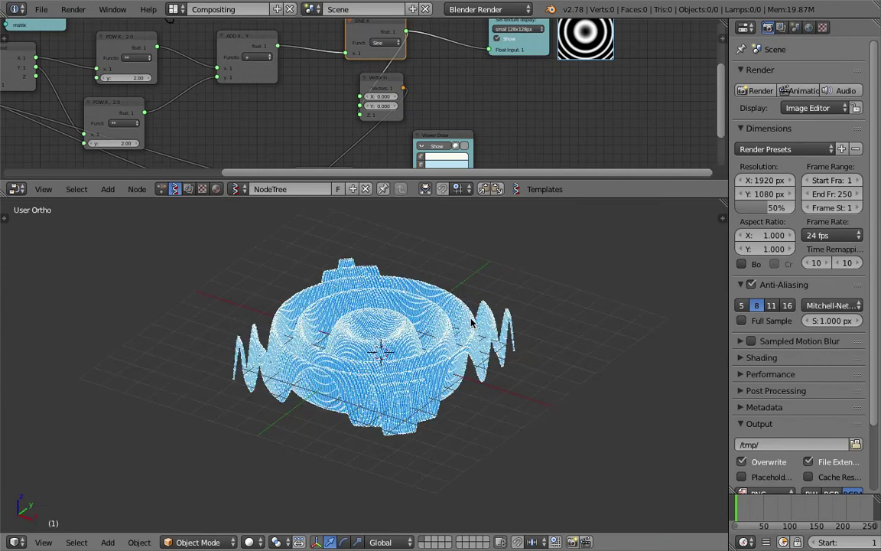
- Change the Sine node's function to Cosine and inspect the resulting surface
left_click(387, 42)
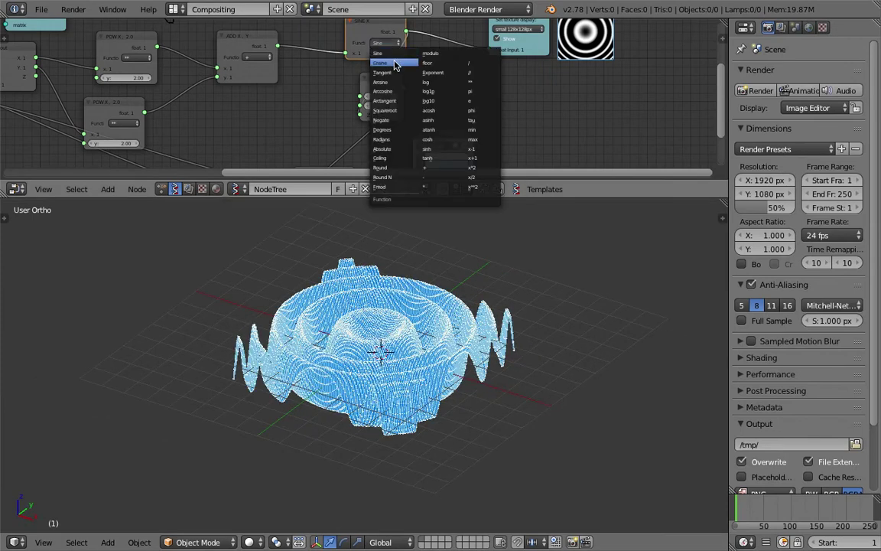
key("Return")
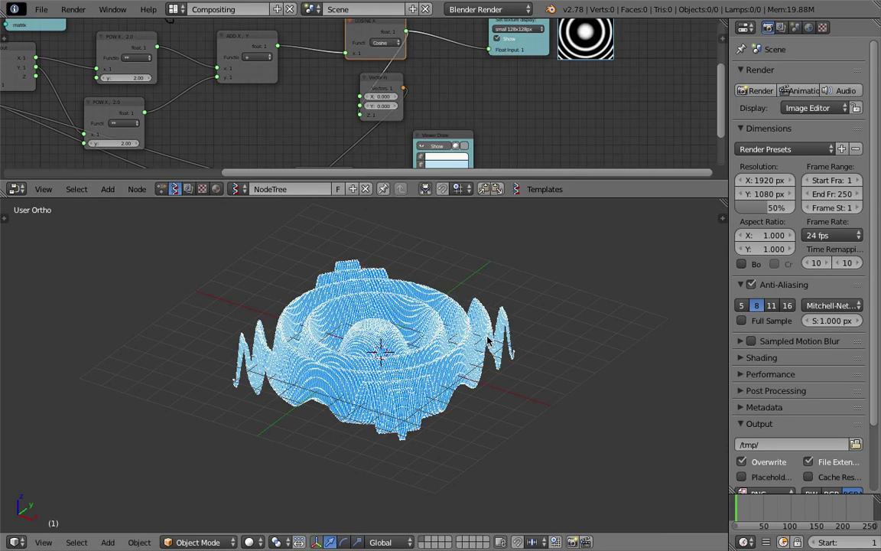
middle_click_drag(487, 346, 334, 337)
scroll(394, 403, "up", 5)
scroll(403, 415, "down", 4)
scroll(391, 424, "up", 3)
- Set the Plane node's Step X and Step Y to 0.15 and frame the whole surface
middle_click_drag(61, 120, 490, 111)
scroll(286, 120, "up", 2)
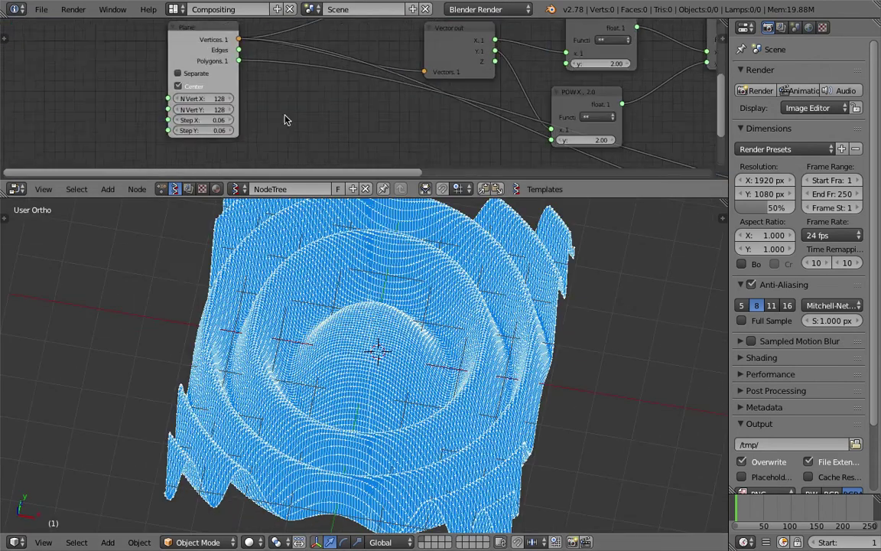
left_click_drag(184, 126, 184, 141)
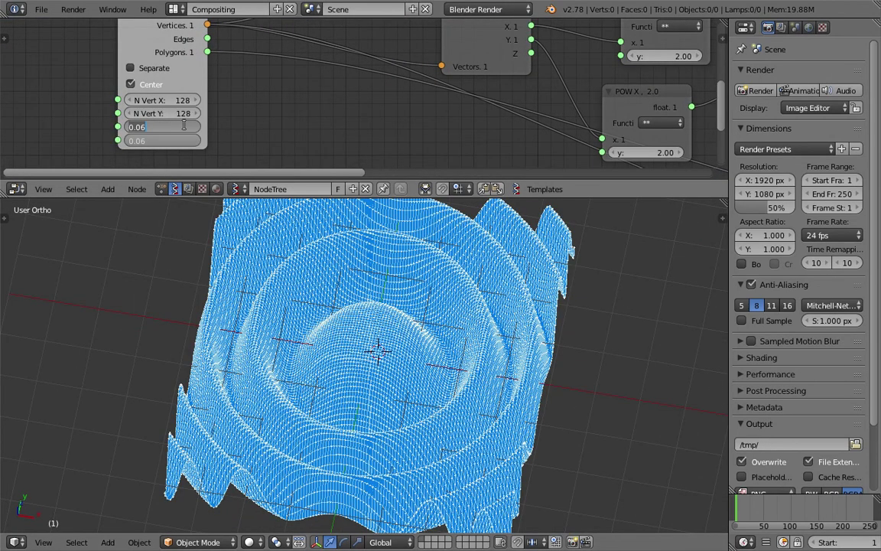
type("0.15")
key("Return")
key("Home")
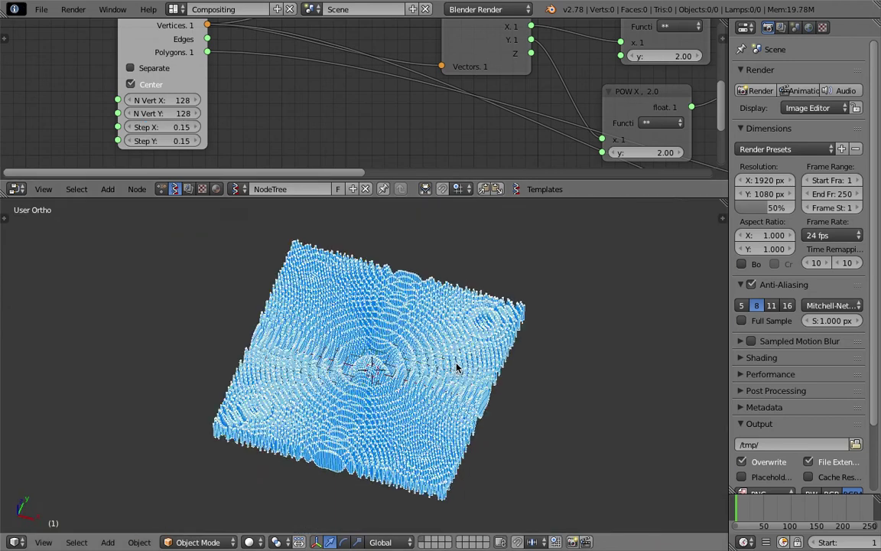
- Examine the widened ripple surface up close and from a distance, from several angles
scroll(453, 365, "up", 6)
middle_click_drag(454, 365, 504, 319)
scroll(392, 341, "down", 2)
scroll(527, 309, "up", 5)
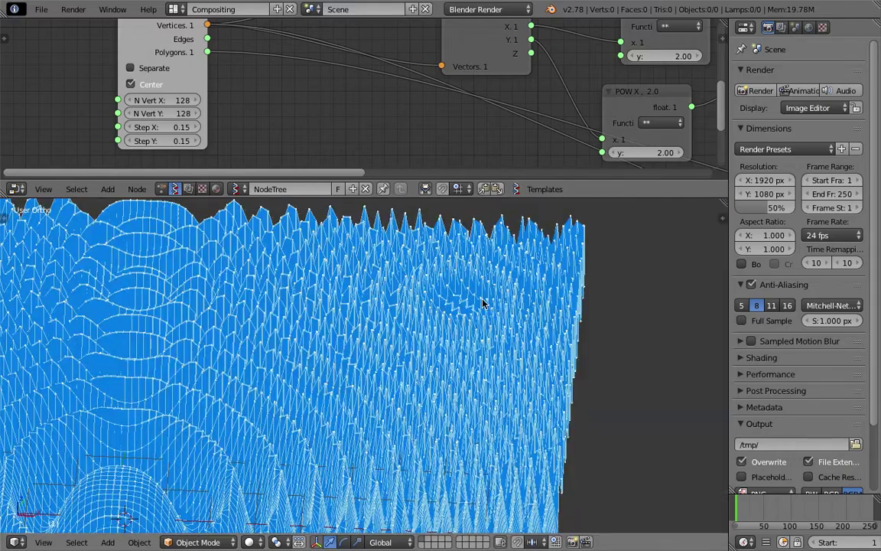
scroll(452, 295, "down", 4)
middle_click_drag(414, 307, 466, 425)
scroll(456, 374, "down", 3)
scroll(411, 398, "up", 2)
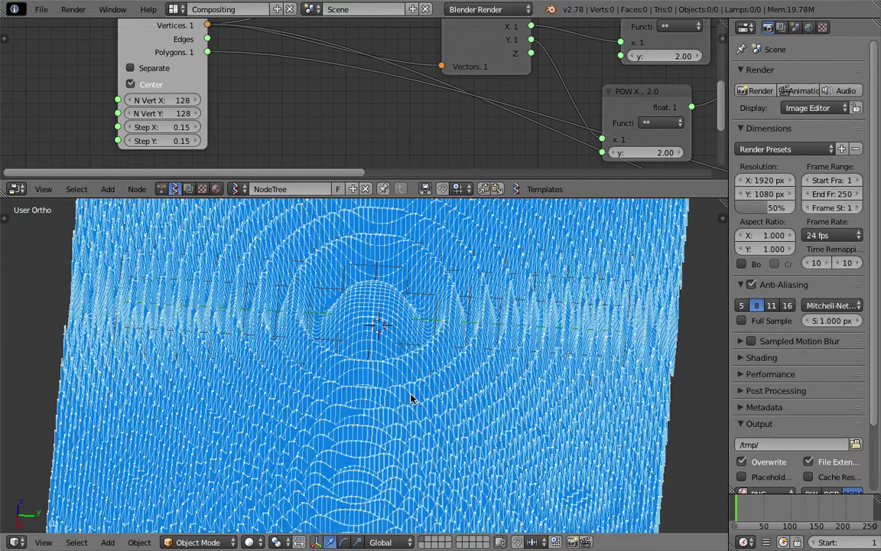
middle_click_drag(410, 398, 384, 368)
scroll(464, 323, "down", 3)
scroll(378, 385, "up", 3)
scroll(367, 391, "down", 2)
scroll(343, 421, "up", 2)
scroll(471, 406, "down", 3)
scroll(384, 367, "up", 6)
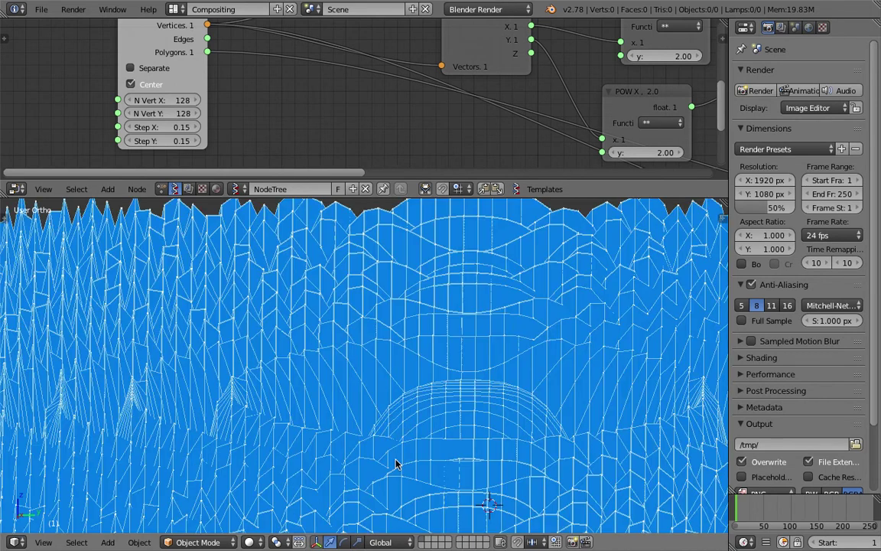
scroll(411, 409, "down", 5)
scroll(414, 406, "down", 2)
middle_click_drag(416, 392, 391, 334)
- Set the Plane node's Step X and Step Y to 0.05
left_click_drag(172, 128, 172, 141)
type("0")
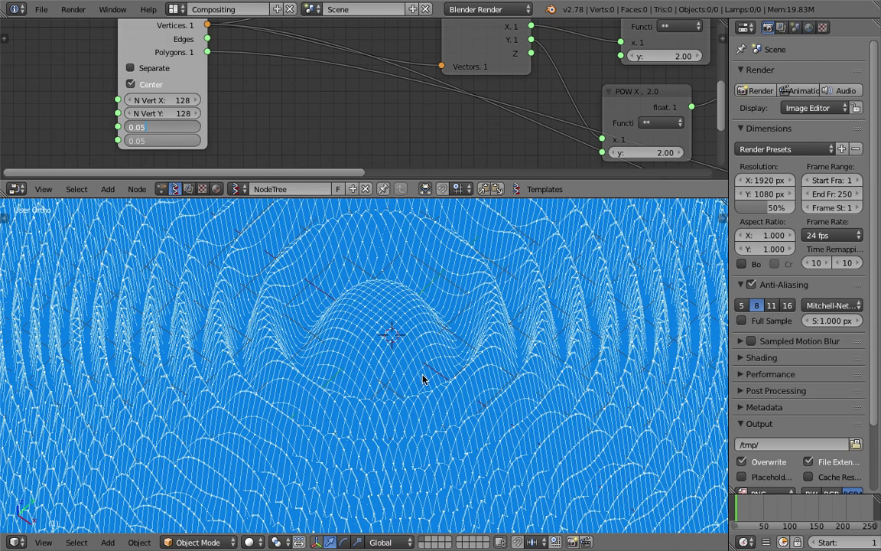
type(".05")
key("Return")
middle_click_drag(423, 383, 240, 217)
- Save the Blender file under an incremented file name
left_click(40, 9)
left_click(66, 120)
left_click(769, 62)
left_click(780, 62)
left_click(781, 61)
left_click(767, 62)
left_click(781, 61)
left_click(818, 51)
- Compare the cosine surface in the 3D viewport with the ring pattern in the Texture viewer preview
middle_click_drag(528, 294, 574, 334)
scroll(573, 98, "down", 4)
middle_click_drag(545, 110, 287, 132)
scroll(610, 121, "down", 1)
middle_click_drag(610, 121, 368, 128)
middle_click_drag(538, 119, 466, 155)
scroll(508, 88, "up", 4)
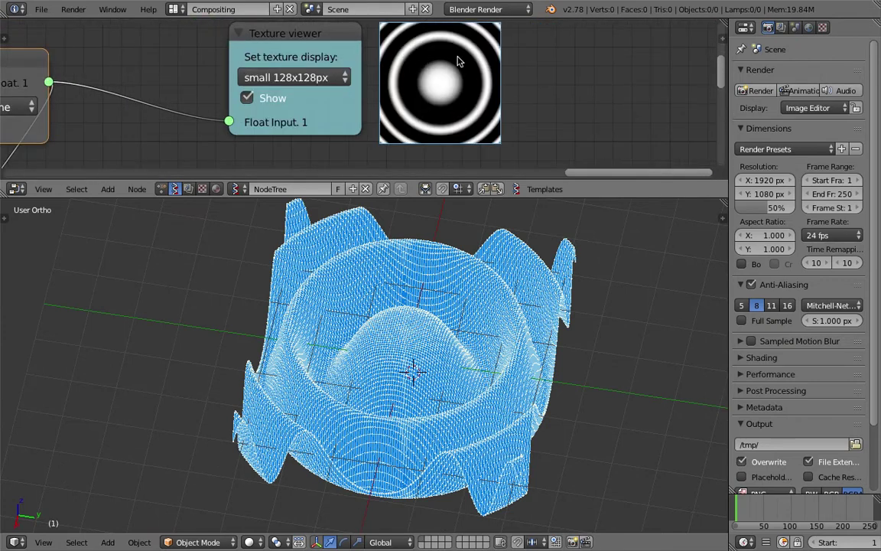
scroll(468, 354, "down", 4)
middle_click_drag(468, 354, 417, 361)
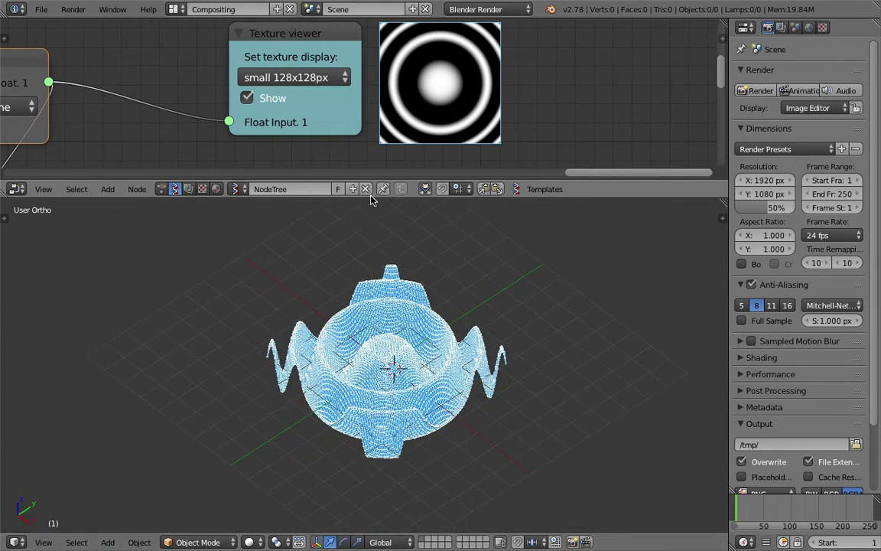
- Give the node editor more height and bake the cosine surface from its Viewer Draw node into a mesh
left_click_drag(373, 197, 373, 312)
scroll(358, 205, "down", 3)
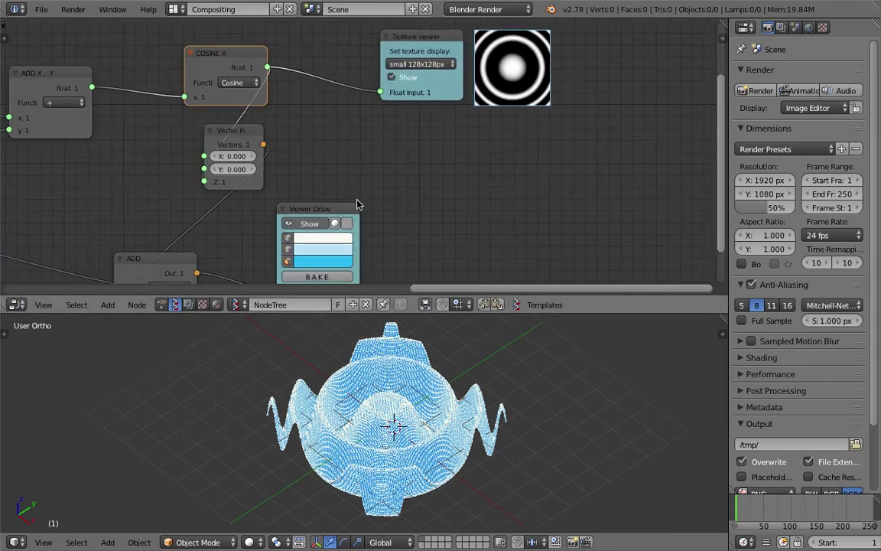
left_click(318, 276)
- Connect the Plane's Polygons output to the first Viewer Draw's edg_pol input and bake the flat grid
scroll(196, 122, "down", 2)
middle_click_drag(197, 122, 525, 222)
left_click_drag(255, 106, 224, 94)
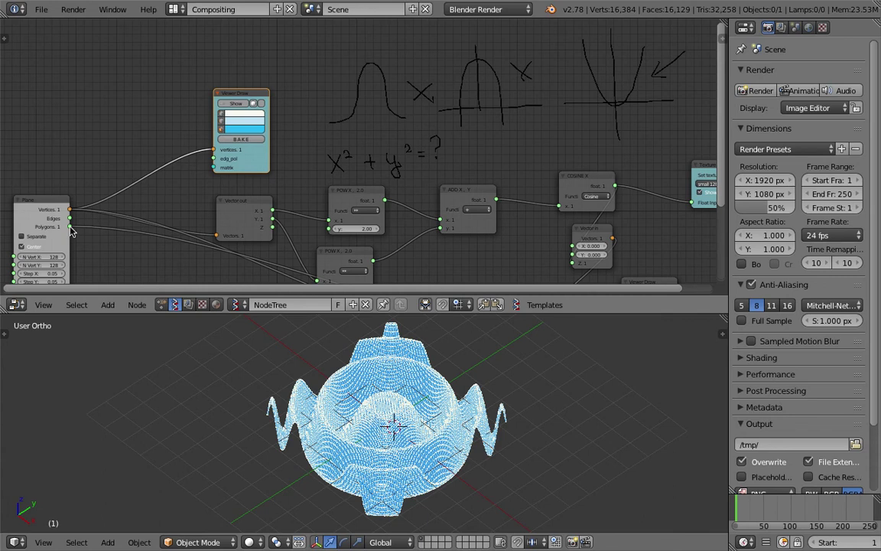
mouse_move(72, 229)
left_mouse_down()
mouse_move(208, 153)
mouse_move(218, 163)
left_mouse_up()
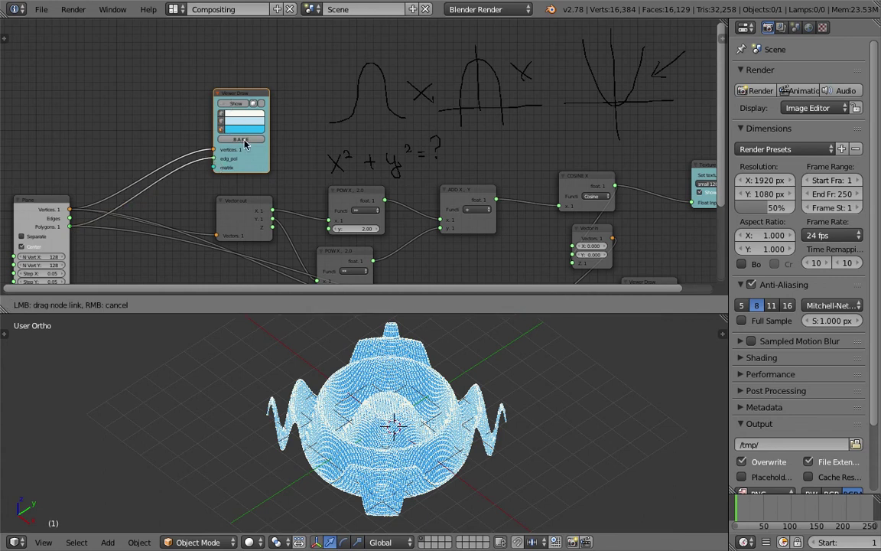
left_click_drag(243, 143, 242, 143)
left_click(241, 140)
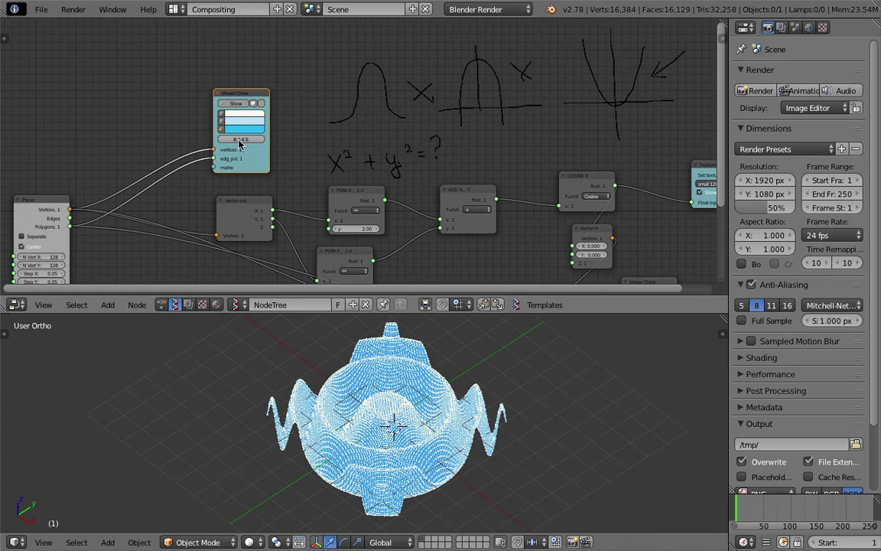
middle_click_drag(316, 186, 306, 142)
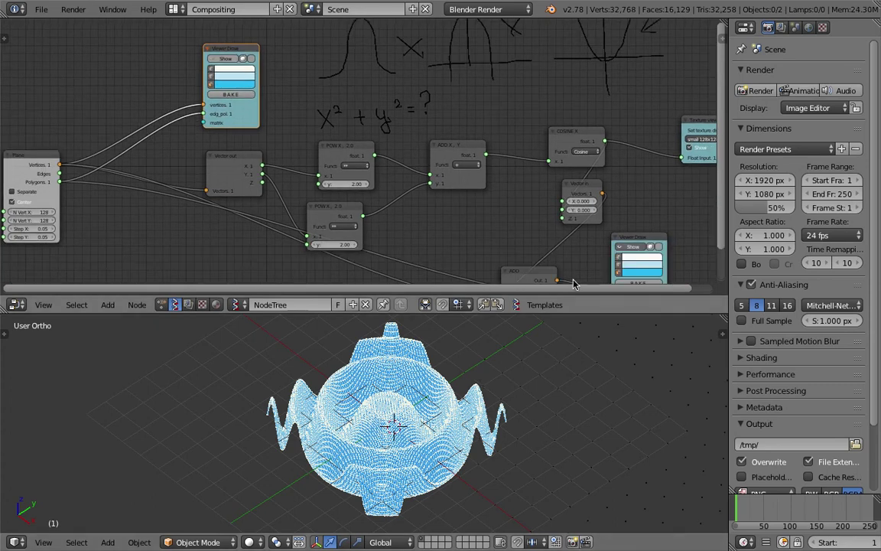
- Move the baked cosine surface mesh off the live plot to the empty space beside it
scroll(398, 417, "down", 4)
right_click(378, 425)
middle_click_drag(378, 424, 466, 440)
key("g")
left_click(327, 417)
- Delete the baked flat grid object from the scene
right_click(367, 411)
key("g")
key("Escape")
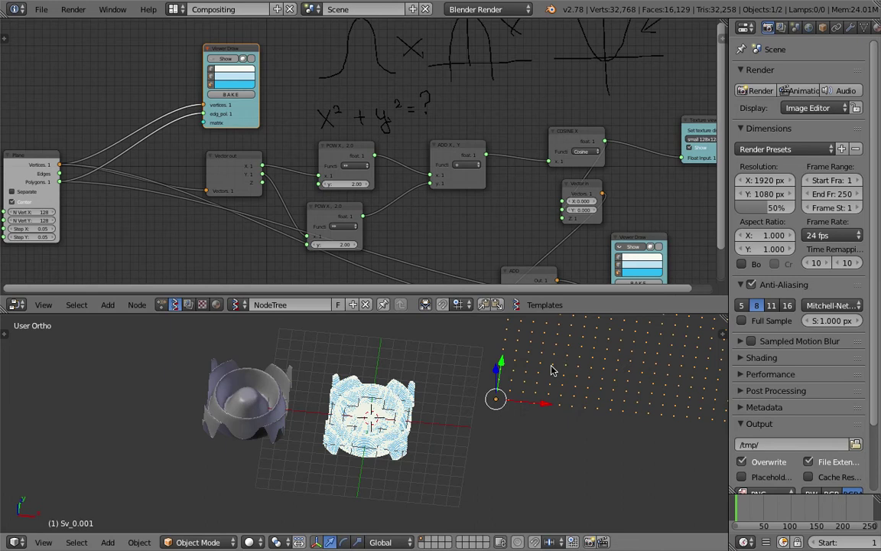
key("Delete")
- Move the Plane node farther away from the nodes it feeds
scroll(230, 145, "down", 2)
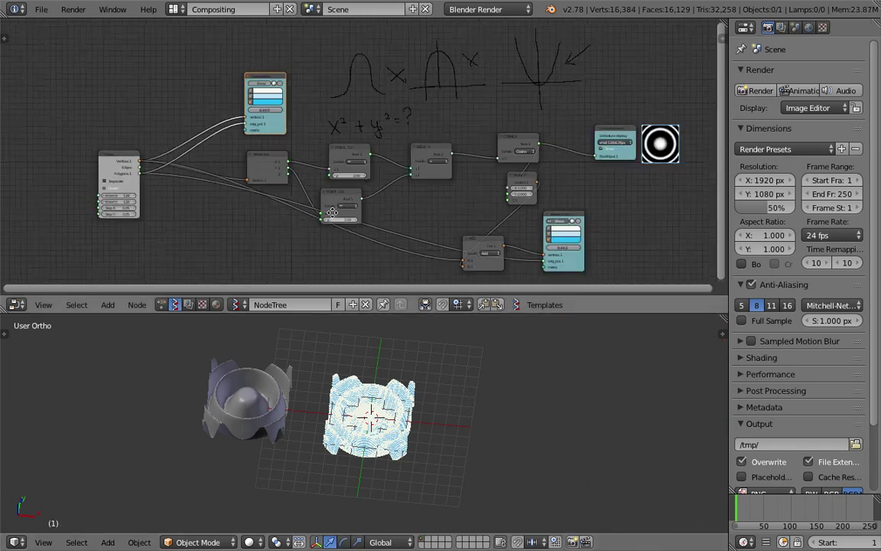
middle_click_drag(195, 170, 222, 135)
left_click_drag(161, 126, 99, 146)
left_click(279, 67)
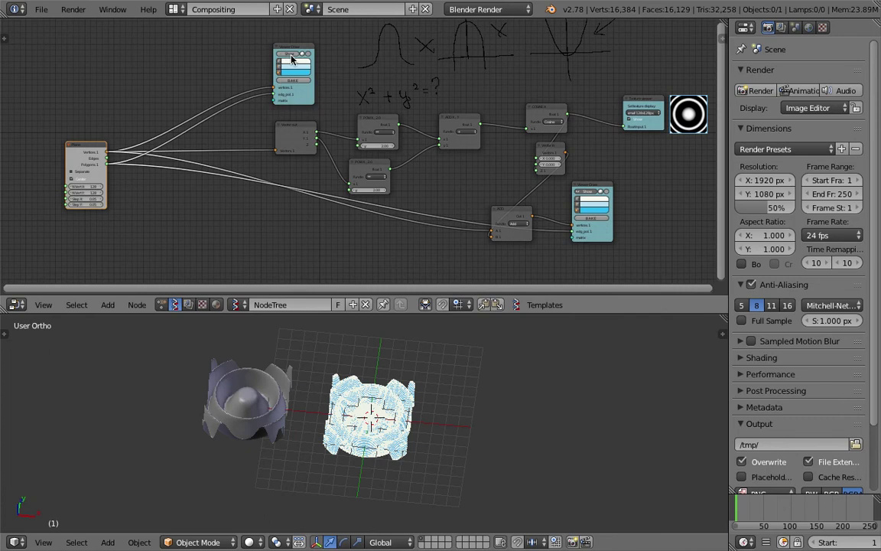
- Turn on the flat grid preview in the first Viewer Draw node and bake the grid into a mesh
left_click(291, 60)
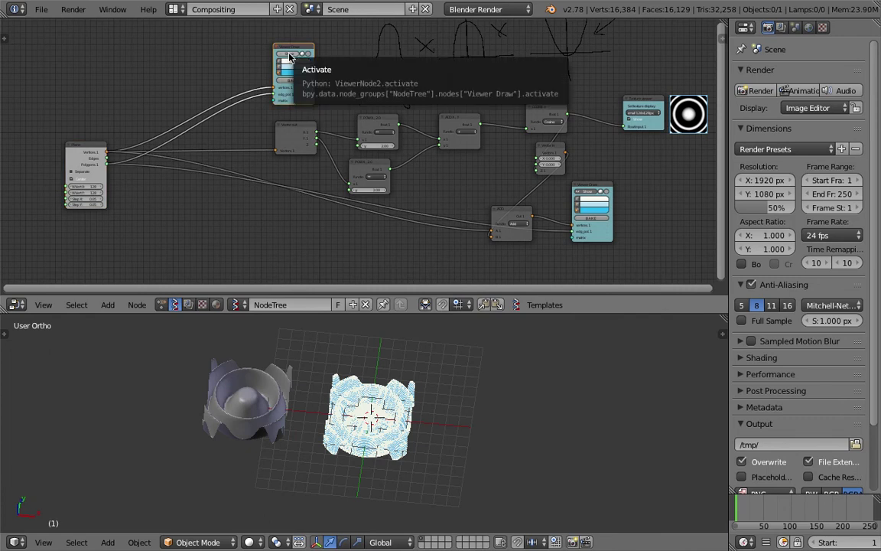
left_click(280, 57)
scroll(407, 475, "up", 9)
middle_click_drag(436, 466, 367, 431)
scroll(367, 429, "down", 3)
scroll(376, 440, "up", 3)
scroll(375, 440, "down", 1)
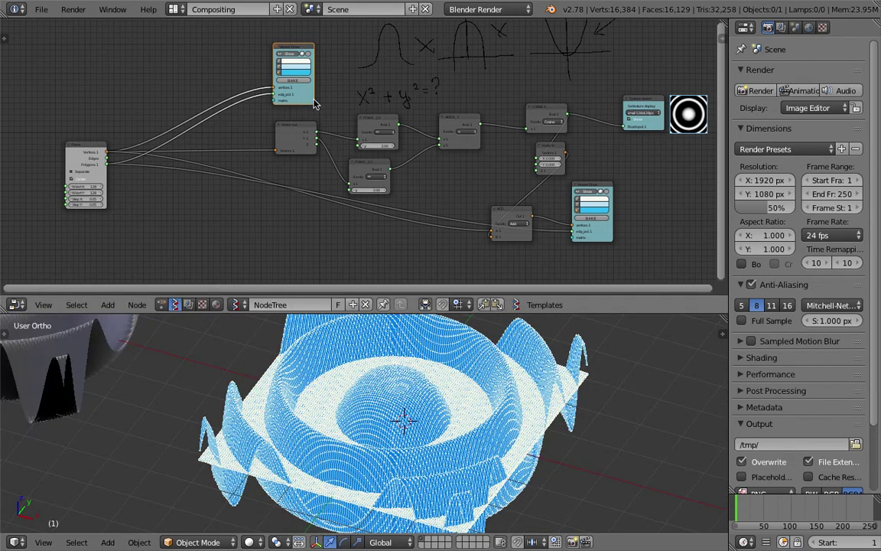
left_click(280, 79)
- Move the baked flat grid off the live plot to the empty space beside it
scroll(301, 417, "down", 3)
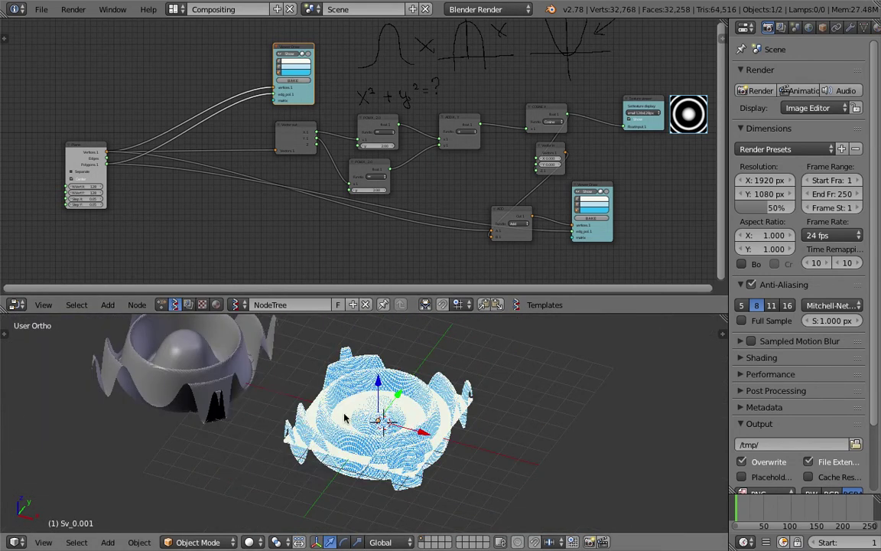
key("g")
left_click(131, 447)
key("KP_1")
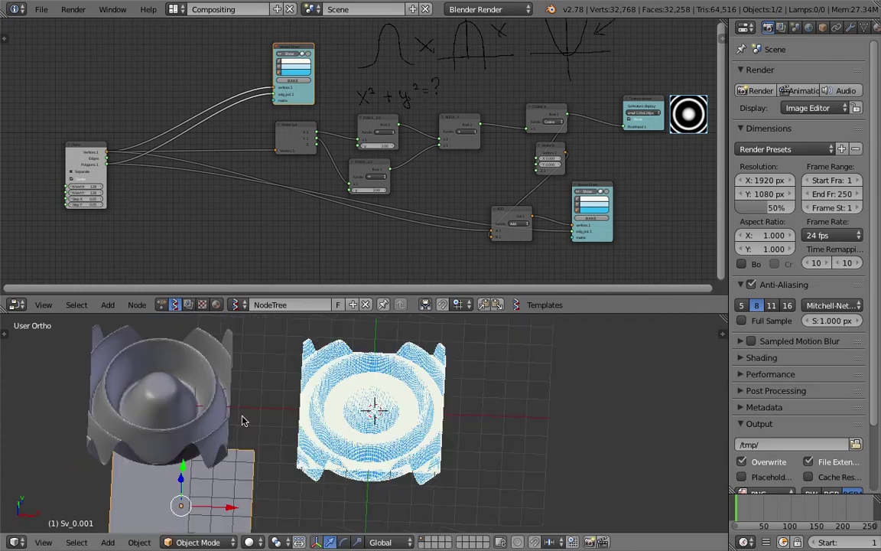
- Select both baked meshes and reset their locations to the origin so the flat grid cuts through the cosine surface
right_click(223, 399, "shift")
right_click(245, 482, "shift")
key("KP_8")
middle_click_drag(305, 446, 318, 428)
scroll(415, 175, "up", 5)
scroll(431, 153, "right", 3, "ctrl")
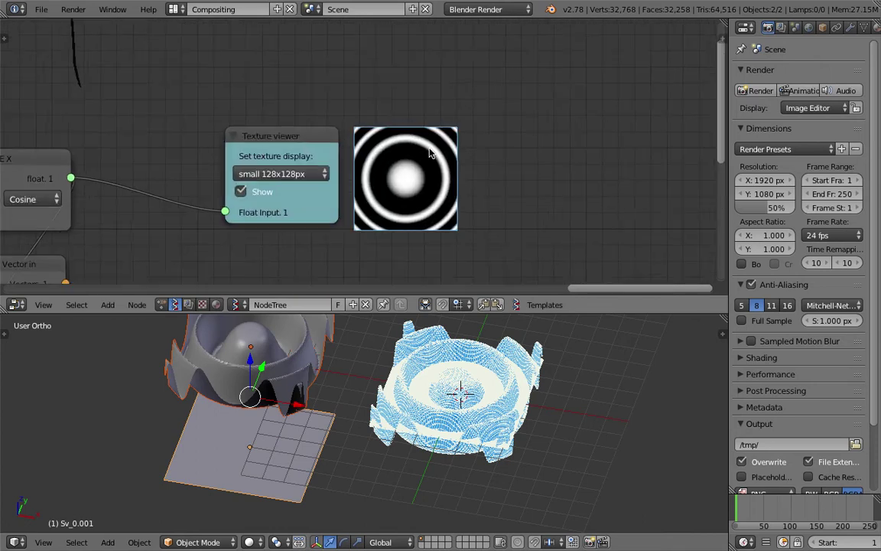
key("ctrl+s")
scroll(474, 153, "down", 3)
key("ctrl+s")
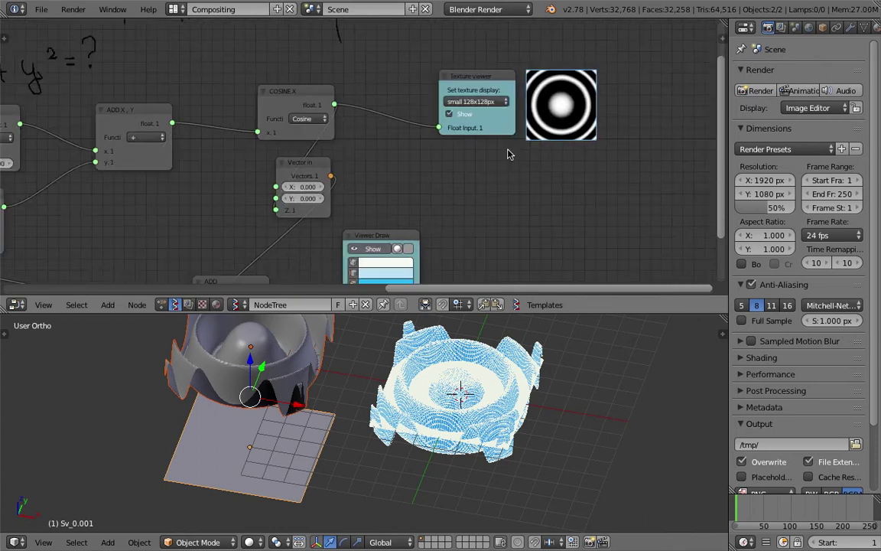
scroll(348, 136, "down", 2)
middle_click_drag(367, 170, 388, 160)
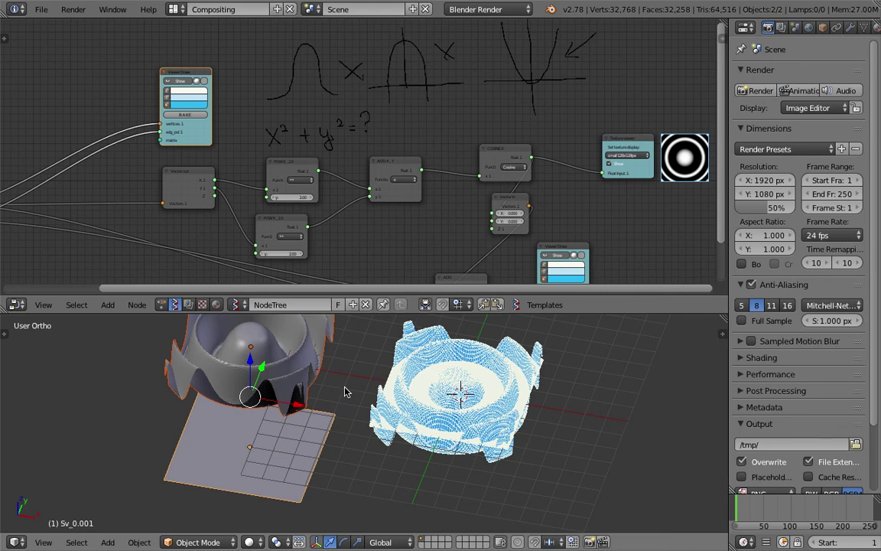
key("alt+g")
- Turn off the Viewer Draw previews so that only the baked meshes show, and save the file
middle_click_drag(274, 97, 252, 92)
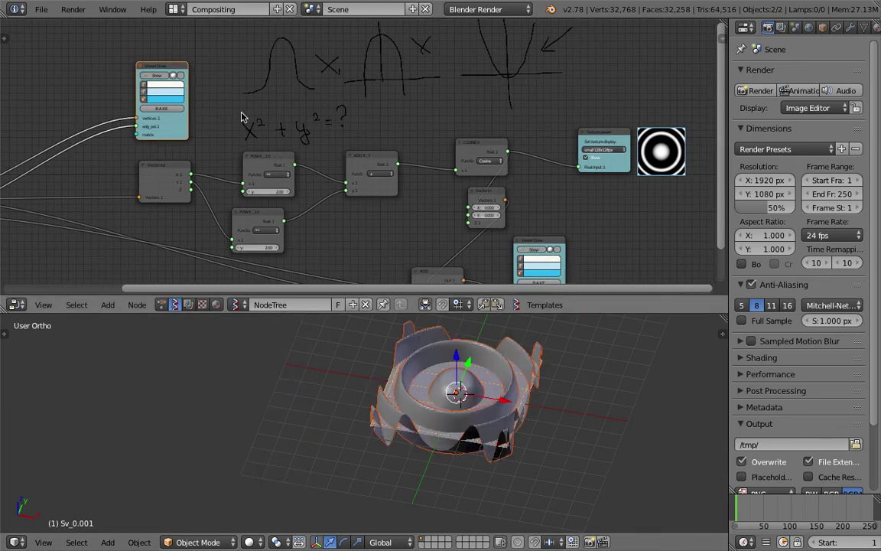
left_click(163, 76)
scroll(451, 358, "up", 3)
left_click(156, 81)
key("ctrl+s")
key("Return")
- Select the baked cosine surface mesh and open its modifier settings
middle_click_drag(450, 399, 472, 393)
middle_click_drag(448, 350, 413, 410, "shift")
right_click(383, 401)
left_click(850, 28)
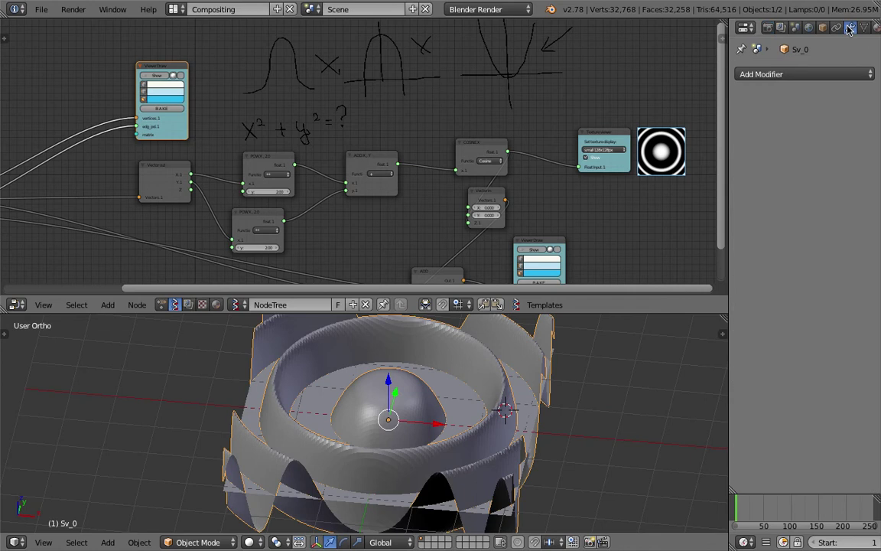
left_click(780, 74)
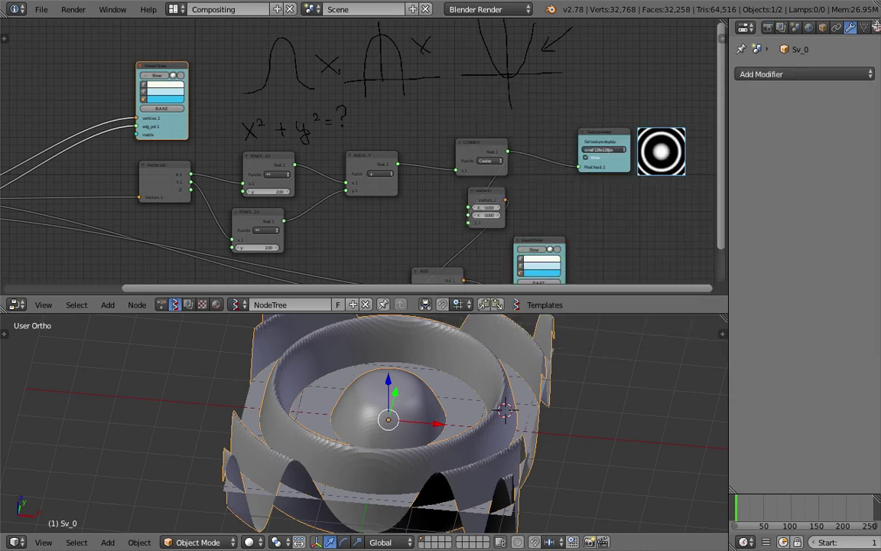
- Split the properties area and turn its upper part into an Outliner
left_click_drag(875, 23, 871, 184)
left_click(746, 28)
left_click(770, 248)
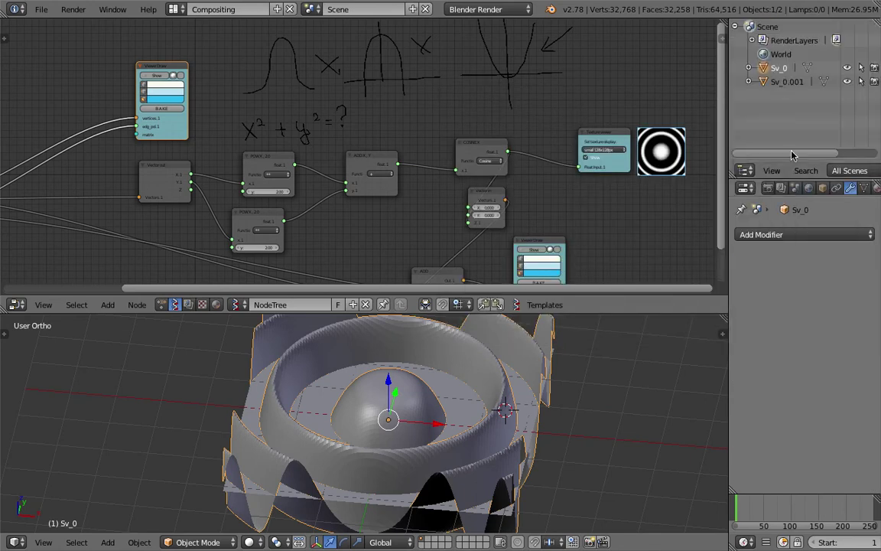
- Add a Boolean modifier to the cosine surface with the baked flat grid, Sv_0.001, as its object
left_click(788, 235)
left_click(646, 297)
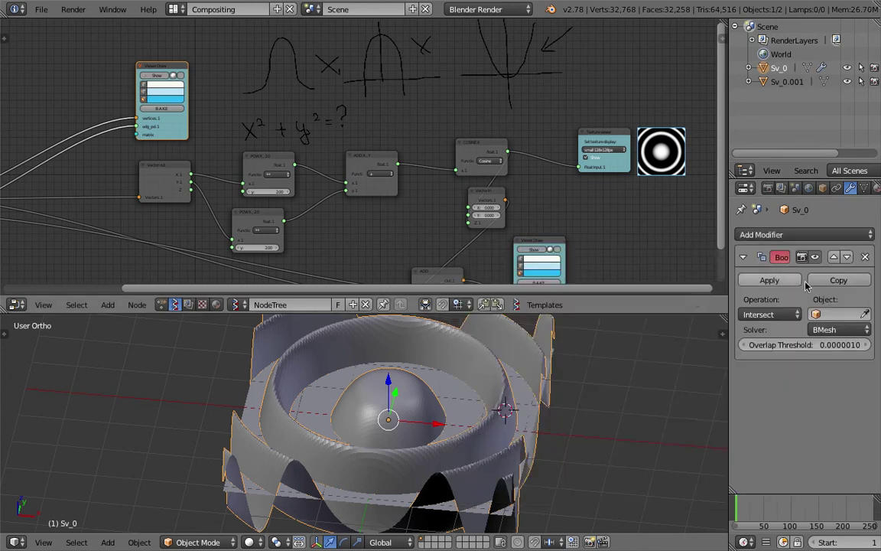
left_click(824, 314)
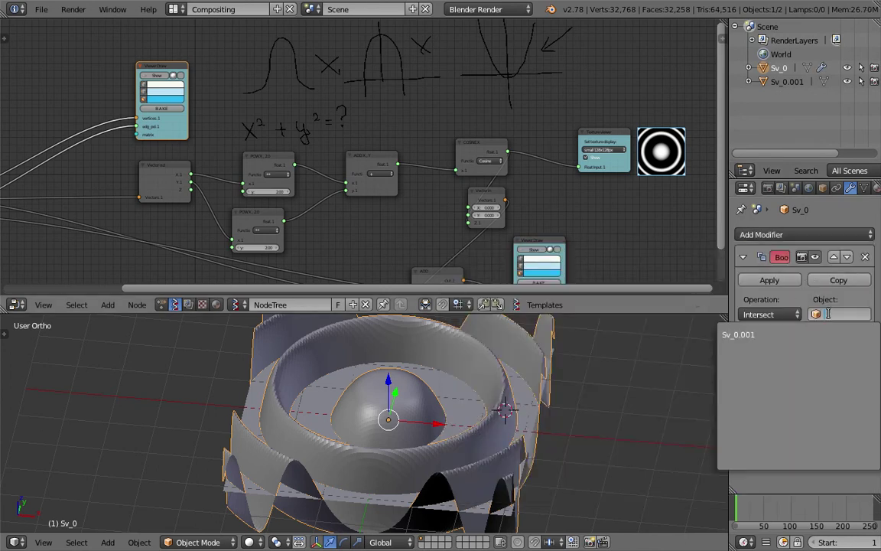
key("Return")
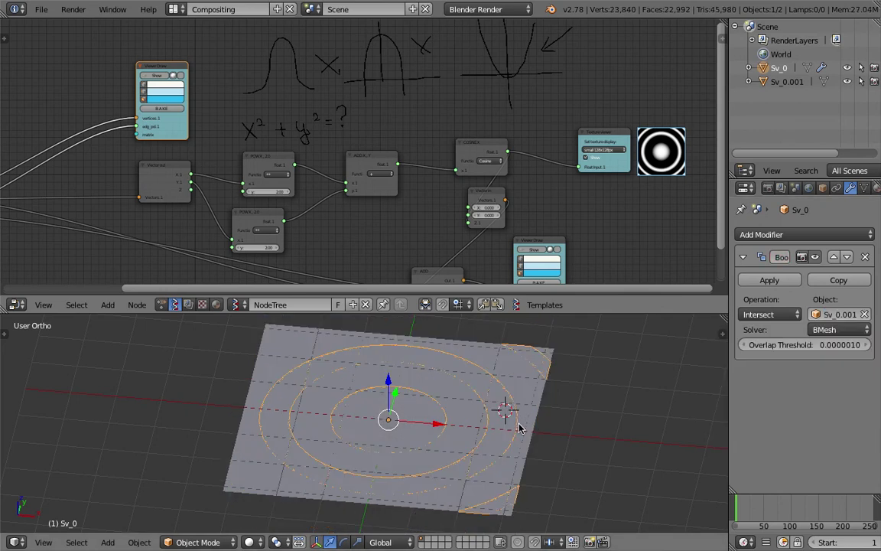
- Try the Difference operation on the Boolean modifier and compare the cut surface with the texture preview
middle_click_drag(519, 429, 665, 400)
left_click(759, 313)
left_click(765, 268)
middle_click_drag(673, 145, 505, 149)
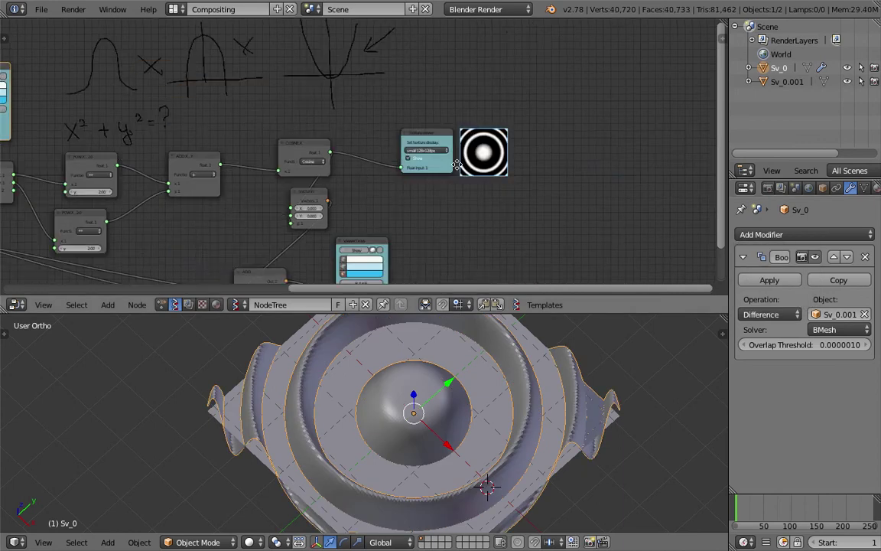
scroll(516, 151, "up", 2)
middle_click_drag(505, 400, 528, 429)
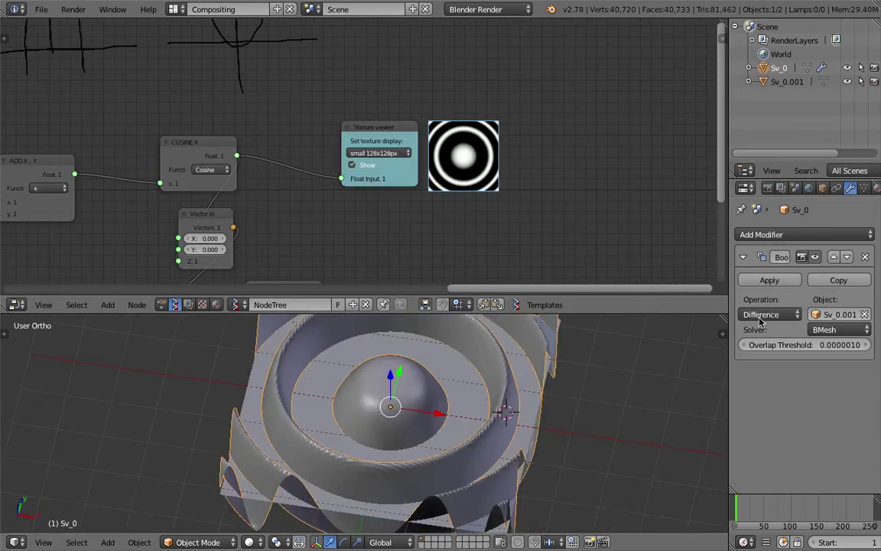
- Set the Boolean modifier's operation to Intersect and its solver to Carve
left_click(761, 314)
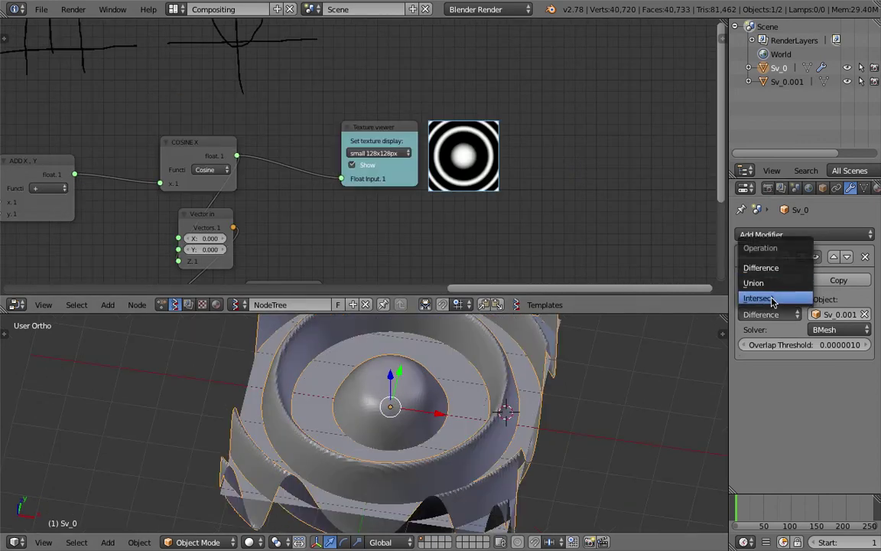
left_click(758, 298)
left_click(827, 330)
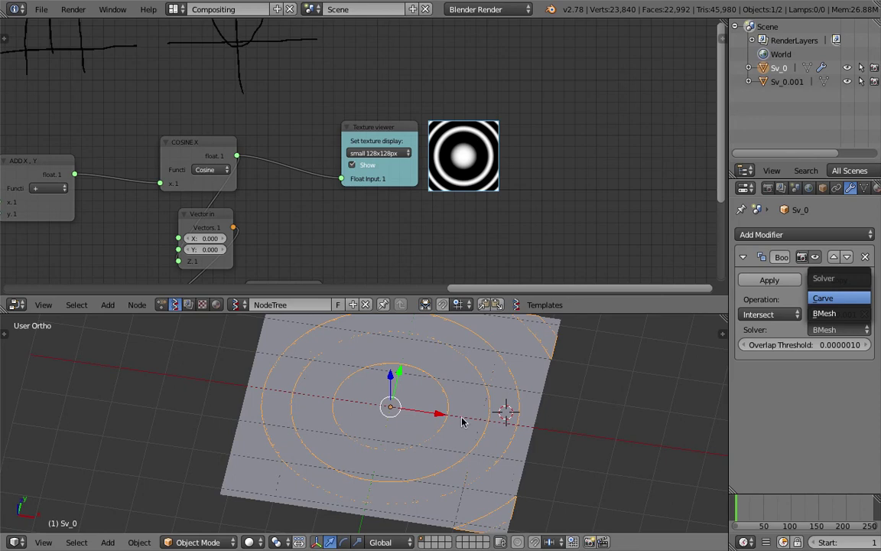
key("Return")
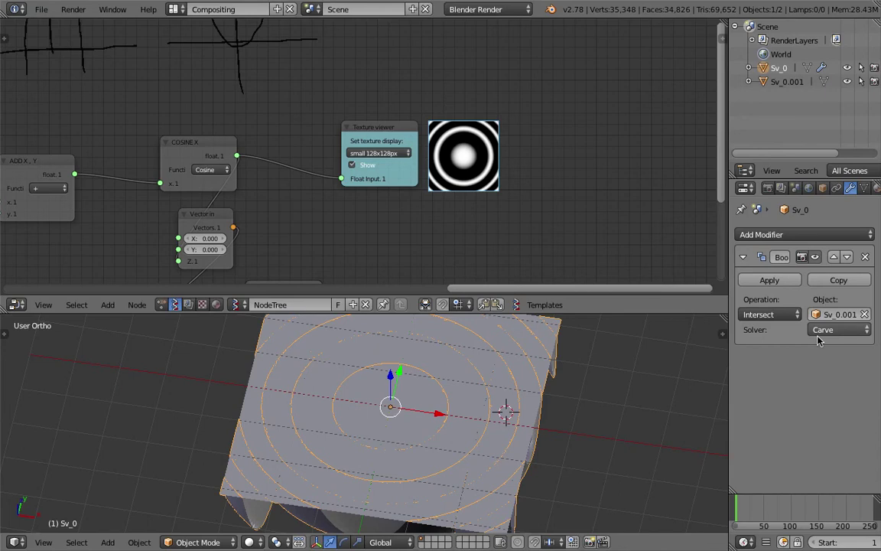
- Hide the flat grid mesh in the viewport and keep only the cosine mesh with the Boolean visible
left_click(847, 68)
left_click(848, 82)
left_click(847, 81)
left_click(849, 70)
left_click(849, 81)
left_click(849, 70)
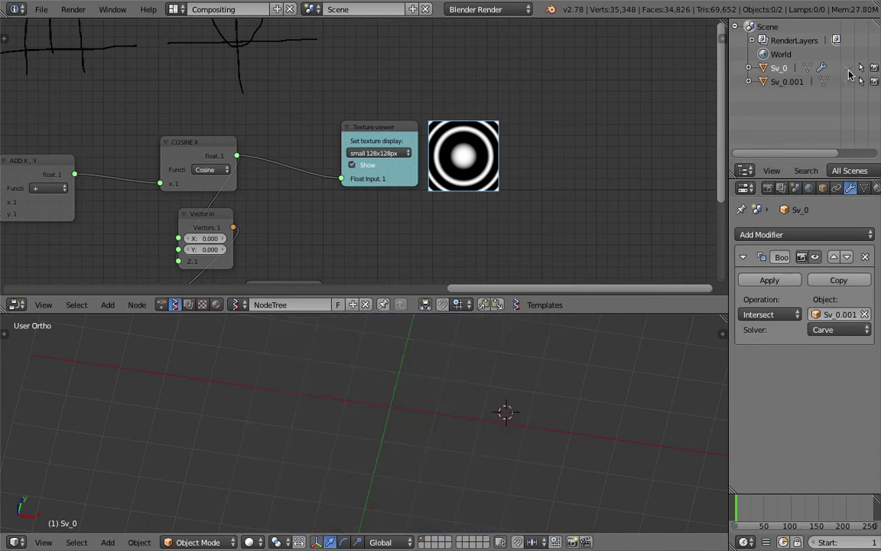
left_click(847, 68)
middle_click_drag(494, 417, 672, 360)
right_click(482, 442)
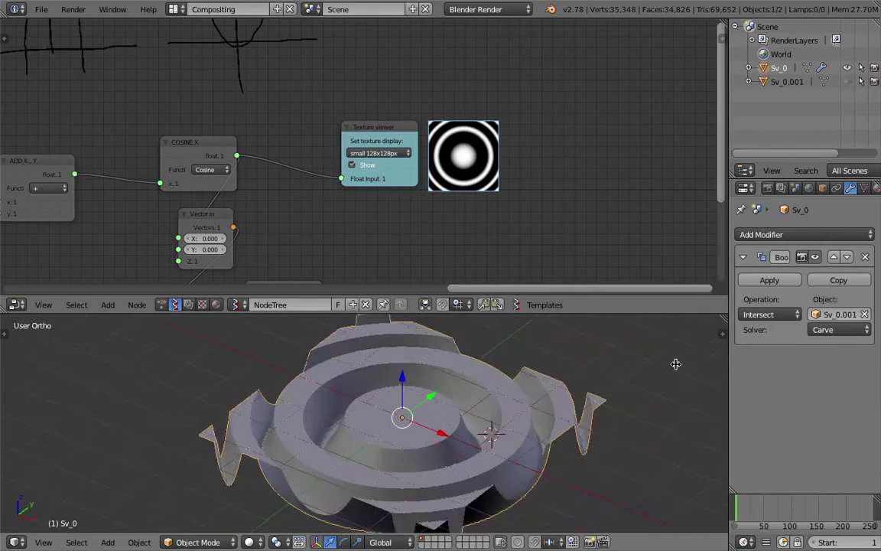
- Set the Boolean modifier's solver to BMesh
left_click(835, 338)
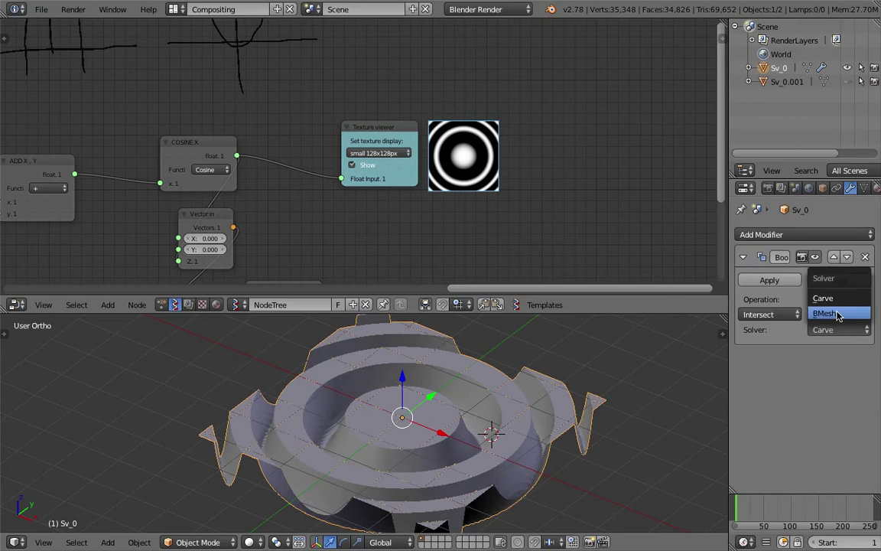
key("Return")
middle_click_drag(428, 419, 334, 443)
scroll(335, 443, "up", 1)
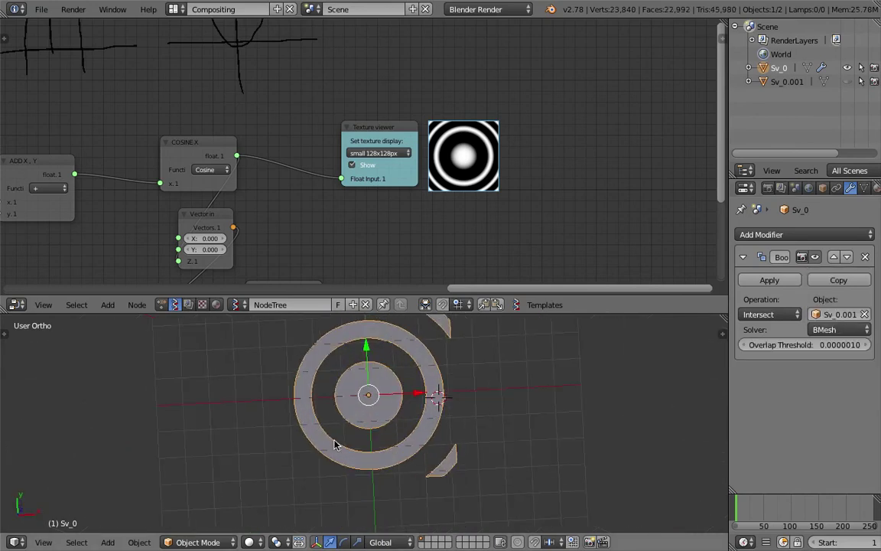
- View the Boolean result from the top to compare it with the Texture viewer's ring pattern
left_click(42, 543)
left_click(70, 475)
scroll(415, 449, "down", 3)
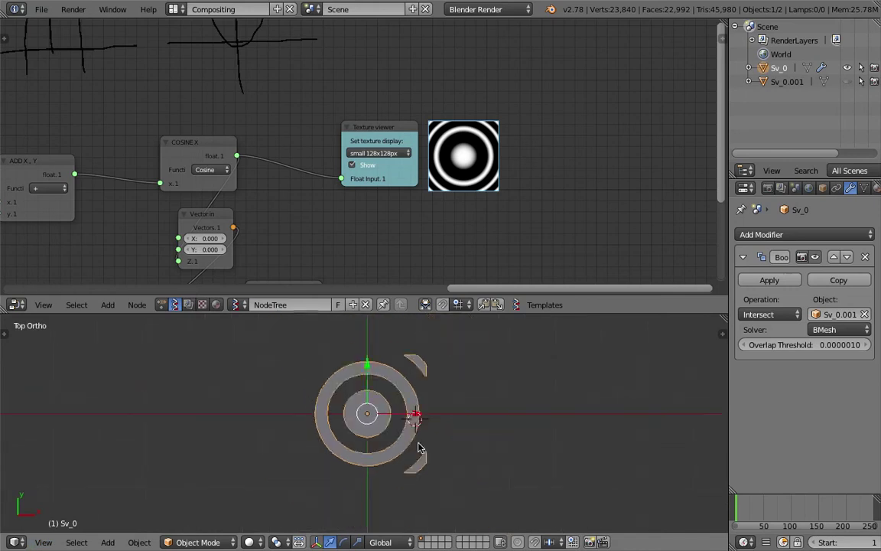
mouse_move(423, 200)
middle_mouse_down()
mouse_move(385, 224)
mouse_move(414, 224)
mouse_move(391, 214)
mouse_move(475, 215)
mouse_move(435, 199)
middle_mouse_up()
- Switch to Chrome and examine the 3D sinc function plot among the math function plotter image results
key("super+Tab")
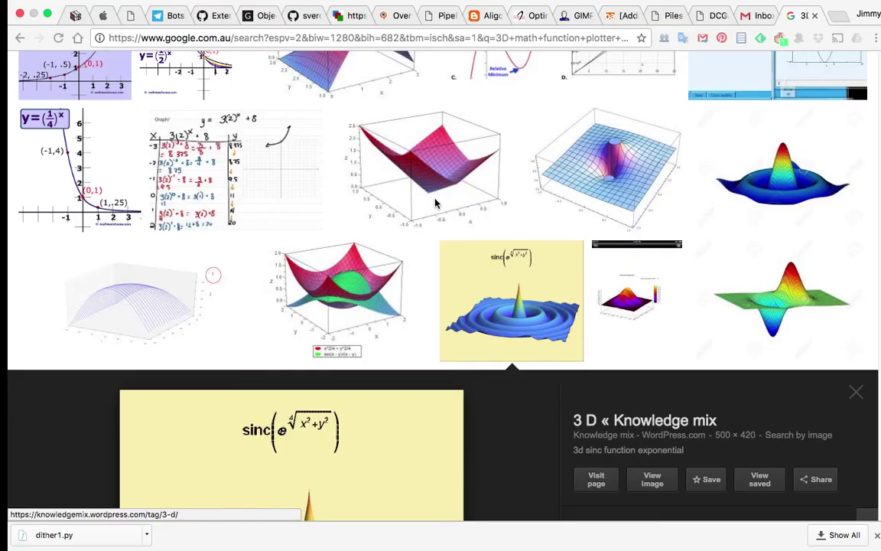
scroll(563, 214, "down", 5)
scroll(563, 222, "up", 4)
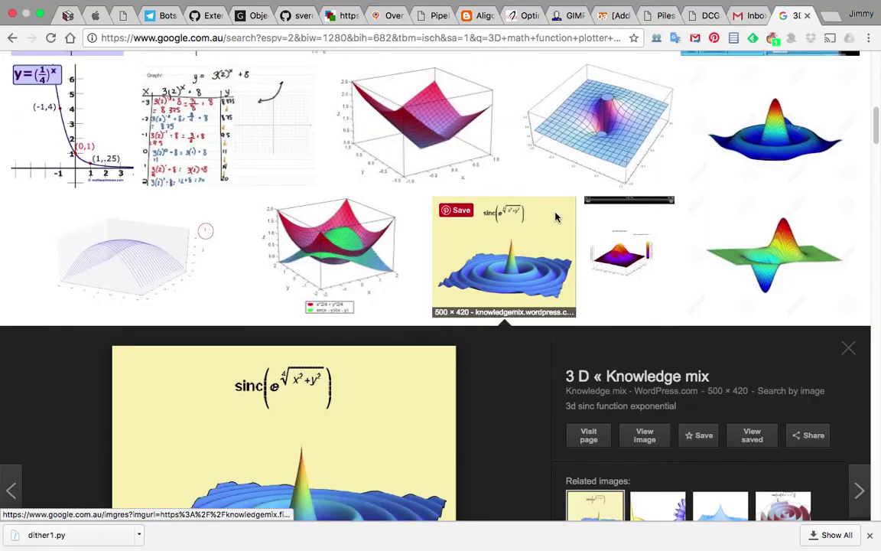
scroll(610, 152, "up", 1)
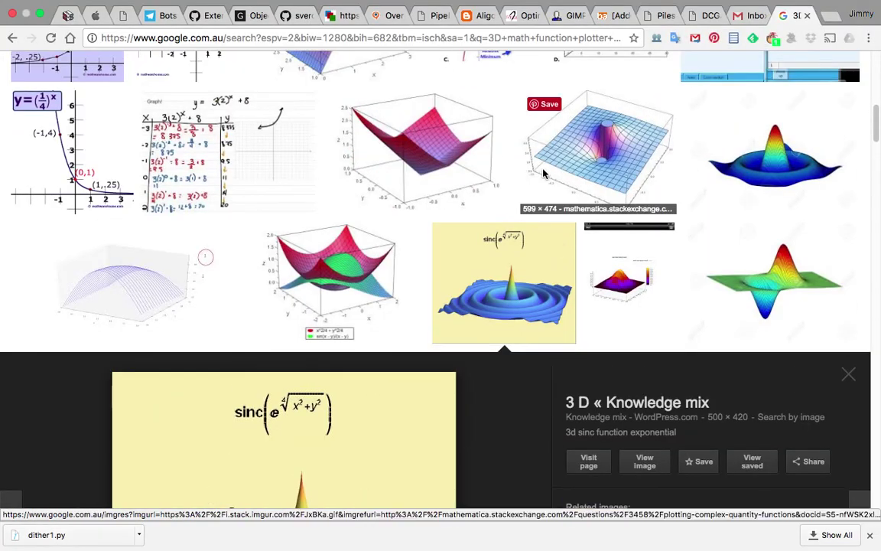
scroll(568, 204, "down", 5)
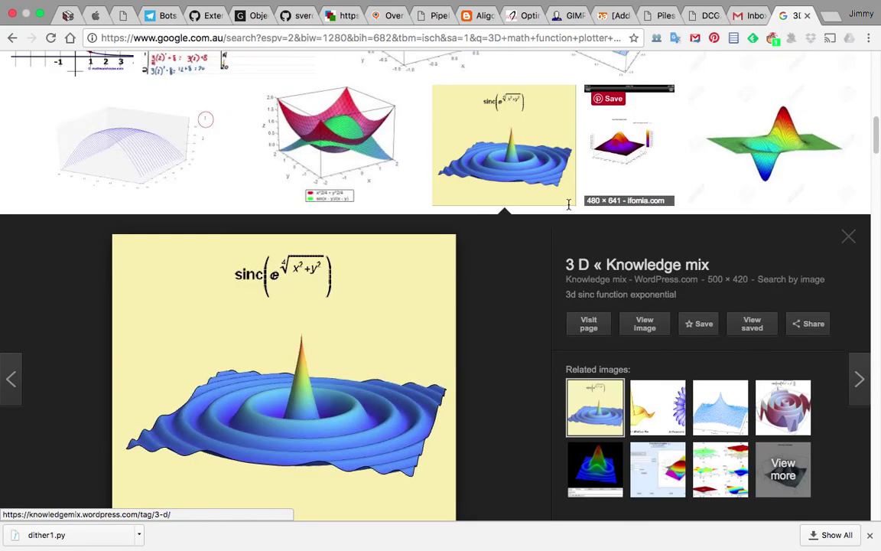
scroll(569, 204, "down", 10)
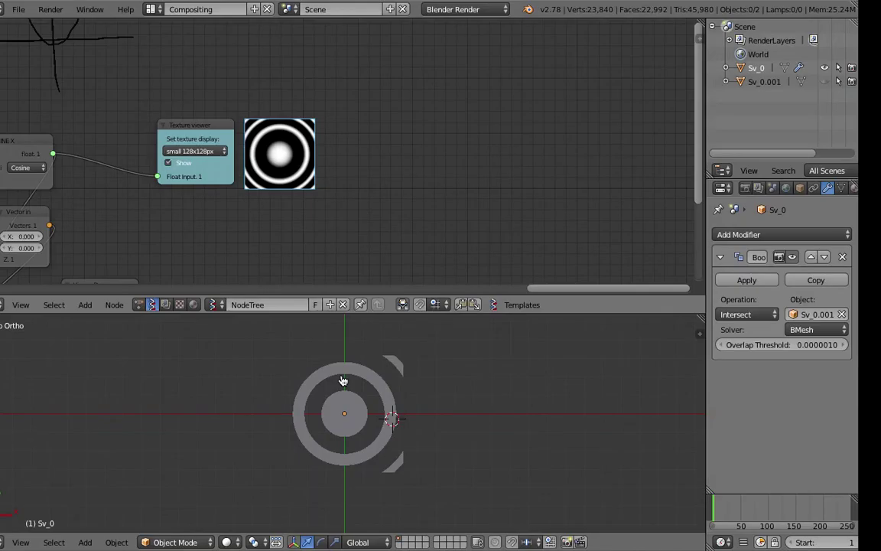
- Return to Blender and sketch a three-peak wave crossed by a horizontal axis line in the empty space beside the rings
middle_click_drag(362, 447, 287, 449)
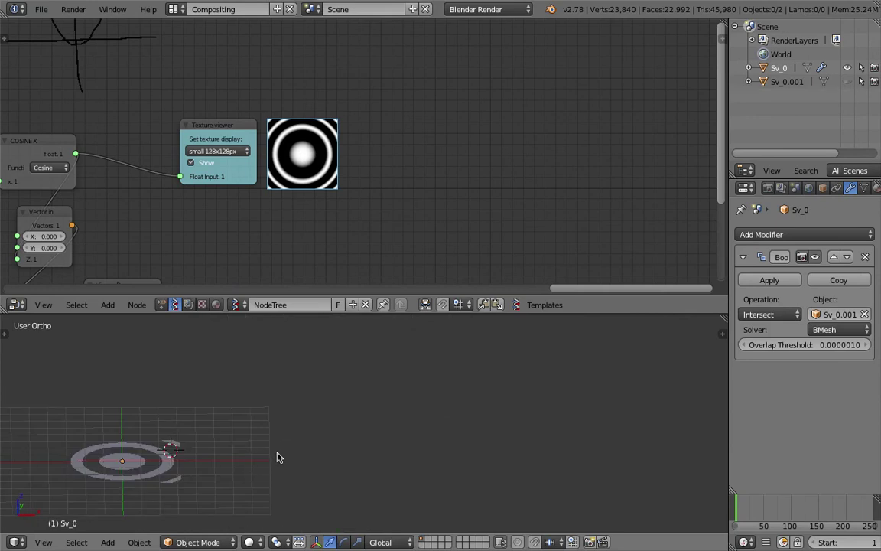
mouse_move(267, 450)
left_mouse_down()
mouse_move(301, 394)
mouse_move(356, 403)
mouse_move(395, 443)
mouse_move(434, 442)
left_mouse_up()
left_click_drag(239, 426, 468, 426)
- Sketch three pairs of near-vertical strokes beside the wave, with short diagonal hatching between the pairs
middle_click_drag(457, 414, 361, 412, "shift")
middle_click_drag(411, 367, 387, 370, "shift")
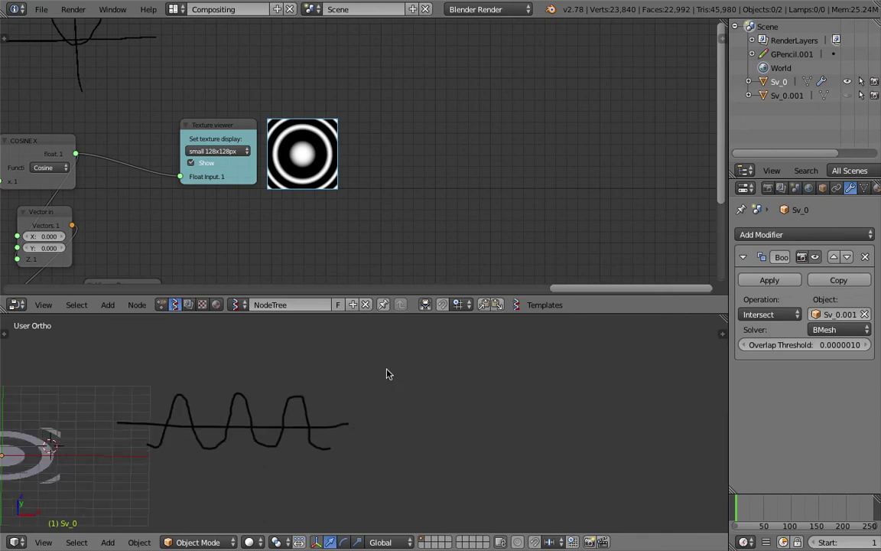
left_click_drag(386, 376, 388, 456)
left_click_drag(395, 380, 401, 448)
left_click_drag(424, 377, 431, 458)
left_click_drag(436, 380, 444, 460)
left_click_drag(465, 380, 471, 452)
left_click_drag(476, 376, 489, 453)
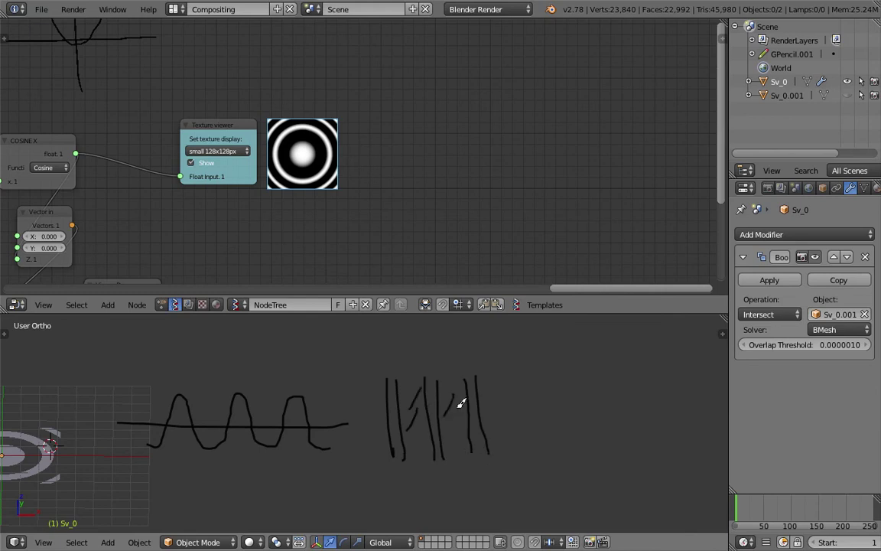
- Sketch a four-tooth sawtooth wave below the first wave and draw a horizontal axis line through it
middle_click_drag(459, 403, 311, 440)
mouse_move(215, 469)
left_mouse_down()
mouse_move(264, 431)
mouse_move(278, 452)
mouse_move(346, 428)
mouse_move(342, 465)
mouse_move(399, 461)
mouse_move(456, 423)
mouse_move(455, 468)
left_mouse_up()
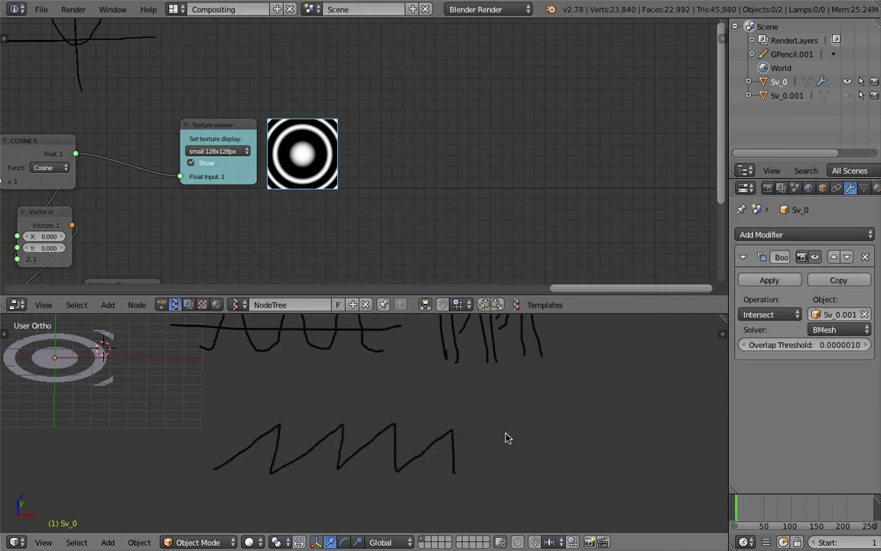
middle_click_drag(522, 442, 406, 431, "shift")
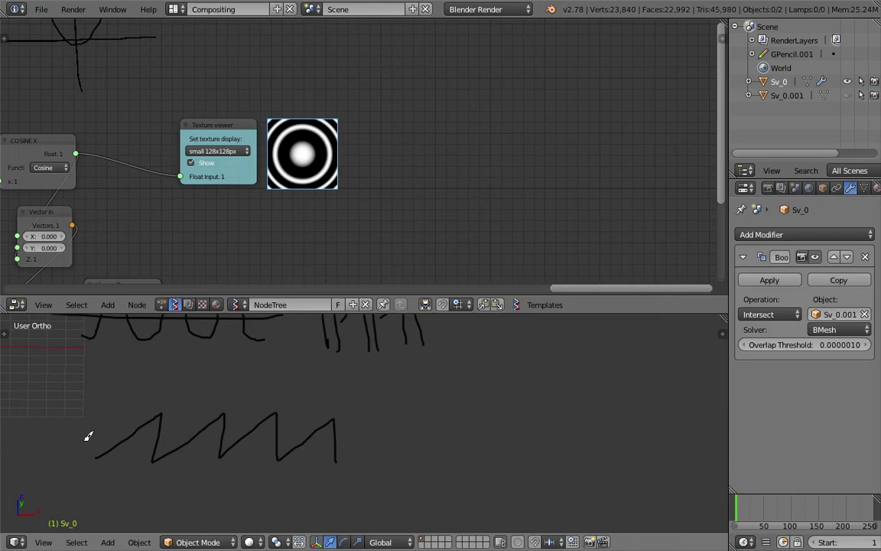
left_click_drag(86, 433, 352, 435)
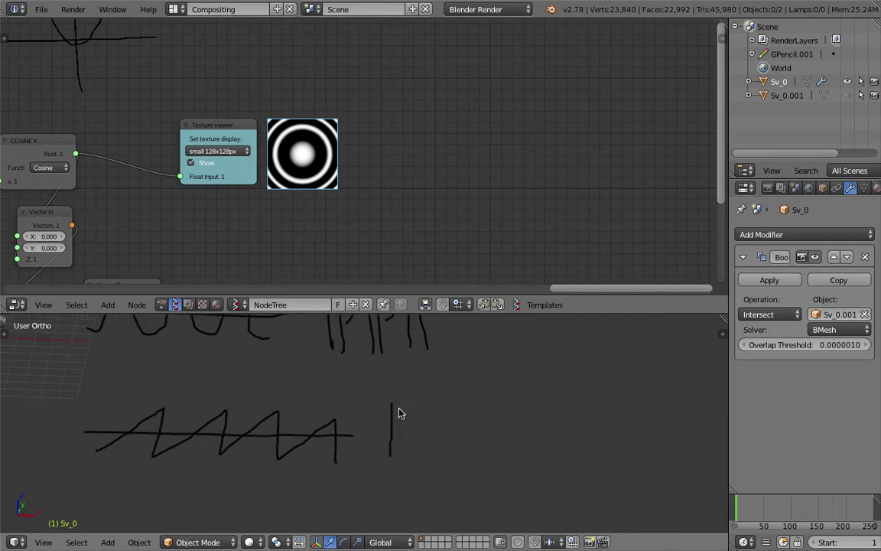
- Sketch a row of five vertical strokes beside the sawtooth wave, with a rightward arrow in each gap between them
left_click_drag(396, 417, 456, 451)
middle_click_drag(468, 450, 458, 413, "shift")
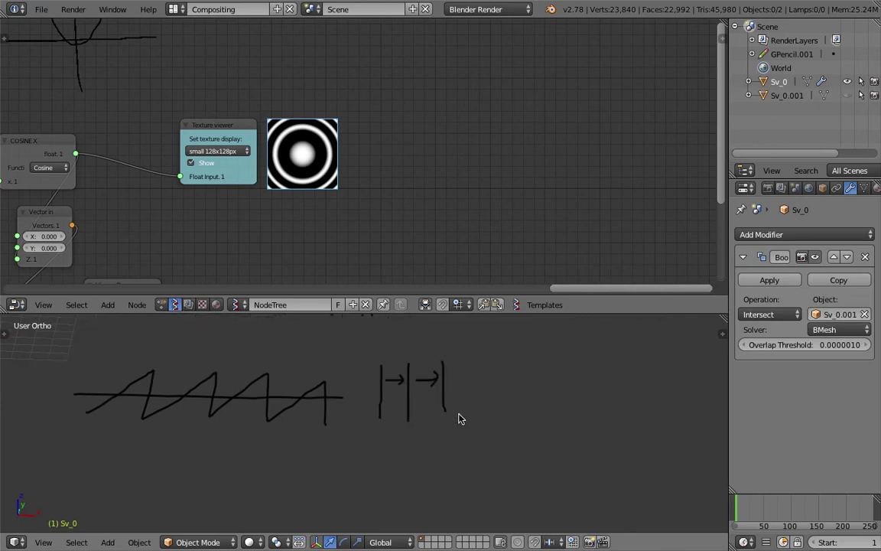
mouse_move(453, 385)
left_mouse_down()
mouse_move(480, 385)
mouse_move(492, 409)
mouse_move(524, 395)
left_mouse_up()
left_click_drag(543, 362, 544, 411)
scroll(336, 428, "down", 2)
mouse_move(366, 408)
middle_mouse_down("shift")
mouse_move(405, 430)
mouse_move(406, 415)
middle_mouse_up("shift")
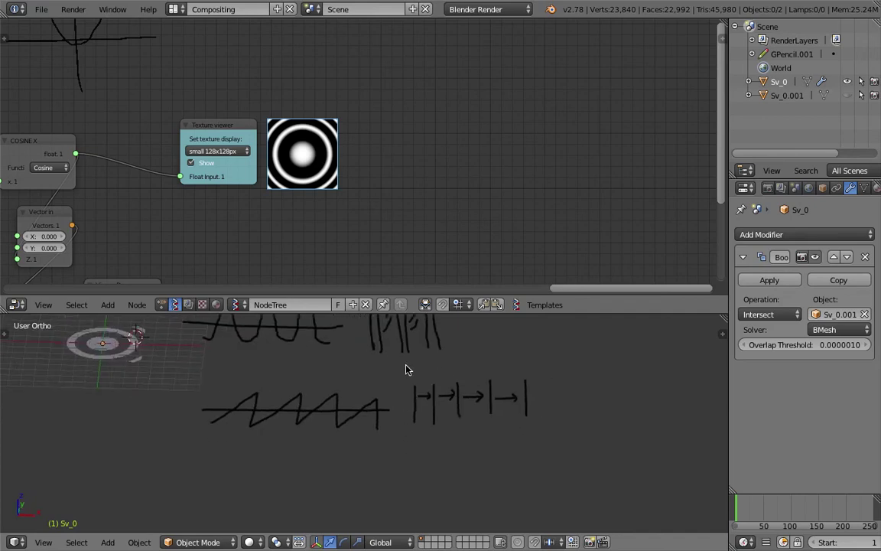
- Look over the rings and waveform sketches from above, and browse further math function plot images in Chrome
middle_click_drag(372, 336, 486, 433, "shift")
middle_click_drag(440, 383, 435, 442)
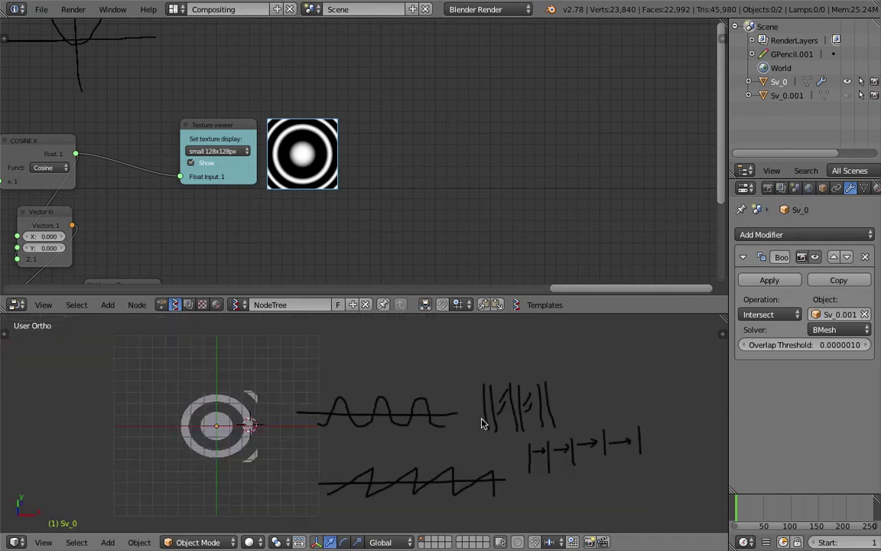
middle_click_drag(482, 423, 450, 444)
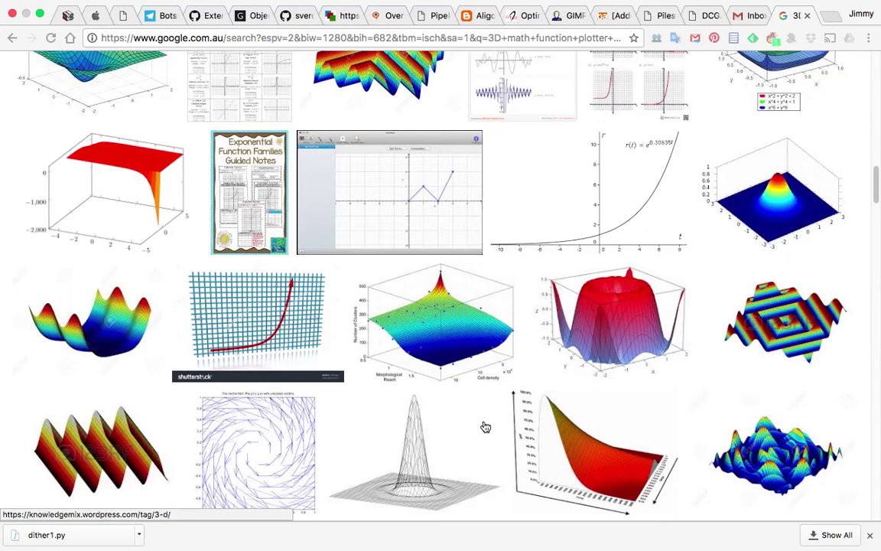
scroll(485, 426, "down", 3)
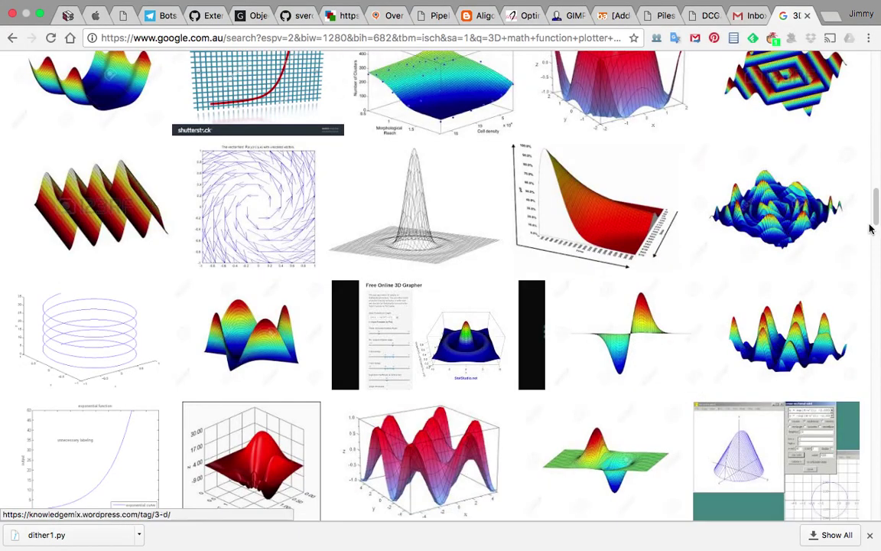
scroll(870, 228, "down", 10)
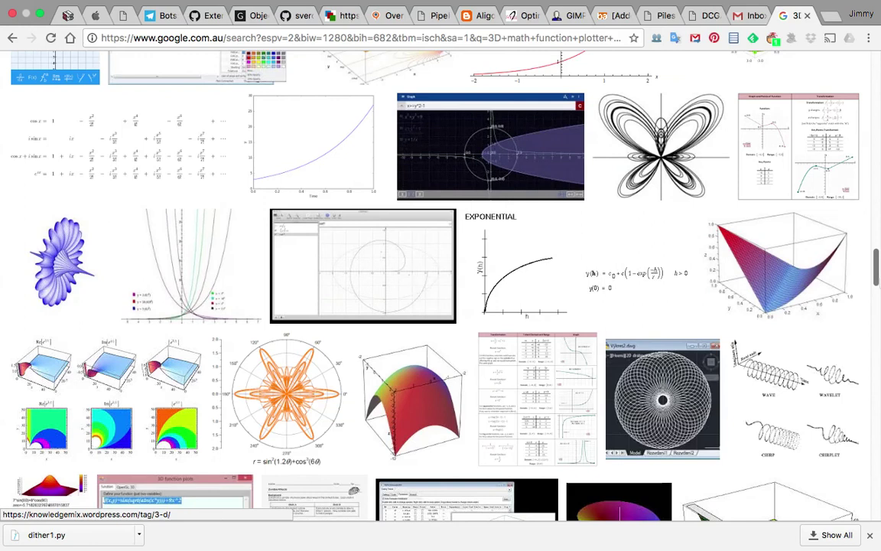
scroll(876, 300, "down", 3)
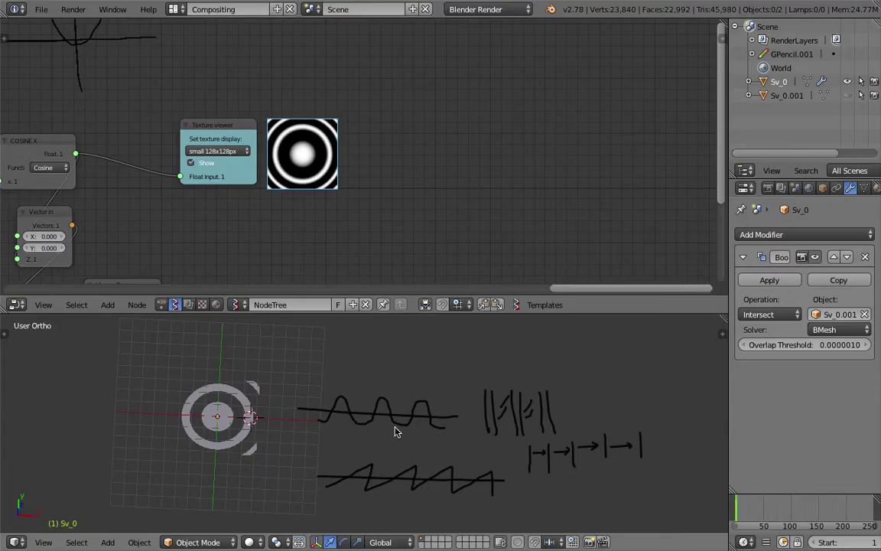
- Return to Blender and sketch a spiral in the empty space below the row of arrows
key("alt+g")
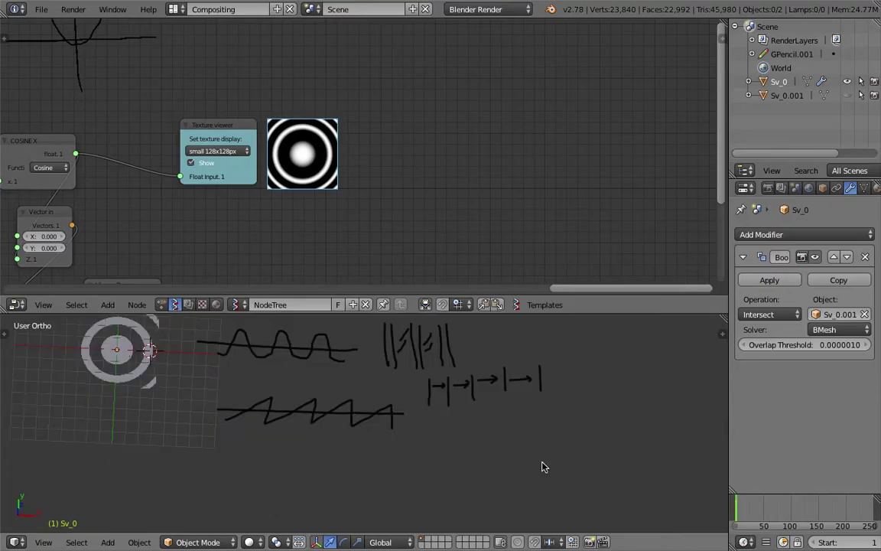
mouse_move(526, 465)
left_mouse_down()
mouse_move(531, 429)
mouse_move(557, 501)
left_mouse_up()
middle_click_drag(613, 449, 510, 425, "shift")
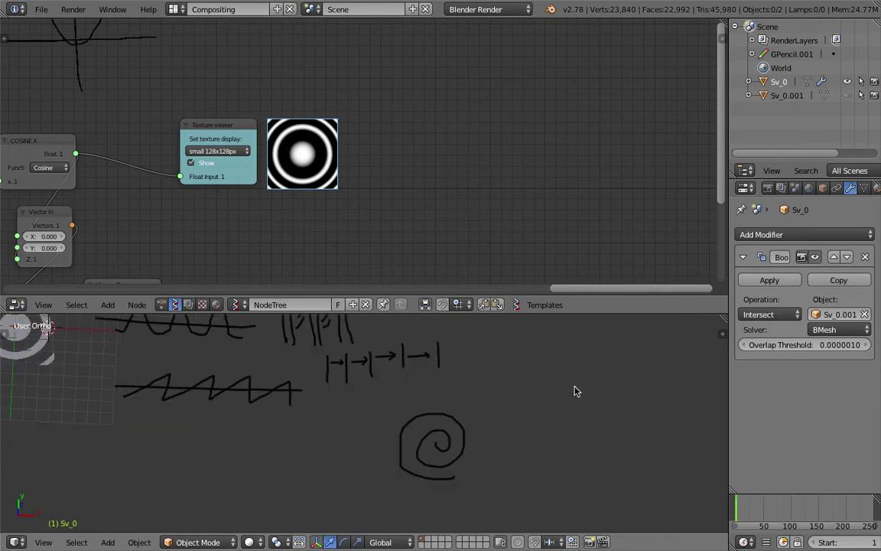
- Sketch a circle beside the spiral, with a radial line and a counterclockwise circular arrow inside it
left_click_drag(561, 362, 612, 381)
mouse_move(612, 380)
left_mouse_down()
mouse_move(560, 361)
mouse_move(577, 423)
left_mouse_up()
mouse_move(561, 400)
left_mouse_down()
mouse_move(543, 420)
mouse_move(584, 456)
mouse_move(600, 413)
left_mouse_up()
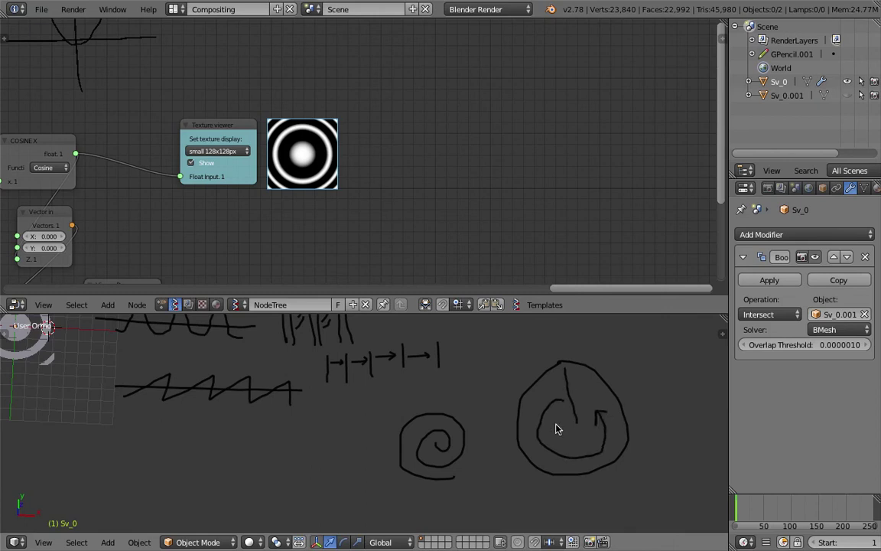
- Sketch a large open arc ending in an arrowhead around a centre dot beside the circle
scroll(556, 429, "down", 3)
mouse_move(512, 357)
left_mouse_down()
mouse_move(490, 419)
mouse_move(566, 445)
mouse_move(566, 383)
mouse_move(580, 380)
left_mouse_up()
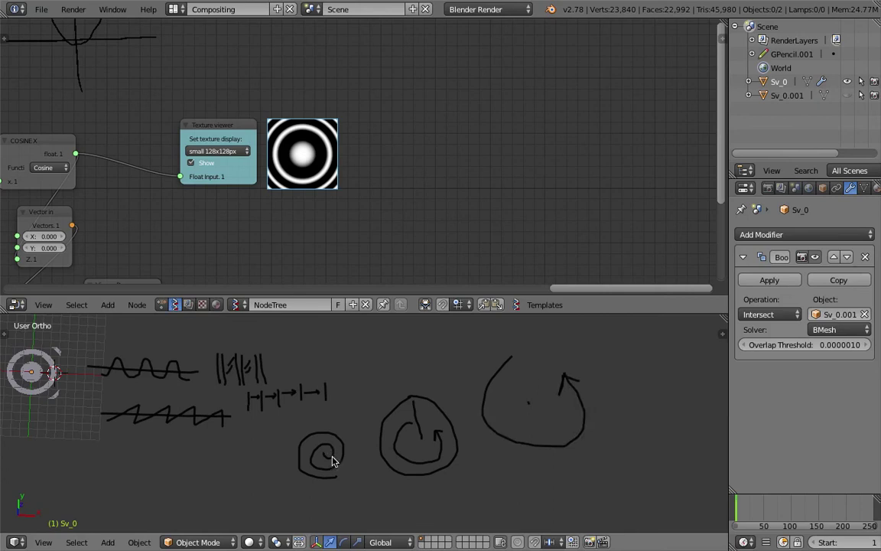
middle_click_drag(330, 463, 430, 470)
middle_click_drag(387, 497, 365, 484)
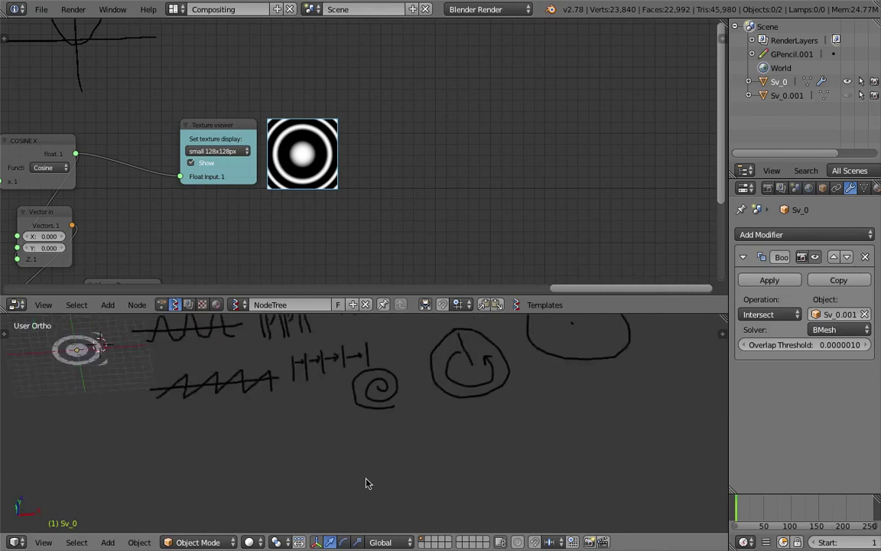
mouse_move(367, 430)
left_mouse_down()
mouse_move(344, 502)
mouse_move(386, 519)
mouse_move(390, 449)
mouse_move(366, 433)
mouse_move(405, 465)
mouse_move(351, 467)
mouse_move(407, 486)
mouse_move(390, 502)
mouse_move(341, 455)
left_mouse_up()
- Select the ring mesh and examine its topology in wireframe shading
mouse_move(413, 452)
middle_mouse_down()
mouse_move(398, 480)
mouse_move(435, 449)
mouse_move(475, 435)
mouse_move(473, 421)
middle_mouse_up()
mouse_move(432, 388)
middle_mouse_down()
mouse_move(561, 479)
mouse_move(523, 466)
mouse_move(467, 481)
mouse_move(380, 428)
middle_mouse_up()
scroll(383, 436, "up", 4)
right_click(385, 443)
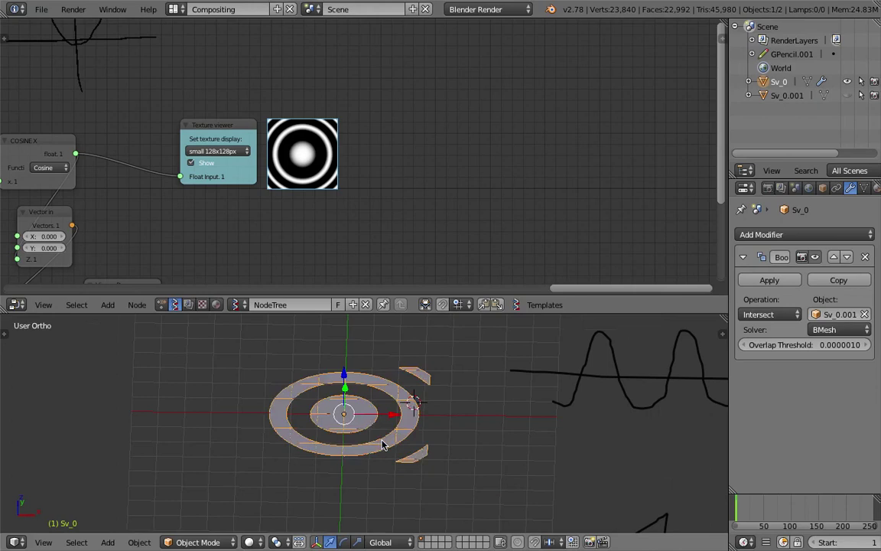
key("z")
scroll(368, 447, "up", 5)
scroll(344, 450, "down", 4)
middle_click_drag(312, 476, 430, 435)
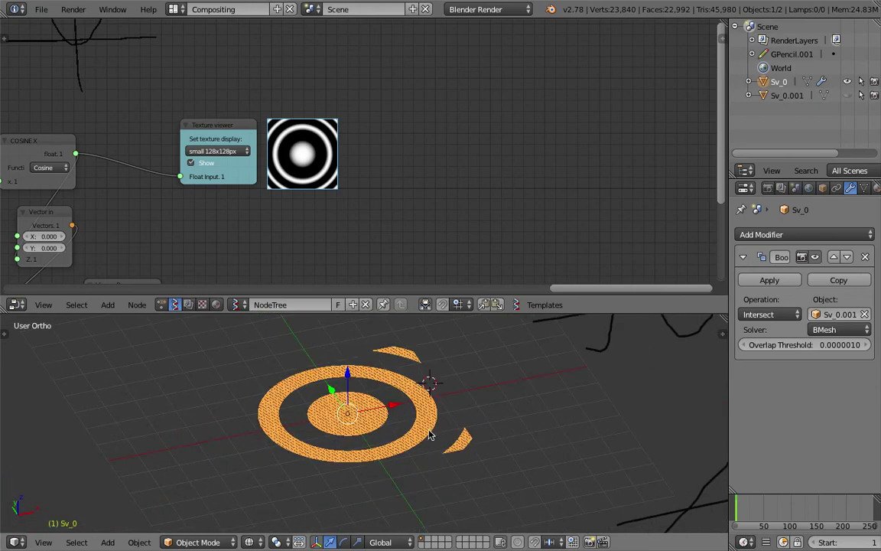
- Preview the Boolean modifier's Difference operation on the surface in solid shading and restore Intersect
left_click(773, 315)
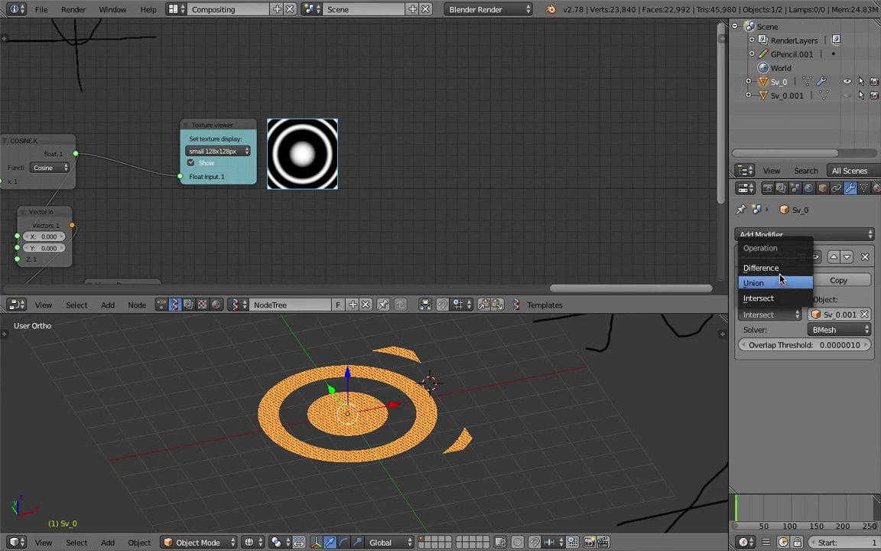
key("Return")
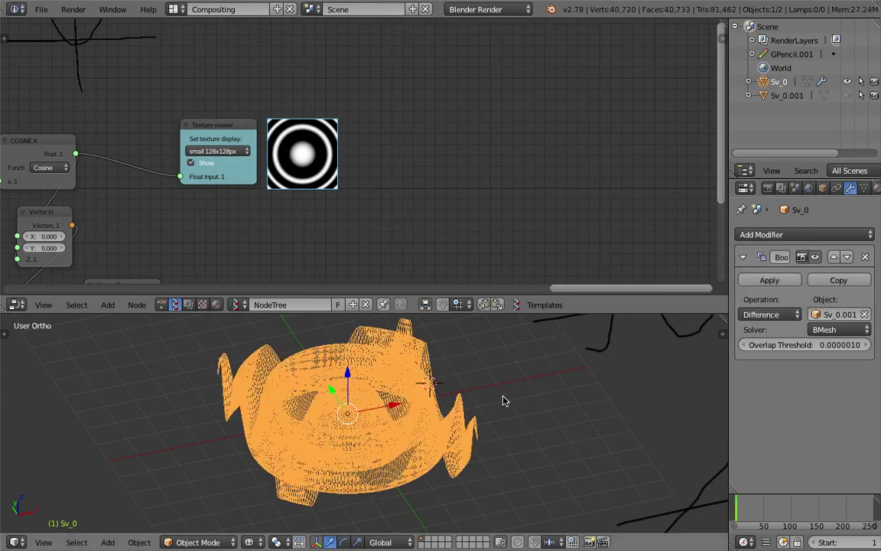
key("KP_1")
key("z")
left_click(773, 315)
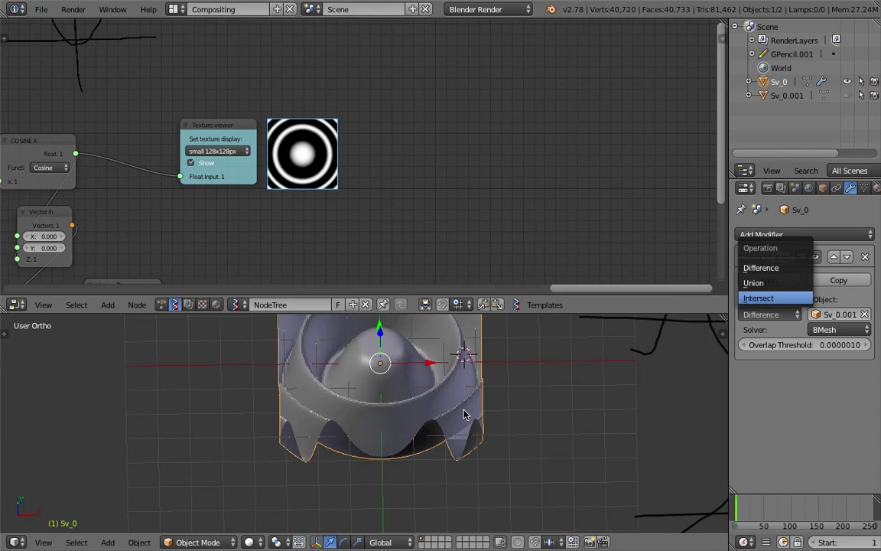
- Search the available nodes for "mod" beside the Cosine node
scroll(465, 411, "down", 3)
middle_click_drag(314, 220, 565, 225)
scroll(413, 182, "up", 3)
scroll(414, 180, "up", 1)
middle_click_drag(311, 197, 356, 180)
scroll(307, 160, "up", 1)
scroll(301, 164, "down", 1)
middle_click_drag(301, 164, 362, 170)
left_click(406, 174)
scroll(406, 174, "down", 1)
key("space")
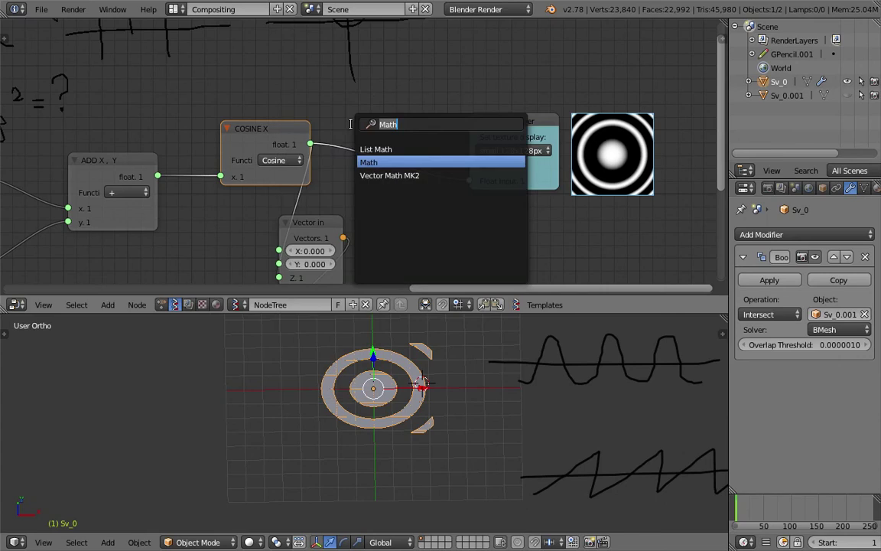
type("mod")
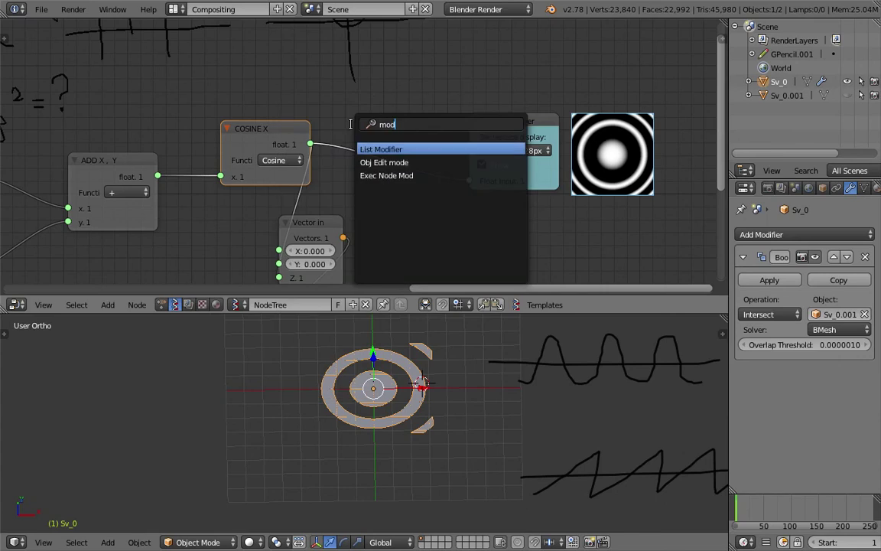
key("Escape")
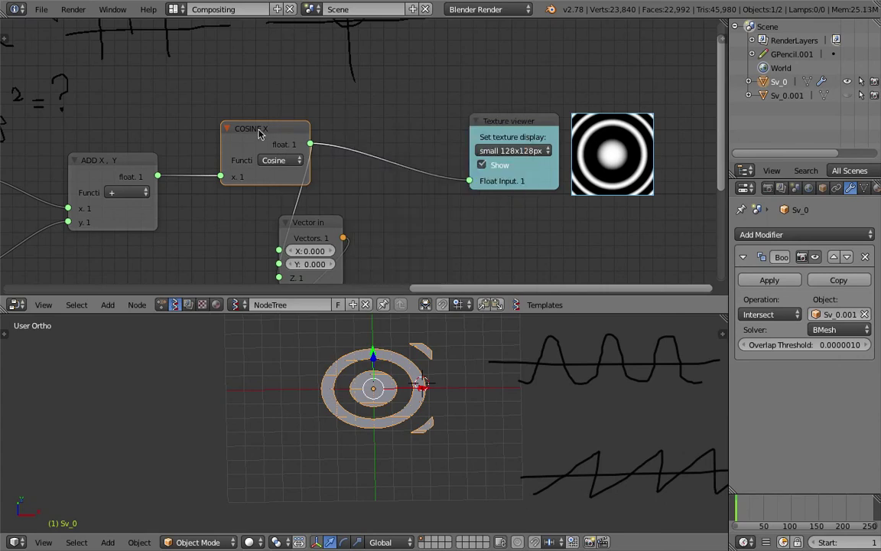
- Duplicate the Cosine node, set the copy to modulo, and insert it between the Cosine node and the Texture viewer
key("shift+d")
left_click(380, 76)
left_click(401, 102)
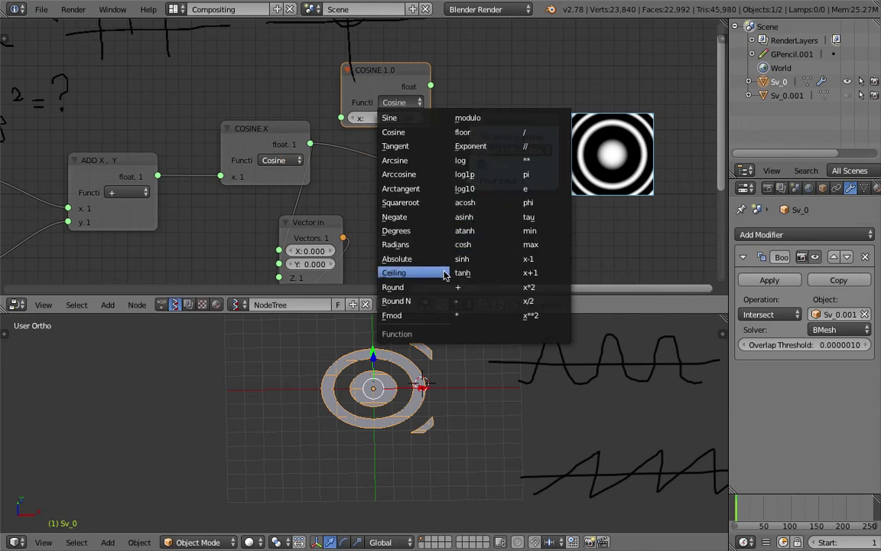
left_click(471, 118)
left_click_drag(399, 75, 413, 111)
middle_click_drag(548, 139, 442, 158)
scroll(443, 158, "up", 2)
left_click_drag(482, 170, 457, 166)
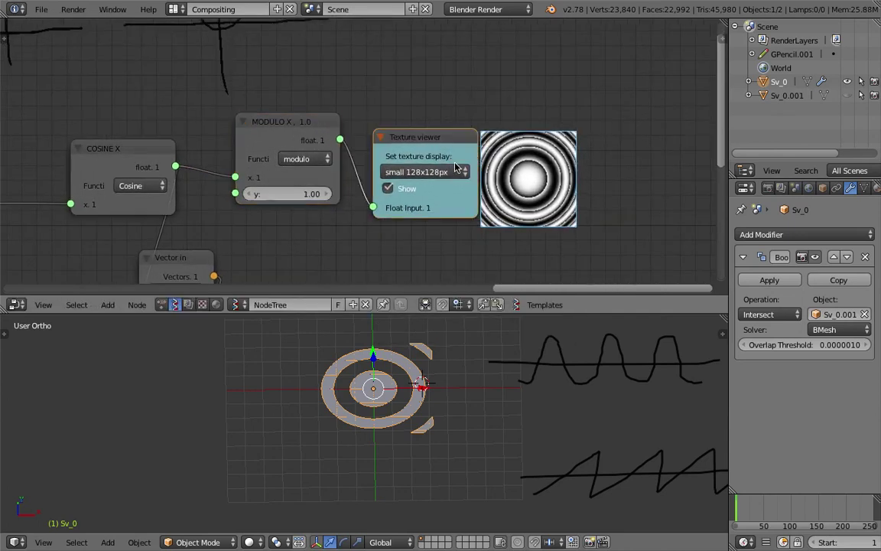
- Connect the modulo node's output to the Z input of the Vector in node
middle_click_drag(474, 161, 488, 132)
scroll(456, 184, "down", 3)
middle_click_drag(457, 184, 568, 132)
left_click_drag(313, 80, 272, 69)
left_click_drag(483, 70, 323, 215)
- Turn on the Viewer Draw node's display and delete the baked ring mesh Sv_0
middle_click_drag(425, 377, 390, 384)
scroll(571, 223, "down", 4)
middle_click_drag(572, 223, 588, 212)
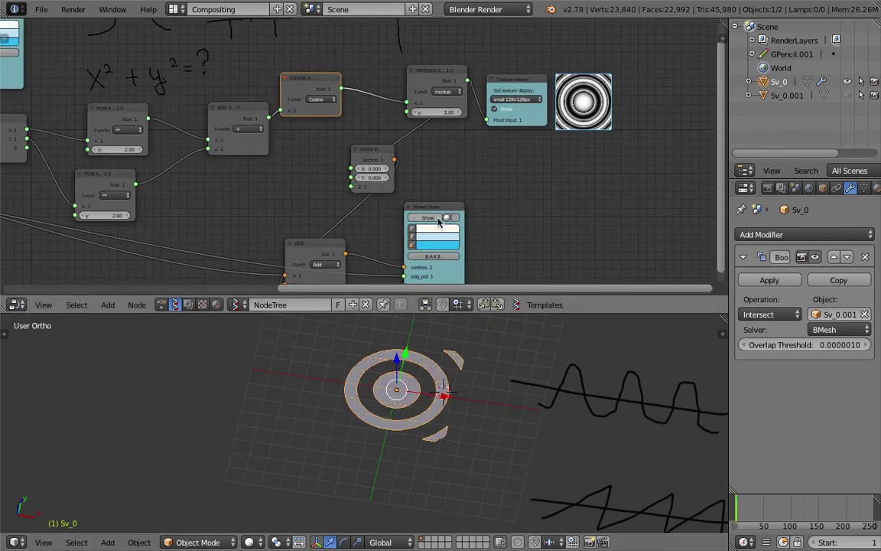
left_click(439, 219)
key("Delete")
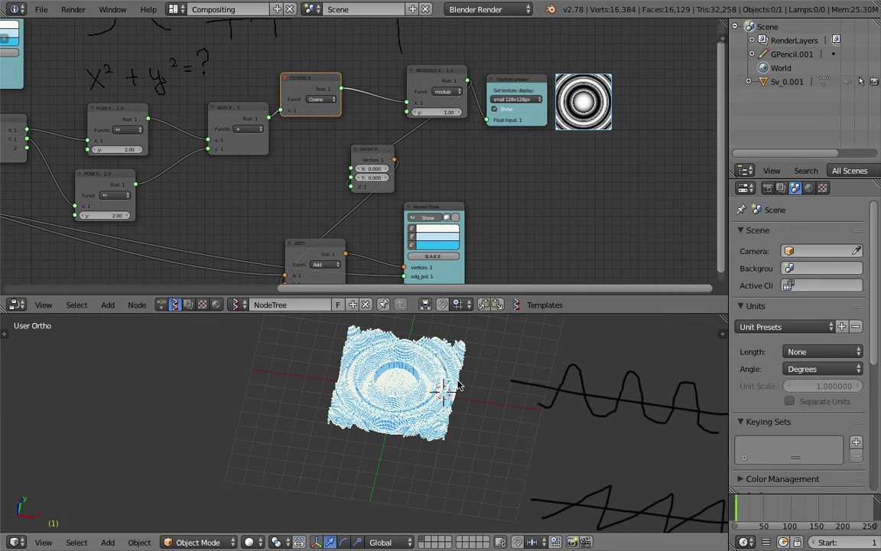
- Sketch a stepped, V-shaped profile line beside the previewed surface
scroll(458, 385, "up", 4)
mouse_move(399, 465)
middle_mouse_down()
mouse_move(368, 441)
mouse_move(368, 379)
mouse_move(354, 369)
middle_mouse_up()
scroll(356, 373, "up", 3)
middle_click_drag(383, 399, 366, 393)
scroll(337, 406, "down", 5)
scroll(292, 420, "up", 3)
mouse_move(75, 377)
left_mouse_down()
mouse_move(138, 420)
mouse_move(168, 425)
mouse_move(187, 380)
mouse_move(205, 365)
left_mouse_up()
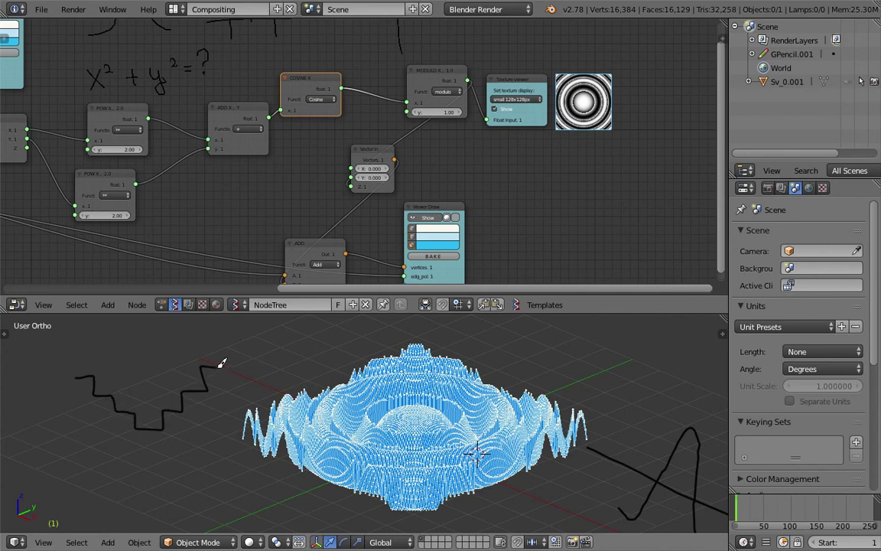
- Set the modulo node's y value to 2 and view the resulting surface
middle_click_drag(222, 360, 227, 417)
scroll(455, 406, "up", 4)
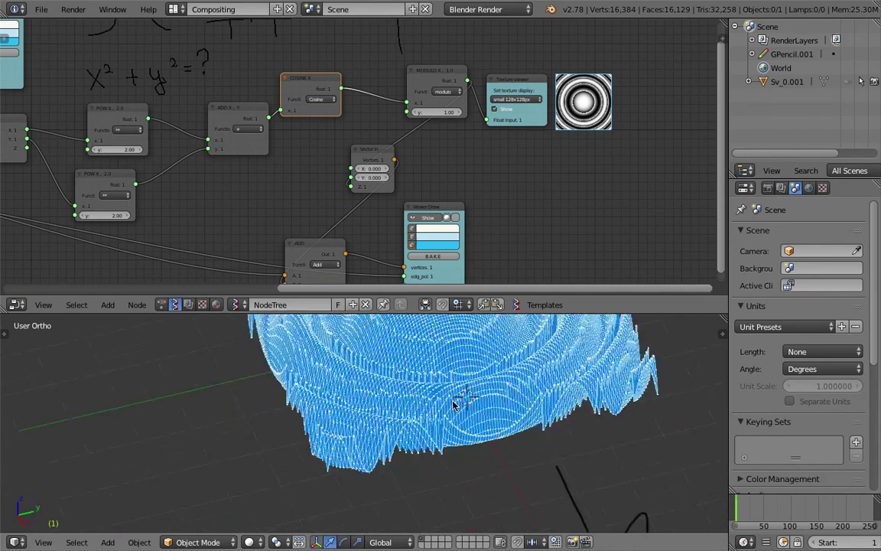
scroll(447, 398, "up", 2)
middle_click_drag(443, 393, 404, 400)
left_click(434, 112)
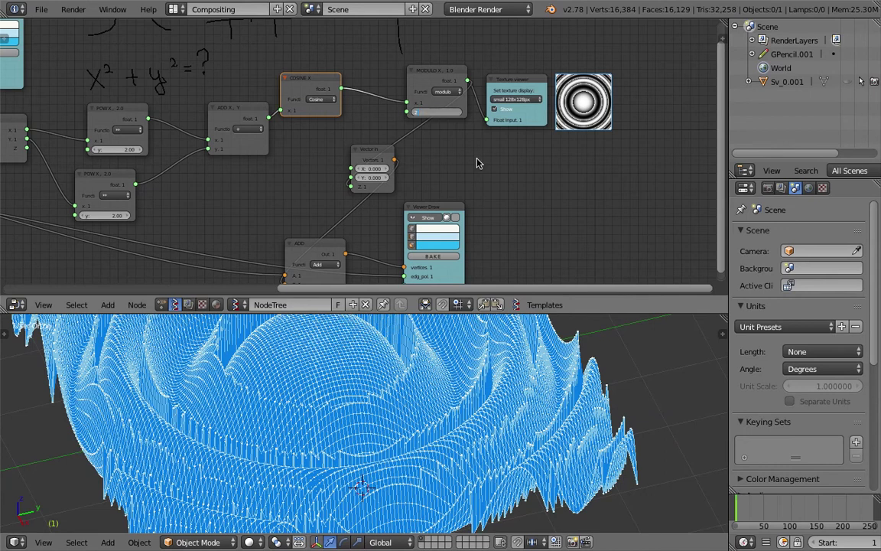
type("2")
key("Return")
middle_click_drag(480, 429, 452, 431)
scroll(451, 432, "down", 3)
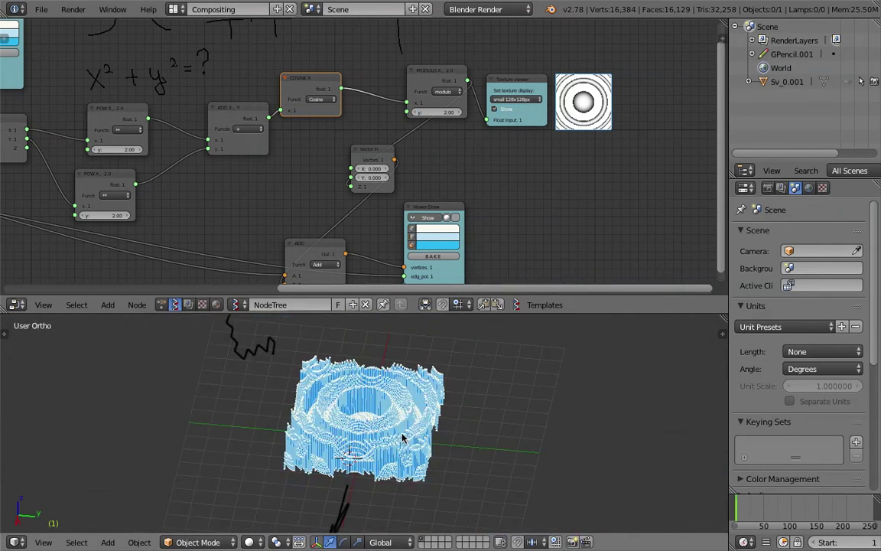
- Set the modulo node's y value to 0.5 and inspect the surface up close
scroll(403, 437, "up", 5)
left_click(435, 113)
type("0.5")
key("Return")
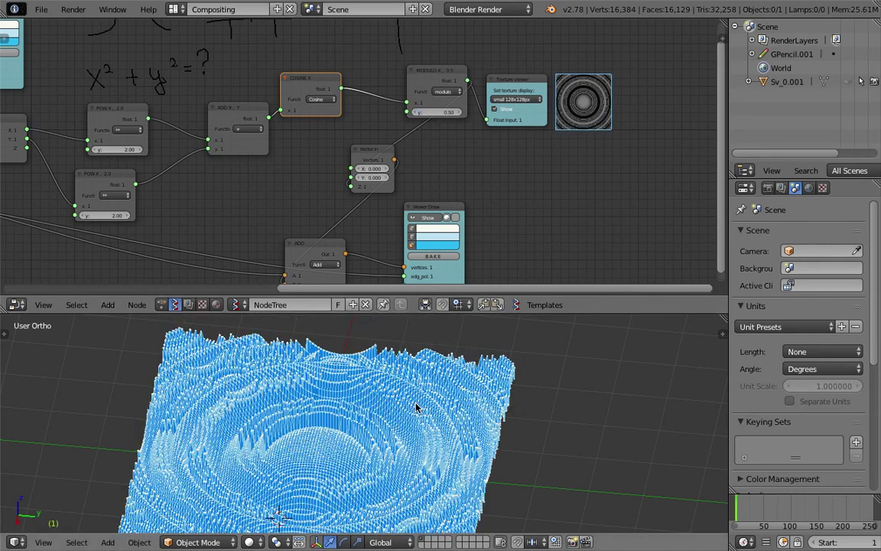
middle_click_drag(416, 408, 421, 429)
scroll(435, 427, "up", 4)
scroll(434, 431, "down", 2)
scroll(430, 430, "down", 3)
- Remove the modulo node and reconnect the Cosine output directly to the Texture viewer and the Vector in Z input
left_click_drag(333, 85, 456, 104)
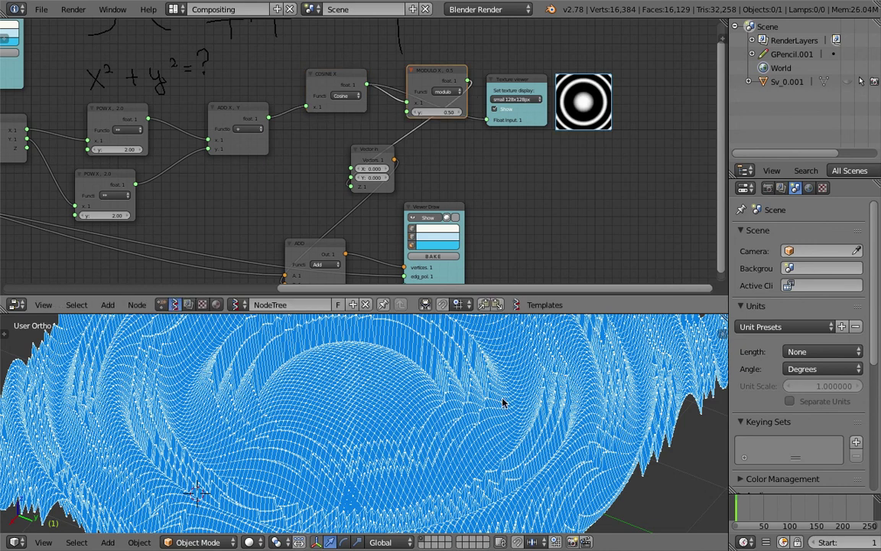
key("ctrl+x")
left_click_drag(367, 84, 351, 186)
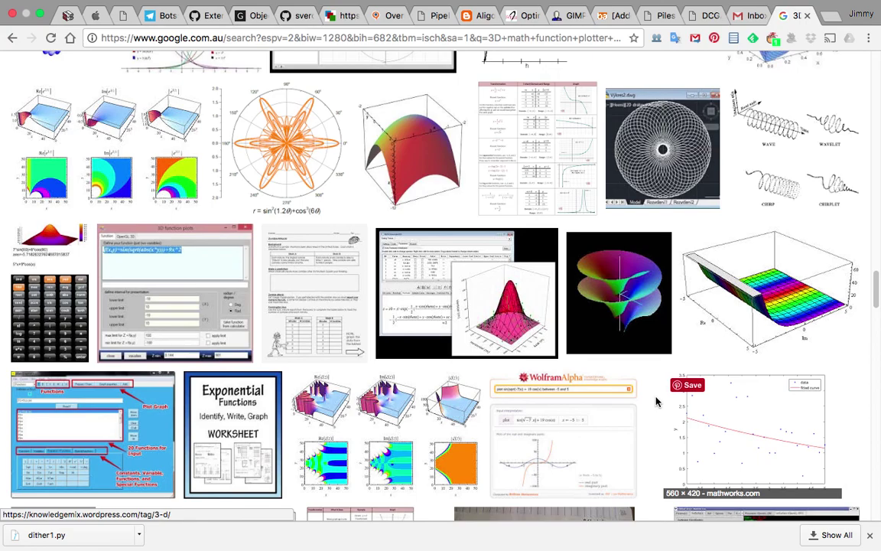
- Look through more math function plot images in Chrome and return to the cosine surface in Blender
scroll(655, 401, "down", 5)
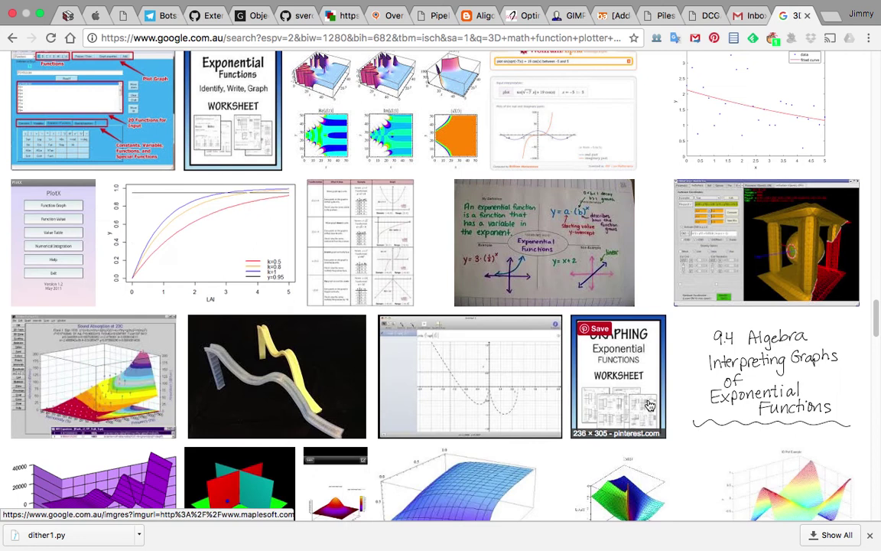
scroll(649, 406, "down", 10)
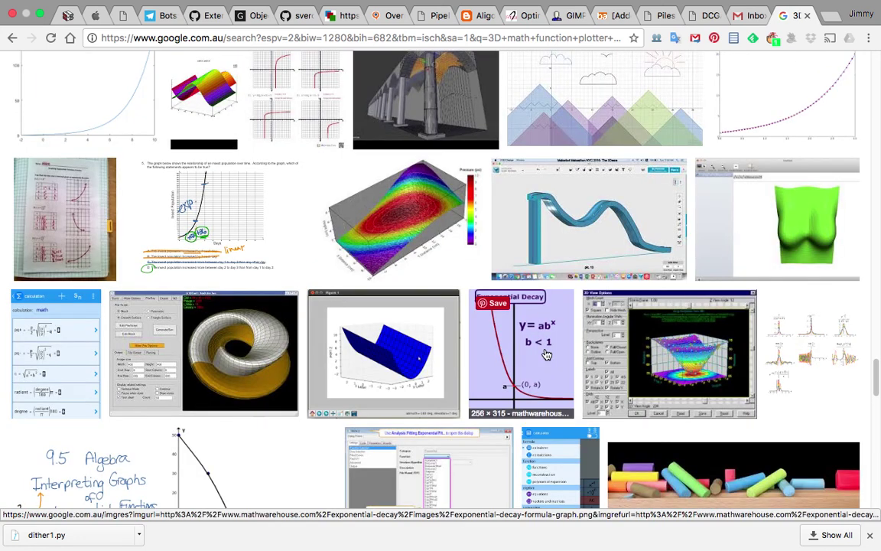
scroll(547, 354, "down", 4)
key("ctrl+Left")
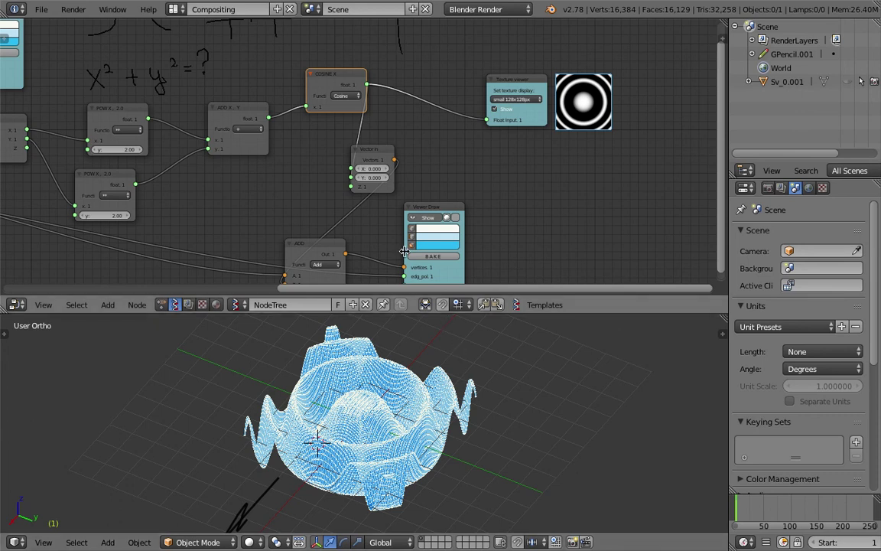
middle_click_drag(392, 346, 426, 392)
scroll(426, 391, "up", 3)
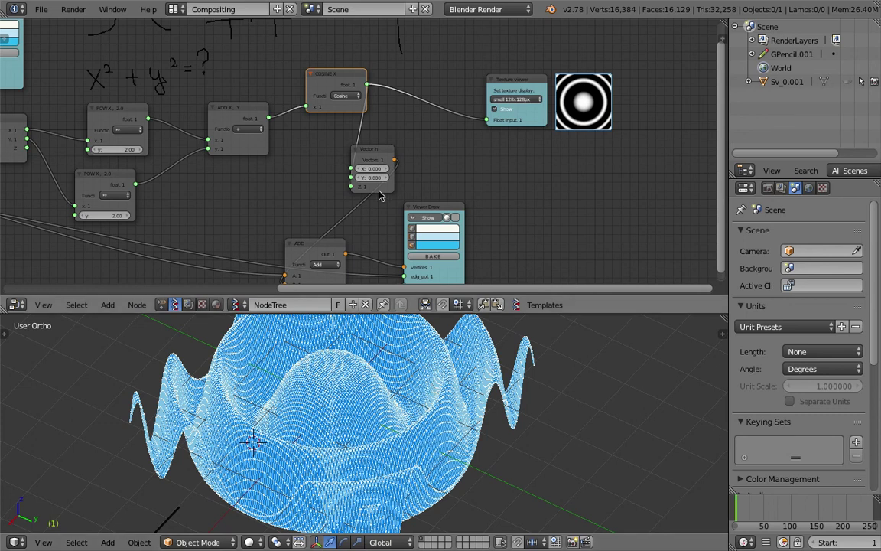
- Tidy the node tree by repositioning the Plane, vector Add, second POW and Vector out nodes
middle_click_drag(322, 181, 375, 172)
mouse_move(452, 416)
middle_mouse_down()
mouse_move(345, 415)
mouse_move(318, 389)
mouse_move(374, 458)
mouse_move(333, 478)
mouse_move(457, 375)
mouse_move(452, 408)
mouse_move(425, 400)
middle_mouse_up()
scroll(452, 411, "up", 4)
scroll(452, 411, "down", 4)
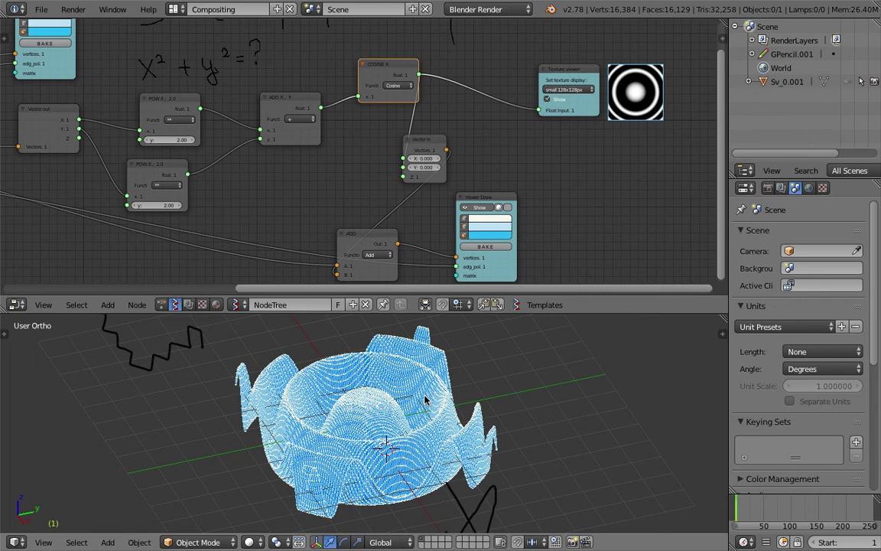
key("Home")
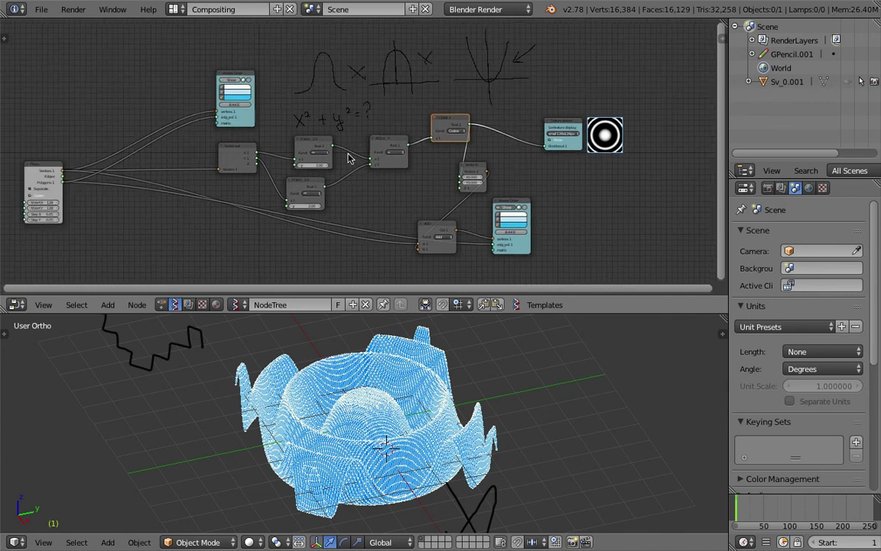
scroll(348, 154, "up", 3)
middle_click_drag(31, 163, 119, 146)
left_click_drag(53, 151, 152, 152)
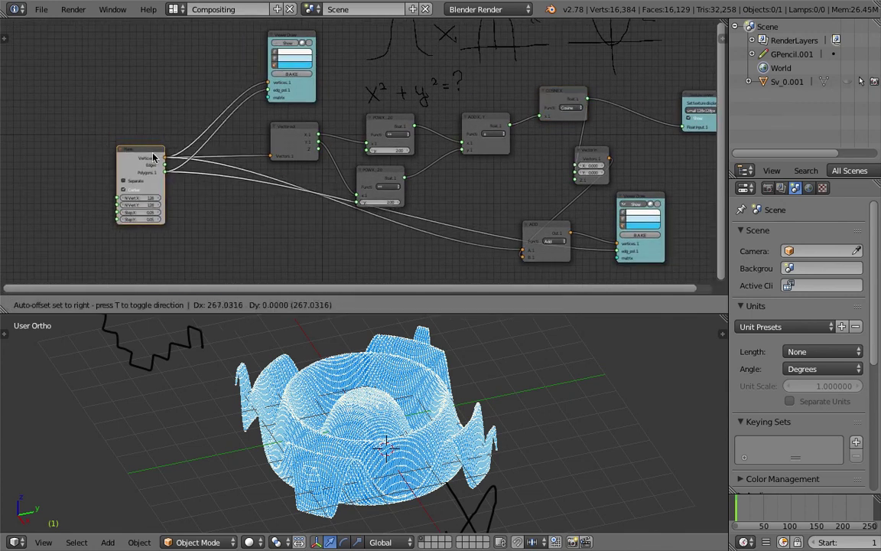
middle_click_drag(362, 192, 295, 167)
left_click_drag(476, 206, 371, 232)
left_click_drag(325, 148, 316, 165)
middle_click_drag(316, 165, 349, 181)
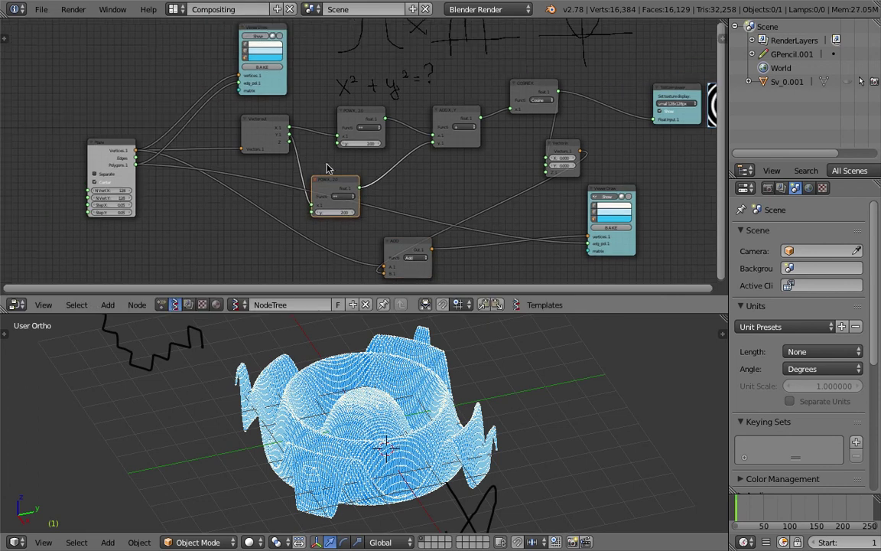
left_click_drag(286, 132, 277, 145)
- Examine the handwritten x² + y² formula alongside the POW, ADD and COSINE nodes and the resulting surface
middle_click_drag(355, 154, 341, 145)
middle_click_drag(417, 352, 435, 347)
scroll(385, 139, "down", 4)
middle_click_drag(385, 138, 360, 177)
scroll(337, 160, "up", 6)
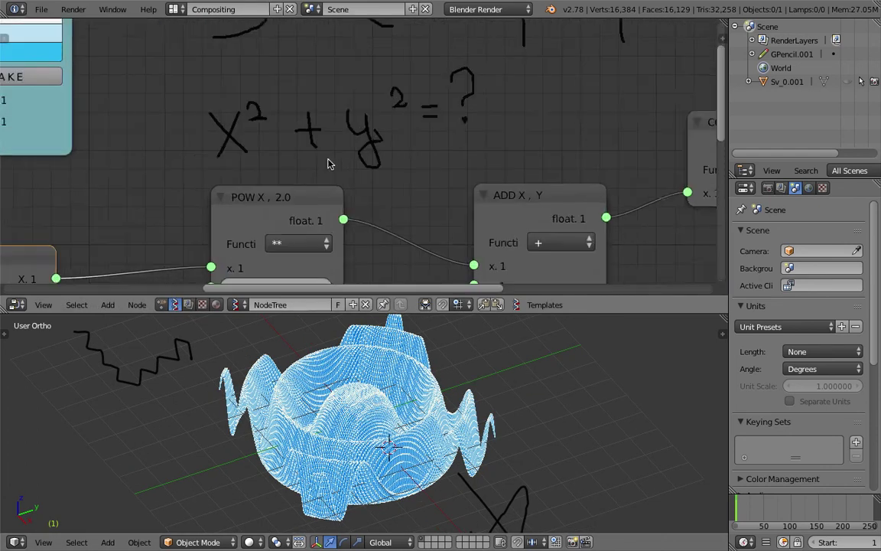
scroll(222, 99, "up", 2)
middle_click_drag(338, 403, 362, 417)
scroll(490, 183, "down", 4)
middle_click_drag(613, 176, 355, 162)
scroll(373, 170, "up", 1)
scroll(363, 161, "down", 8)
middle_click_drag(438, 169, 618, 173)
middle_click_drag(236, 113, 577, 150)
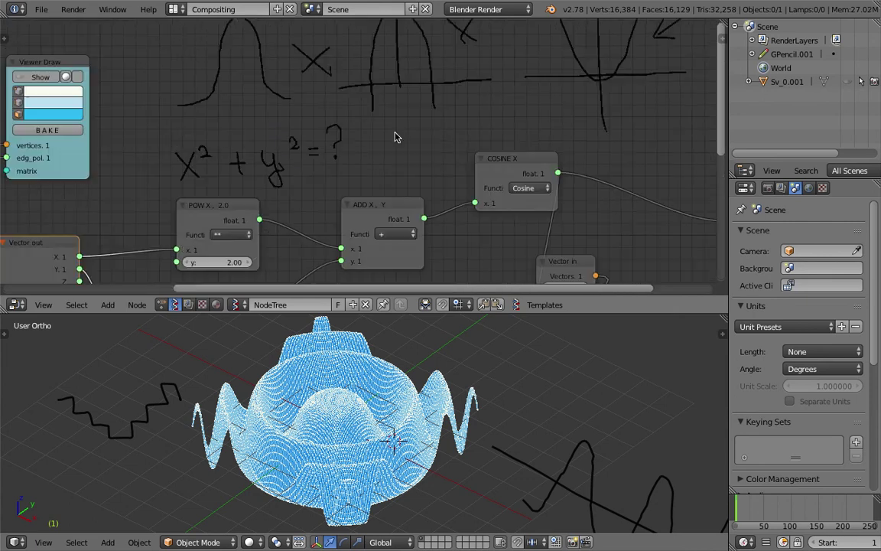
- Add an Easing 0..1 node in the empty area near the Texture viewer
scroll(396, 139, "up", 1)
middle_click_drag(396, 140, 172, 131)
key("shift+a")
left_click(456, 115)
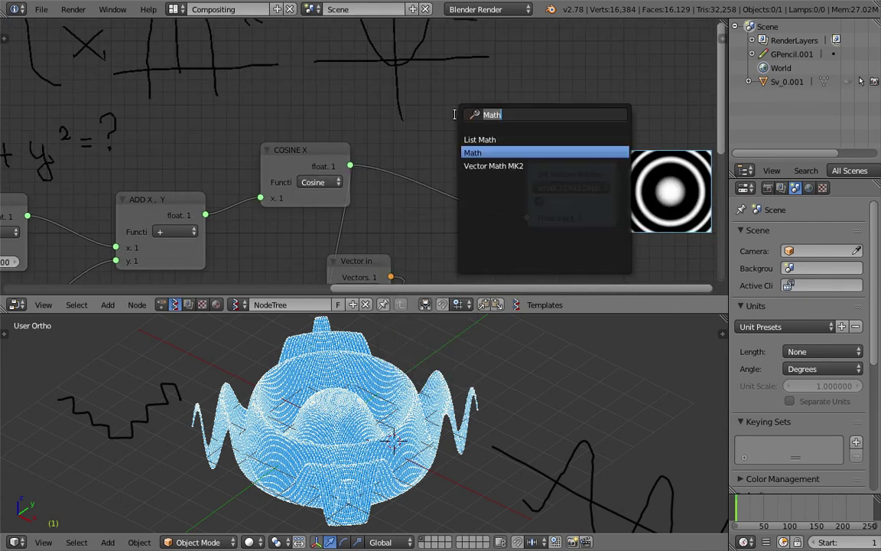
type("eas")
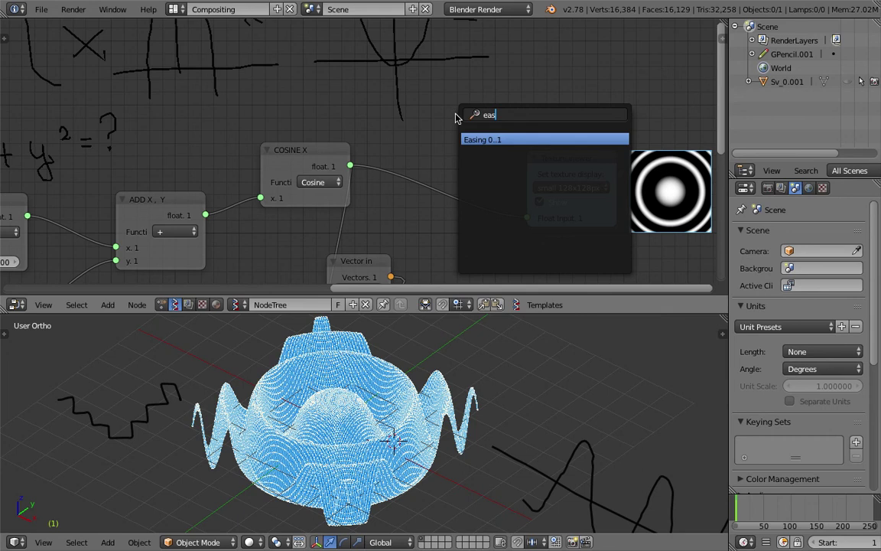
key("Return")
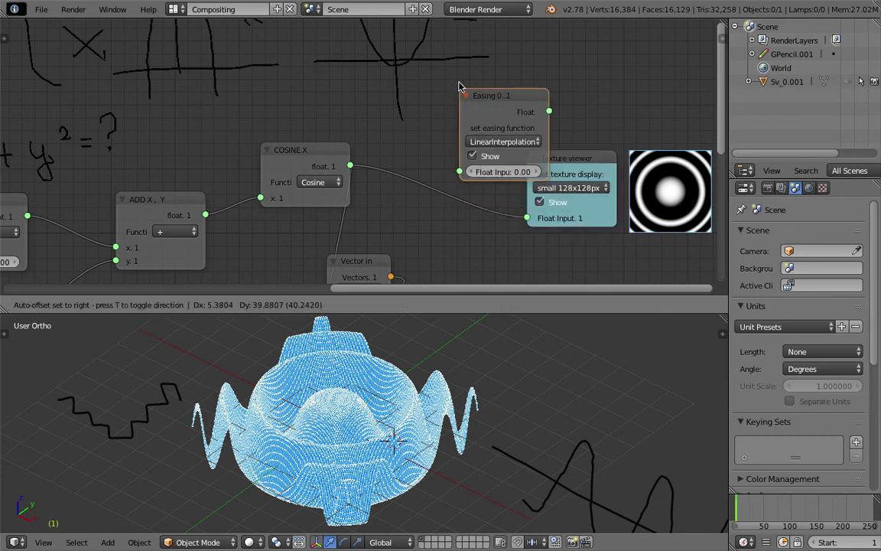
left_click(463, 86)
- Browse the available easing functions, keep LinearInterpolation, and place the Easing node above the Texture viewer
left_click(505, 132)
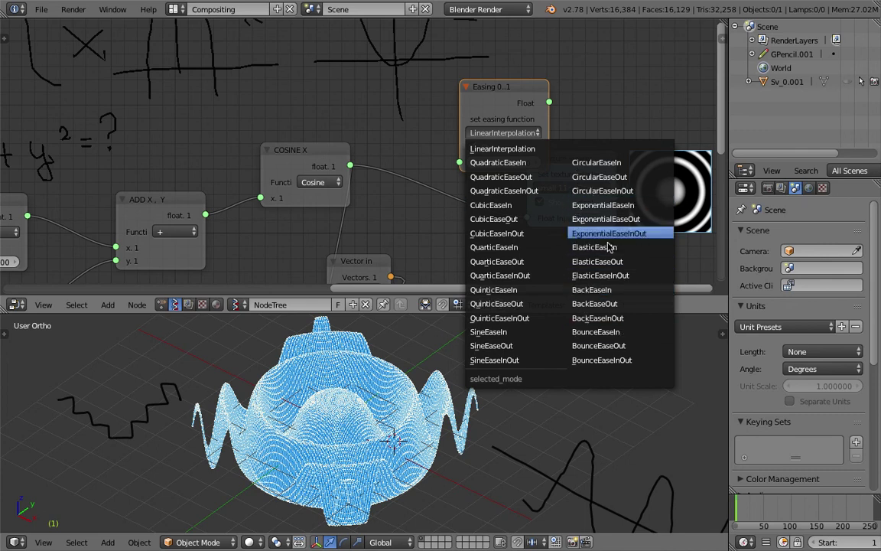
left_click(503, 149)
left_click_drag(507, 97, 507, 65)
middle_click_drag(507, 65, 429, 75)
left_click_drag(429, 66, 501, 54)
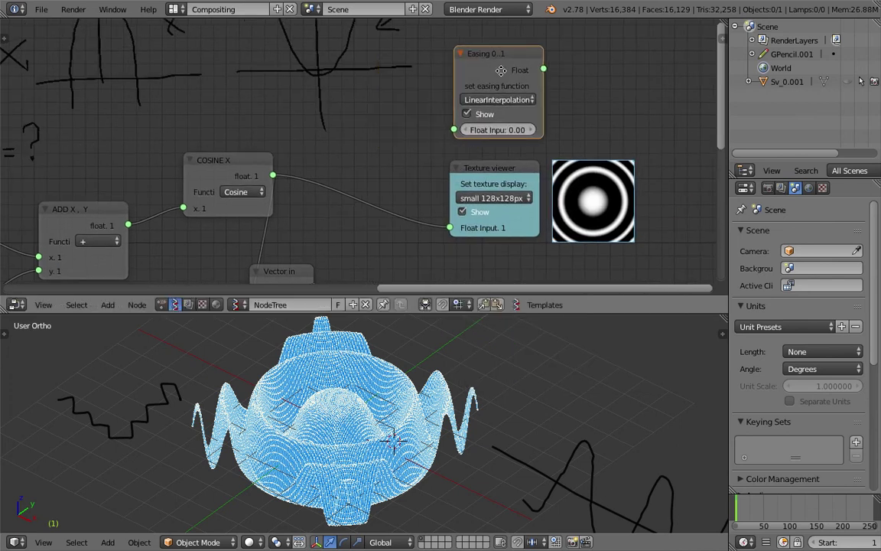
- Delete the Grease Pencil layer that holds the waveform sketches in the 3D viewport
middle_click_drag(500, 70, 487, 71)
middle_click_drag(391, 430, 753, 344)
scroll(375, 413, "up", 3)
scroll(375, 417, "down", 5)
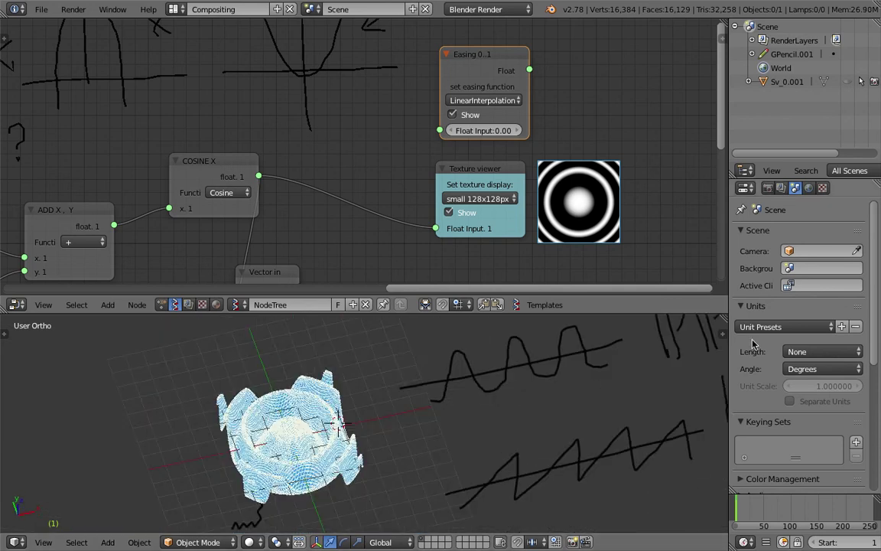
key("n")
scroll(690, 424, "up", 4)
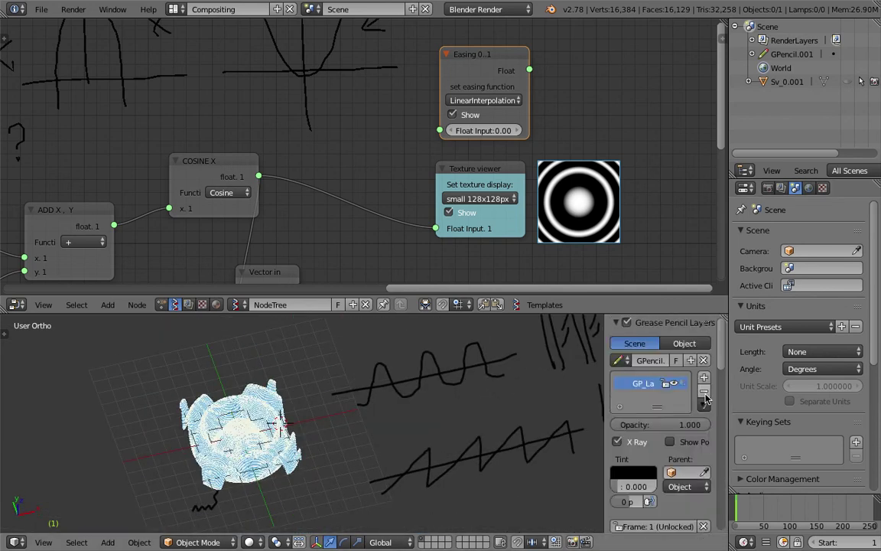
left_click(704, 395)
key("n")
middle_click_drag(439, 414, 466, 399)
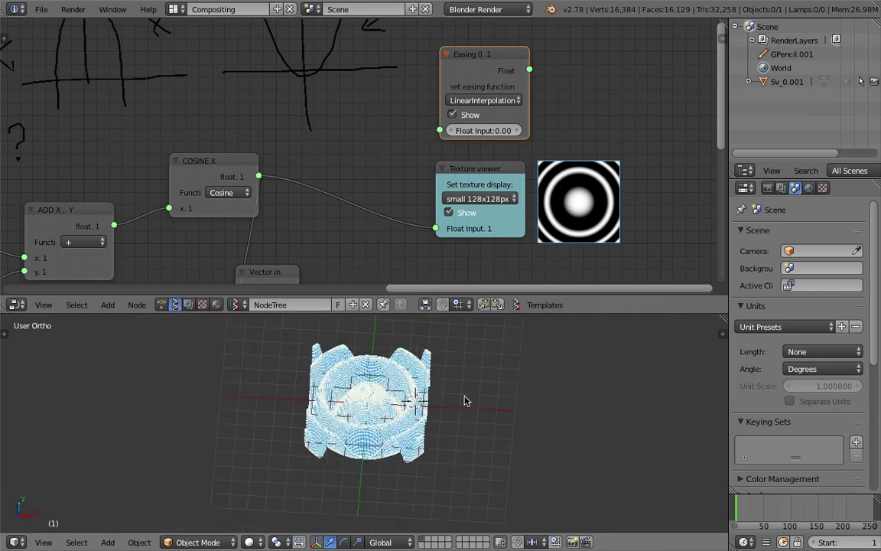
- Write a circled plus sign and the word "sine" beside the arrow pointing at the parabola sketch
scroll(466, 399, "up", 4)
middle_click_drag(260, 158, 294, 195)
scroll(293, 176, "up", 5)
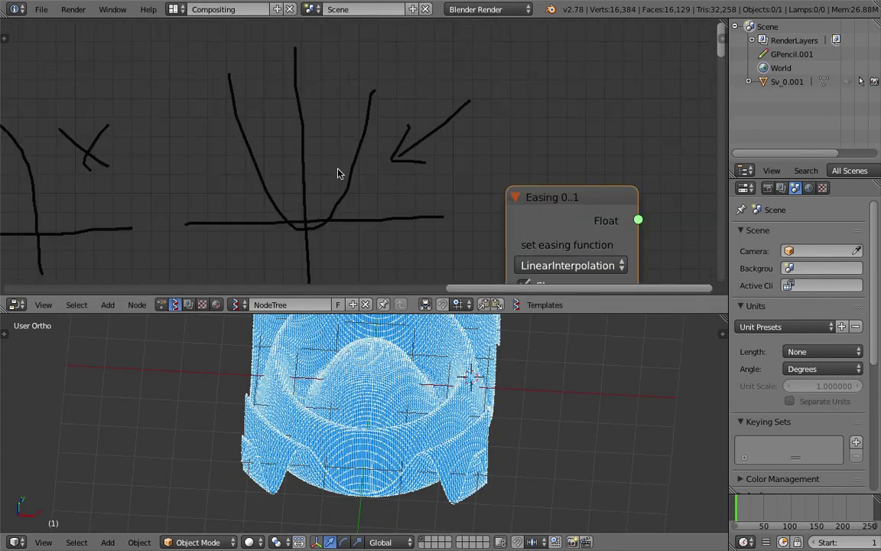
scroll(413, 162, "down", 2)
mouse_move(425, 104)
left_mouse_down()
mouse_move(451, 102)
mouse_move(436, 121)
left_mouse_up()
mouse_move(428, 86)
left_mouse_down()
mouse_move(469, 88)
mouse_move(449, 75)
left_mouse_up()
mouse_move(505, 84)
left_mouse_down()
mouse_move(484, 111)
mouse_move(522, 111)
left_mouse_up()
left_click(521, 82)
left_click_drag(532, 93, 577, 118)
- Sketch a ripple curve with one tall central peak beside the "sine" note and draw an arrow pointing at it
mouse_move(590, 182)
middle_mouse_down()
mouse_move(590, 130)
mouse_move(582, 130)
middle_mouse_up()
scroll(496, 126, "down", 5)
mouse_move(536, 88)
middle_mouse_down()
mouse_move(334, 94)
mouse_move(338, 137)
middle_mouse_up()
mouse_move(427, 133)
left_mouse_down()
mouse_move(436, 174)
mouse_move(567, 170)
mouse_move(393, 130)
mouse_move(351, 166)
mouse_move(280, 174)
left_mouse_up()
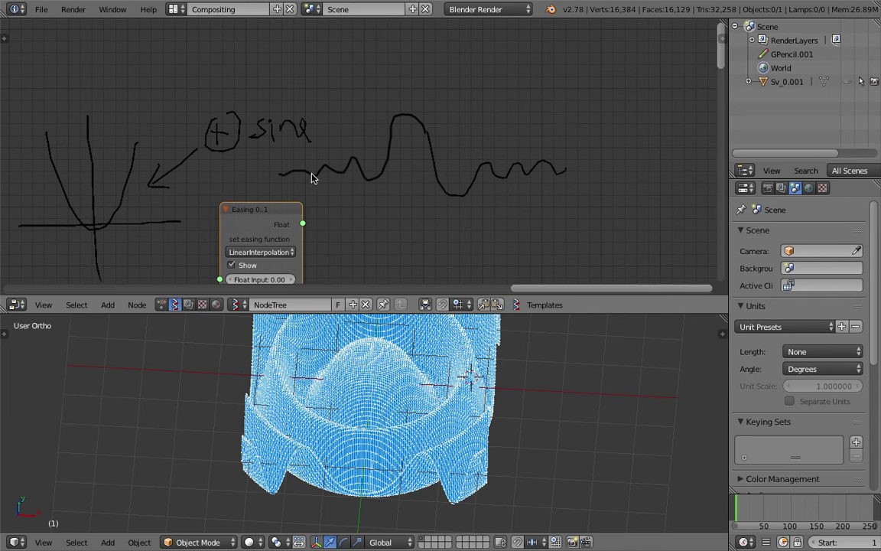
left_click_drag(516, 61, 470, 113)
left_click_drag(475, 92, 488, 108)
- Save the file and bring the cosine nodes and the sketches back into view
scroll(429, 176, "down", 2)
middle_click_drag(362, 167, 492, 139)
key("ctrl+s")
left_click(492, 139)
middle_click_drag(443, 156, 548, 98)
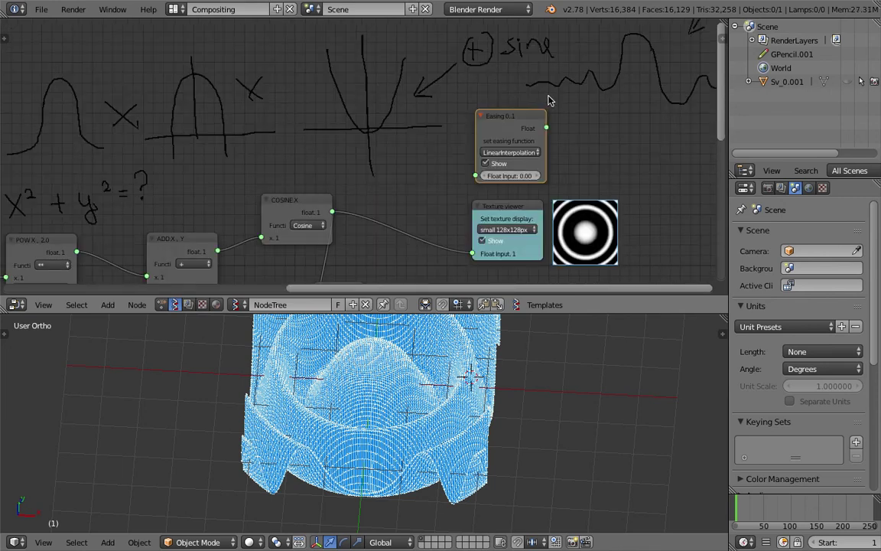